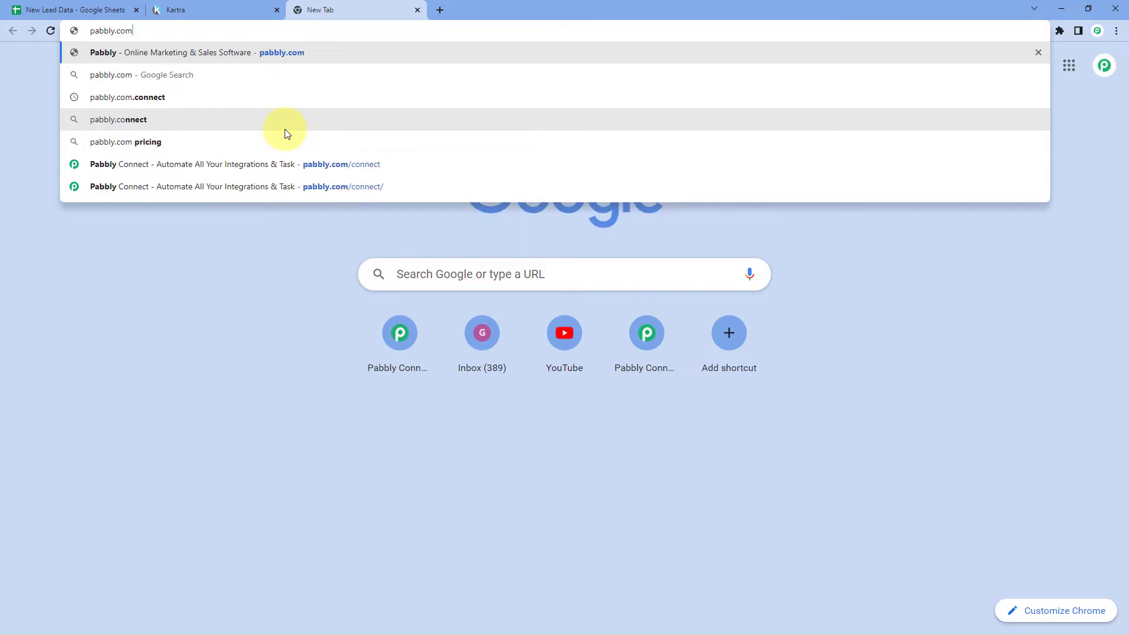
Load pabbly.com/connect, sign in, and launch Pabbly Connect from the apps page
key(Return)
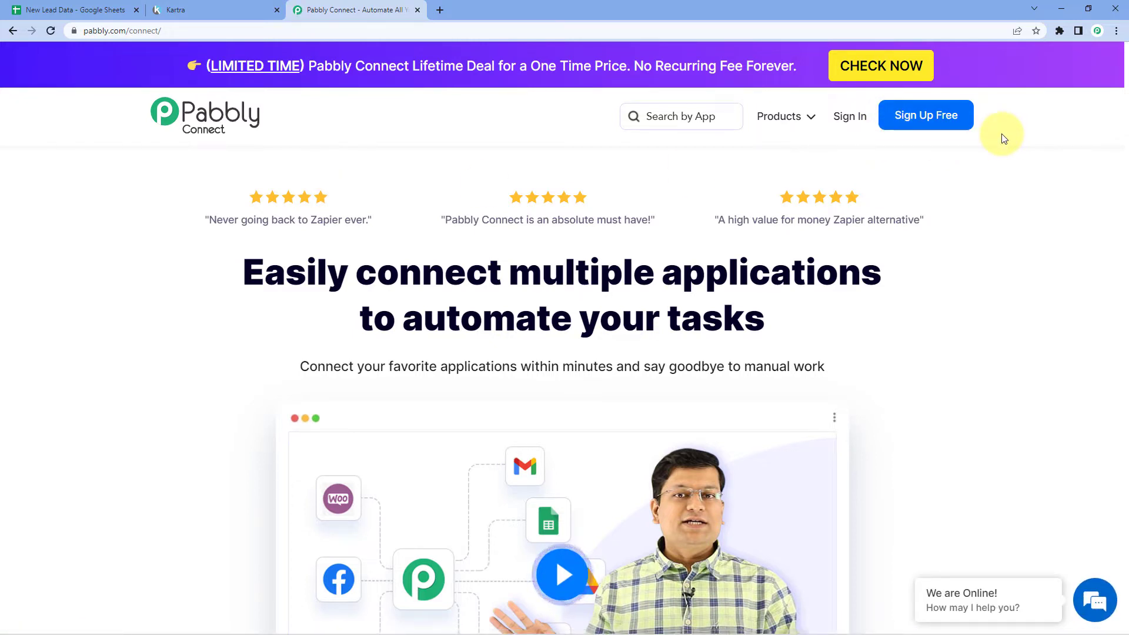
click(838, 129)
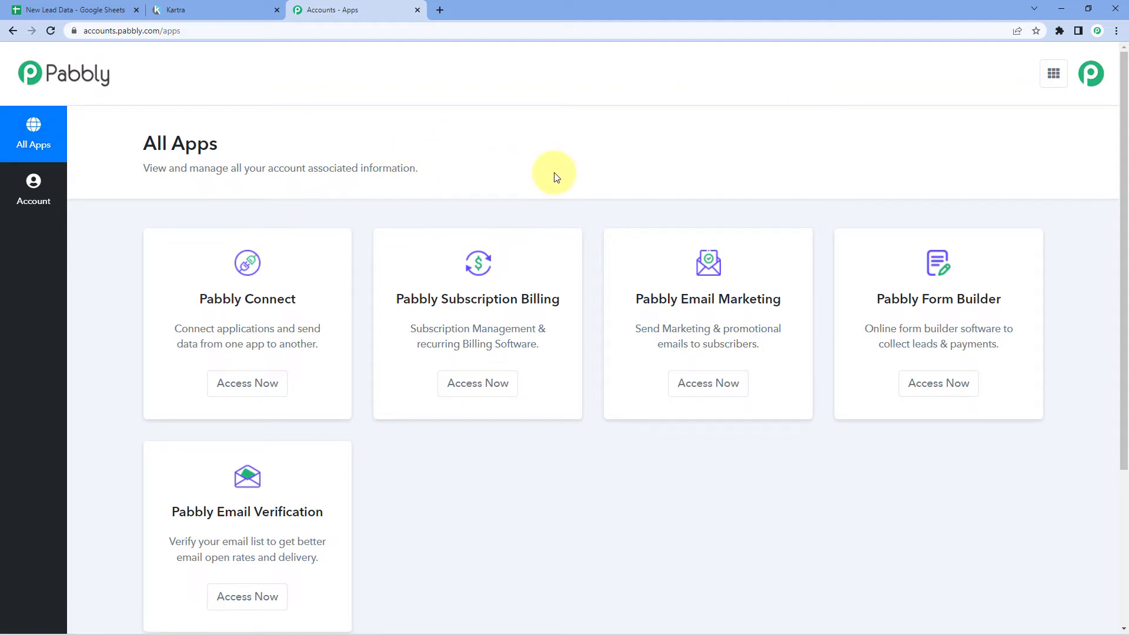
scroll(294, 262, down, 2)
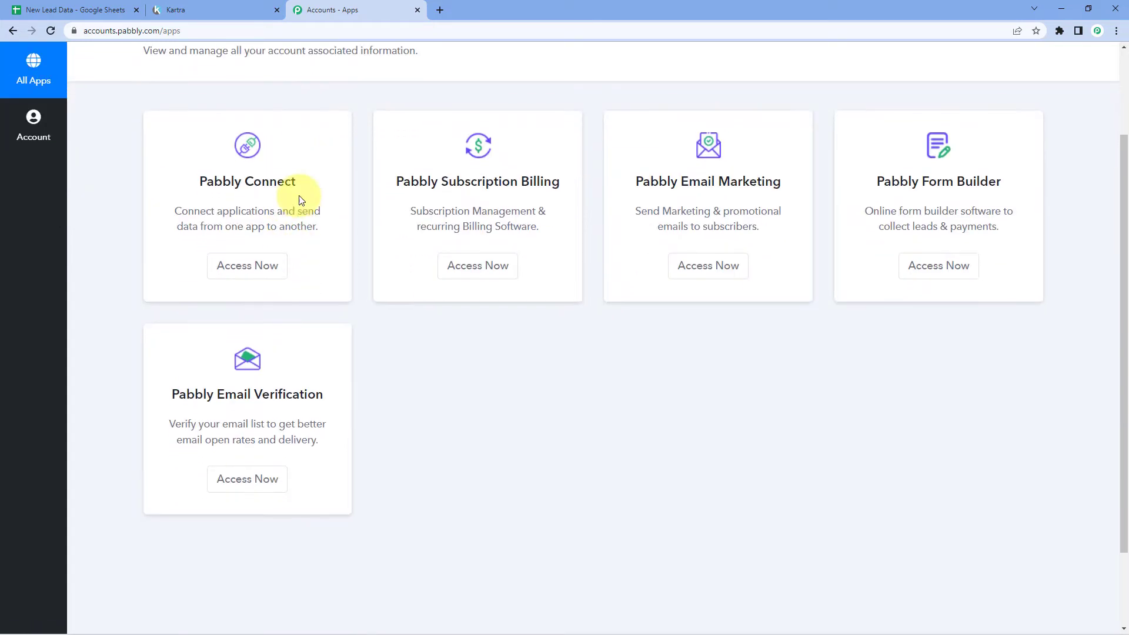
click(249, 268)
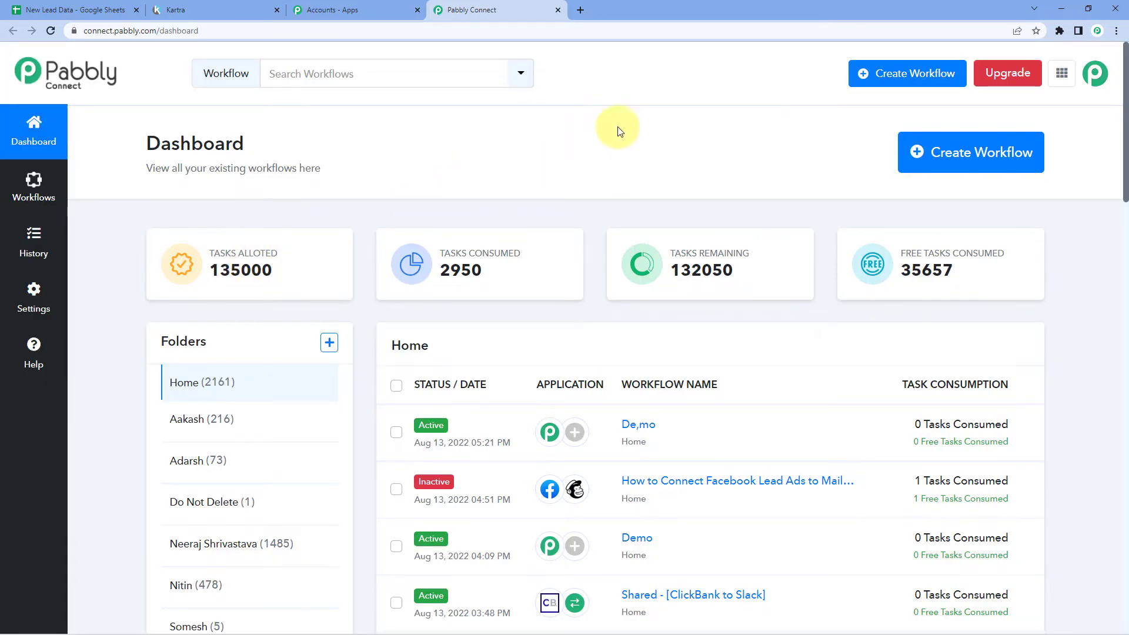
Create a new workflow named 'Google Sheets to Kartra'
click(968, 147)
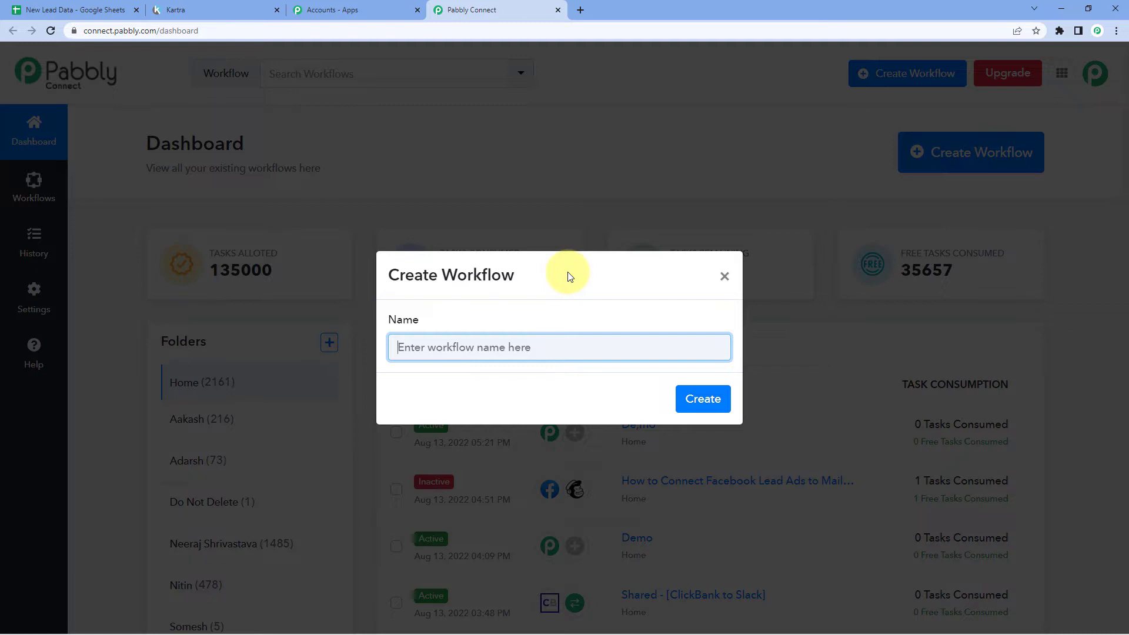
text(G)
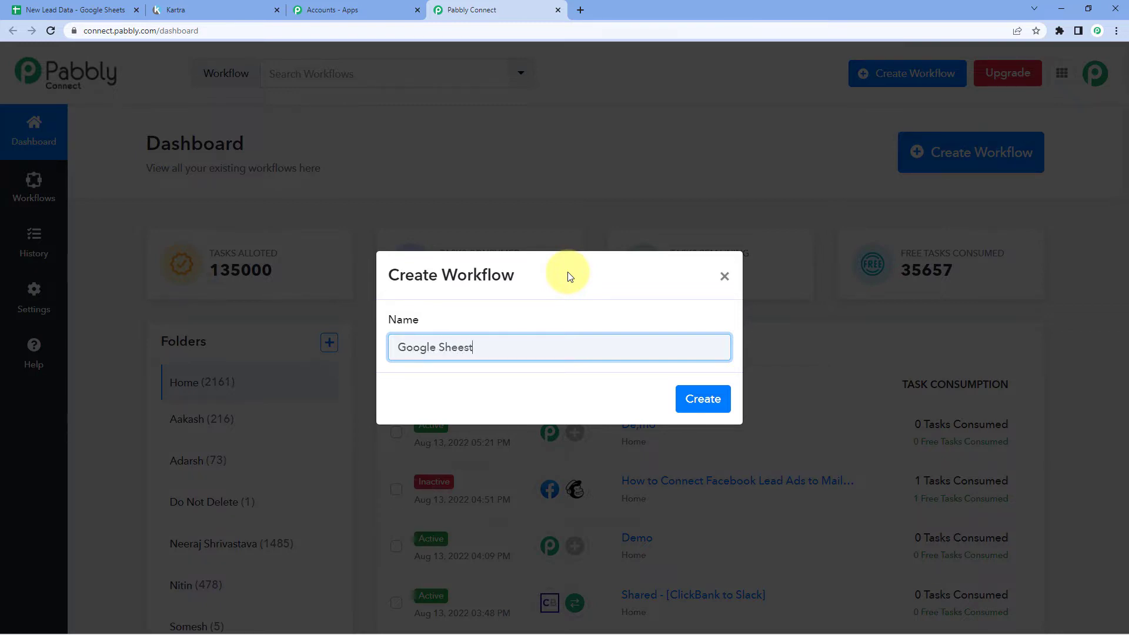
text(oogle Sheeyts)
key(BackSpace)
key(BackSpace)
key(BackSpace)
text(ts to Kartra)
click(703, 398)
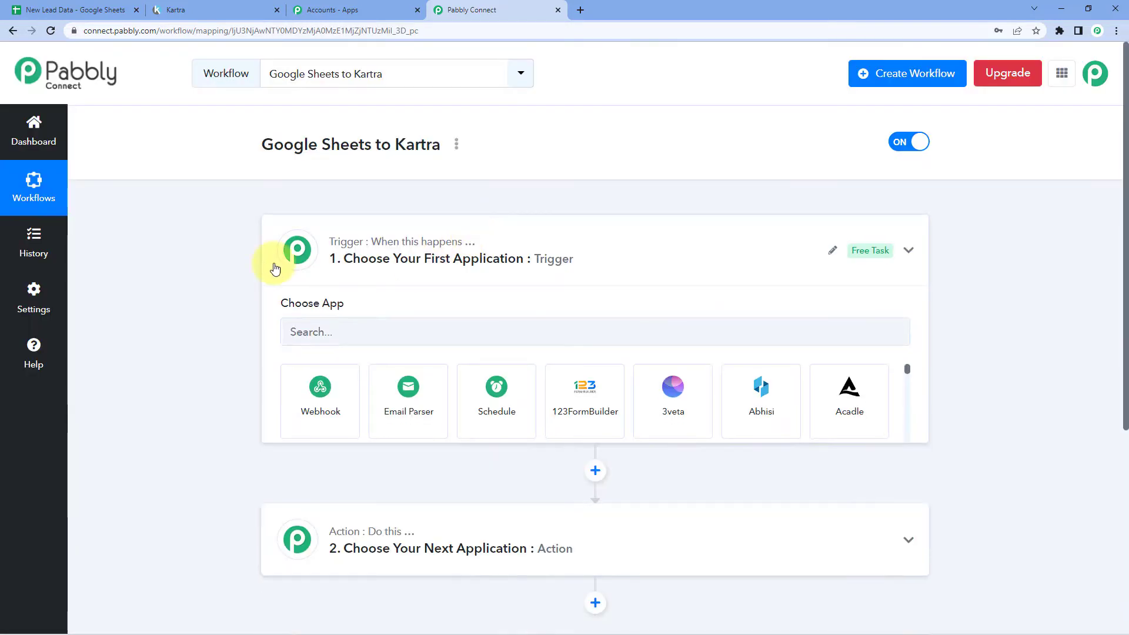
click(275, 269)
scroll(265, 262, down, 1)
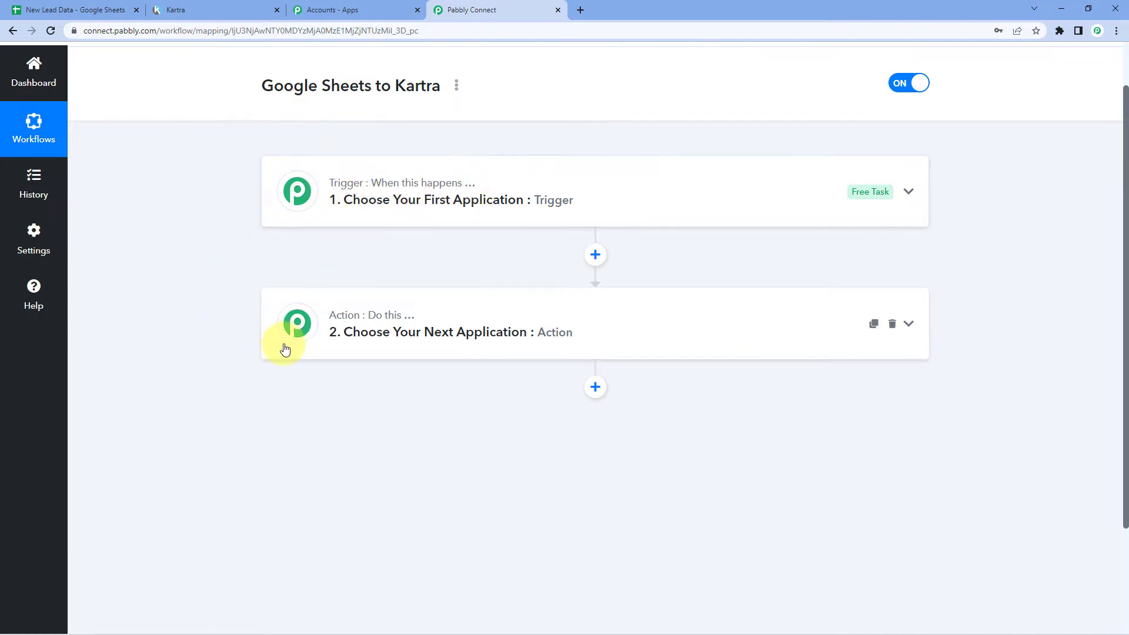
Search 'Google Sheets' in the trigger's Choose App and select it as the trigger app
mouse_move(385, 325)
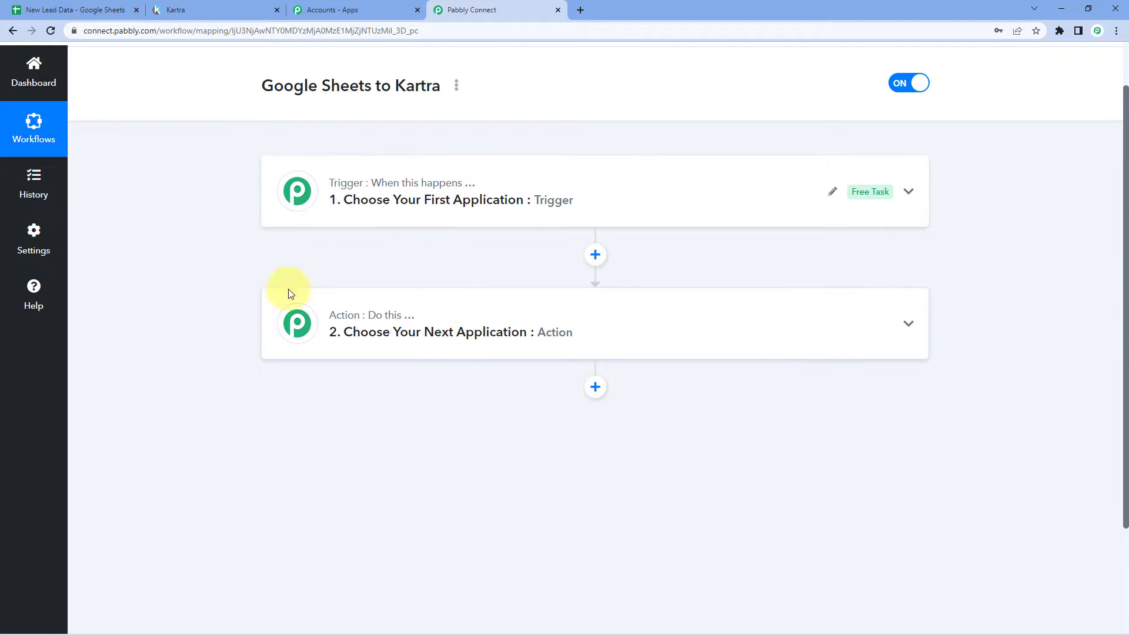
click(347, 218)
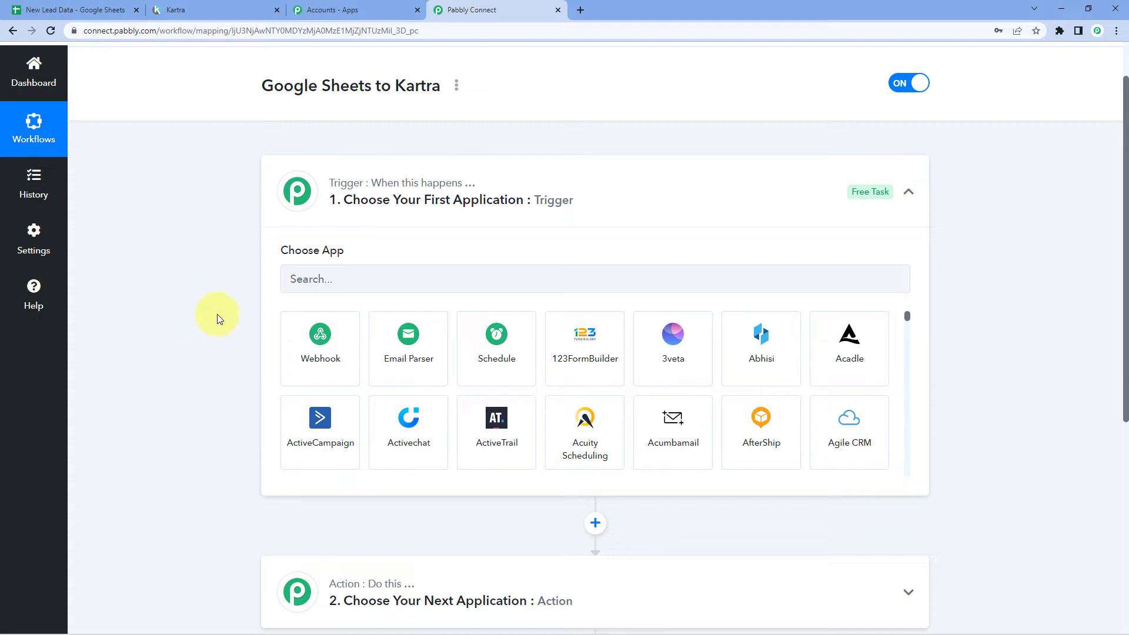
scroll(203, 279, down, 1)
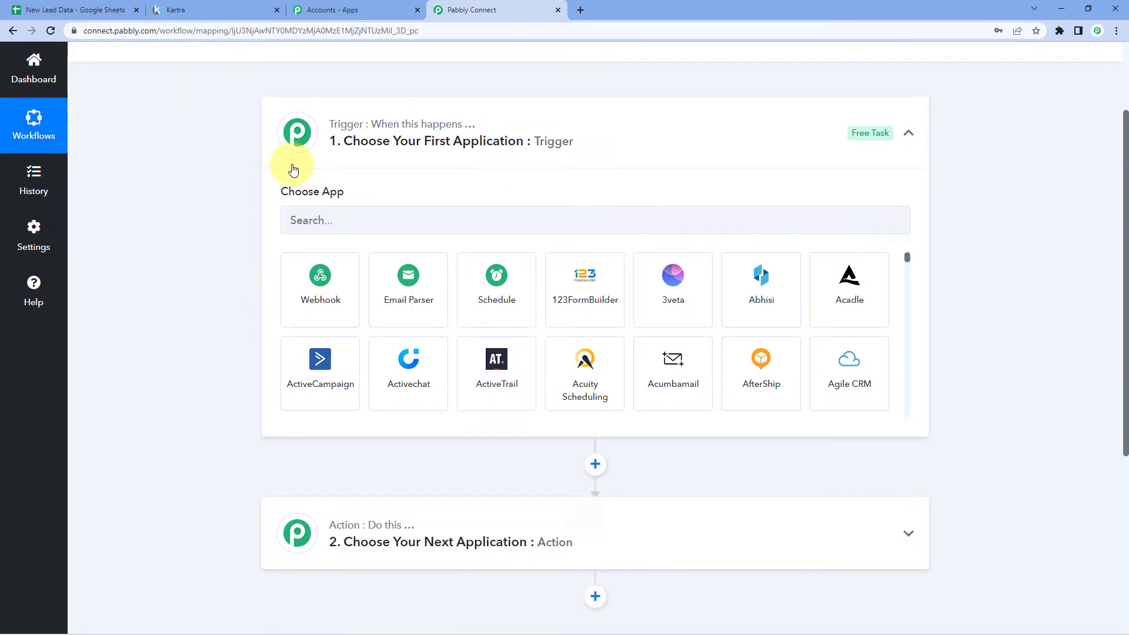
click(351, 219)
text(G)
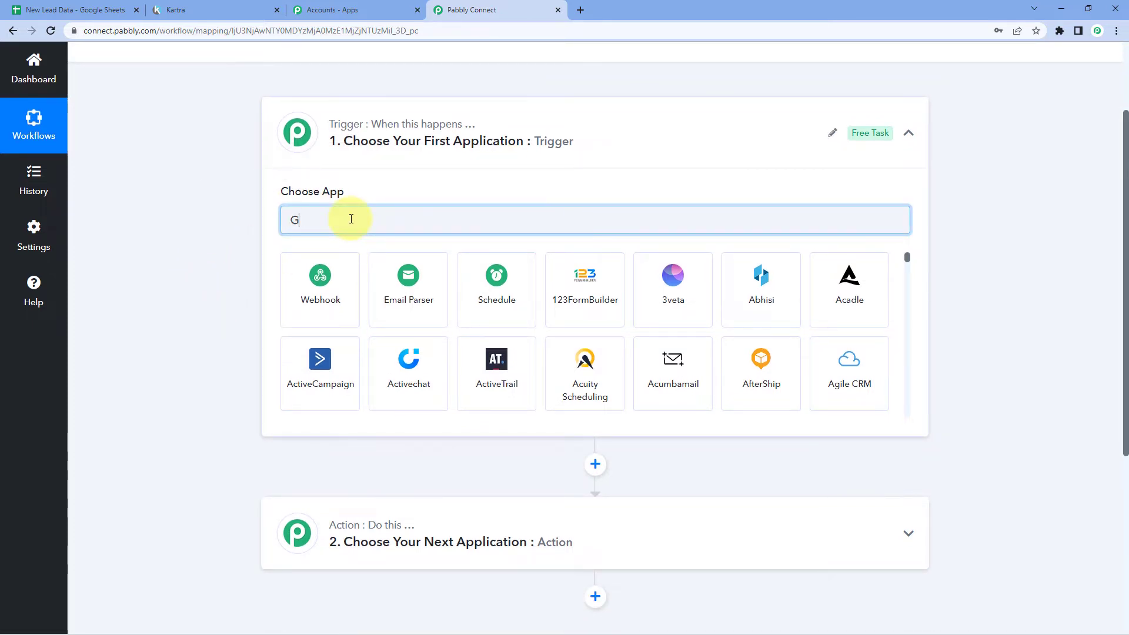
text(oogle Sheets)
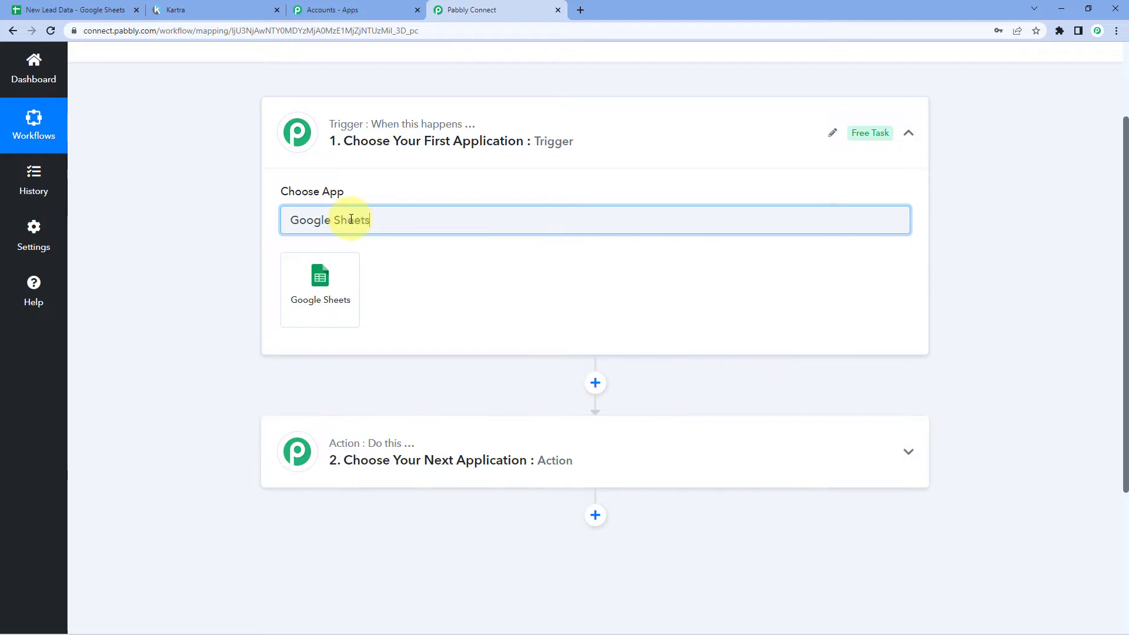
scroll(353, 258, down, 1)
click(352, 265)
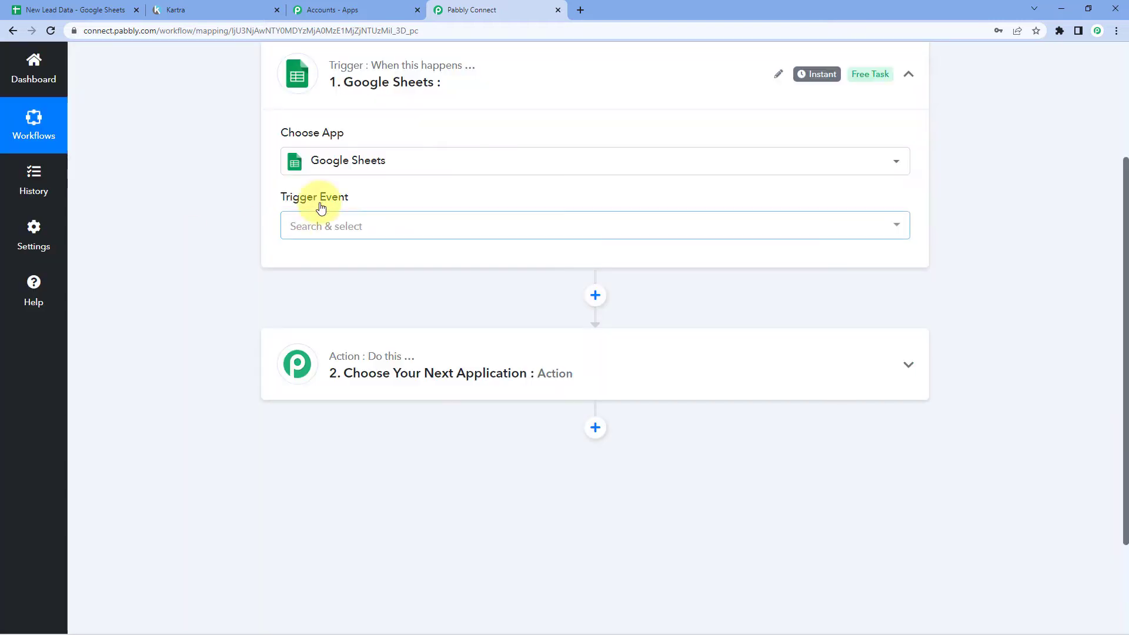
Set trigger event 'New or Updated Spreadsheet Row', copy the webhook URL, and go to New Lead Data
click(372, 228)
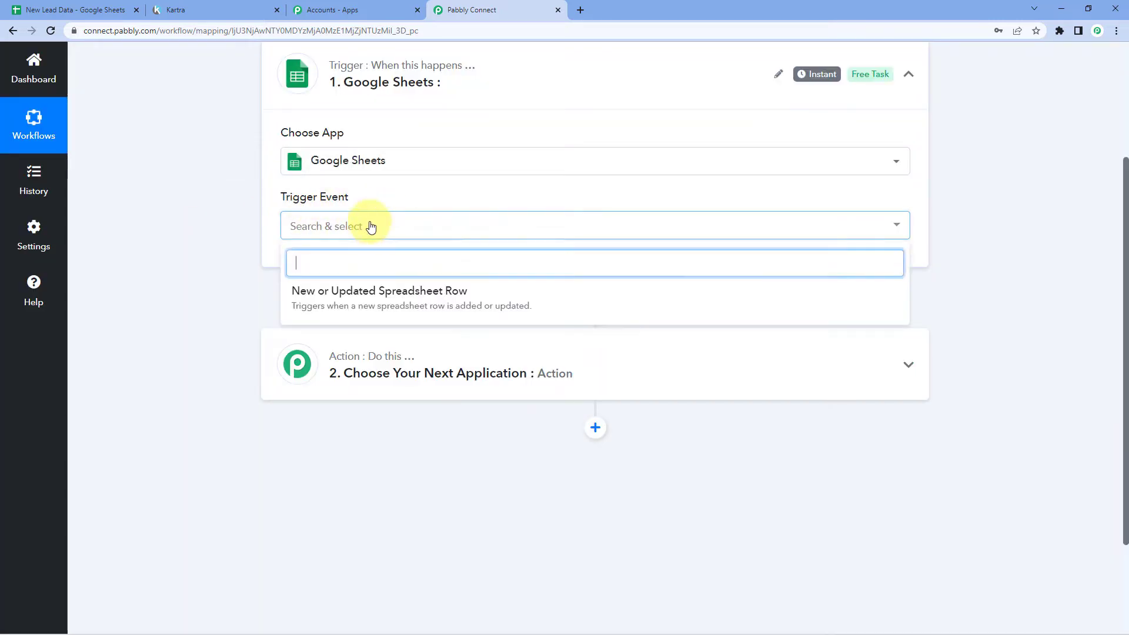
click(313, 299)
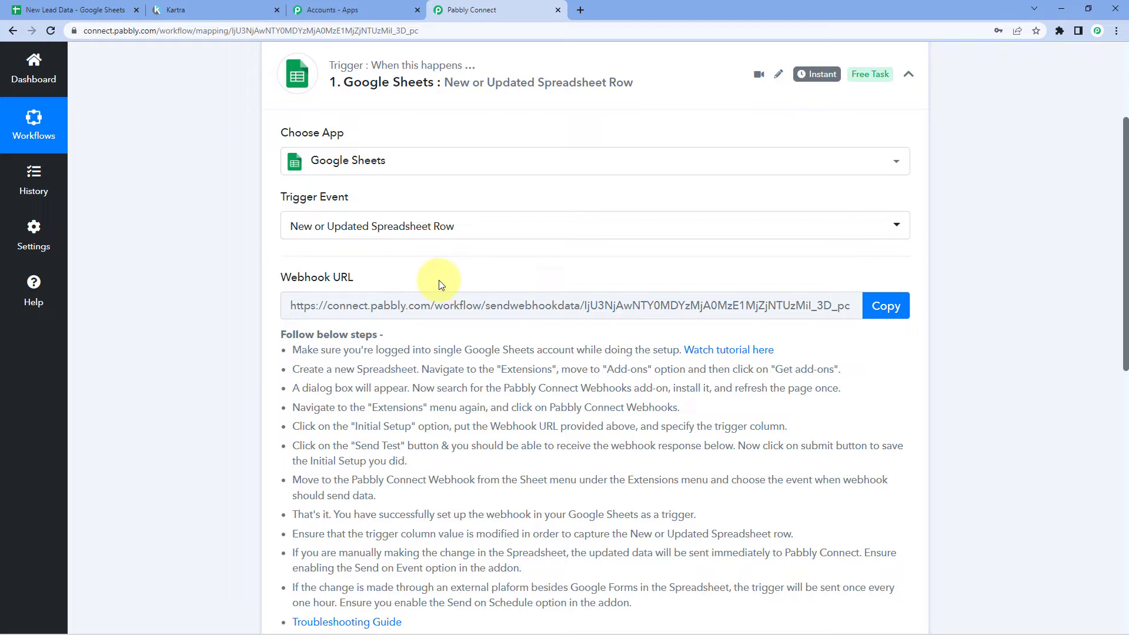
click(881, 307)
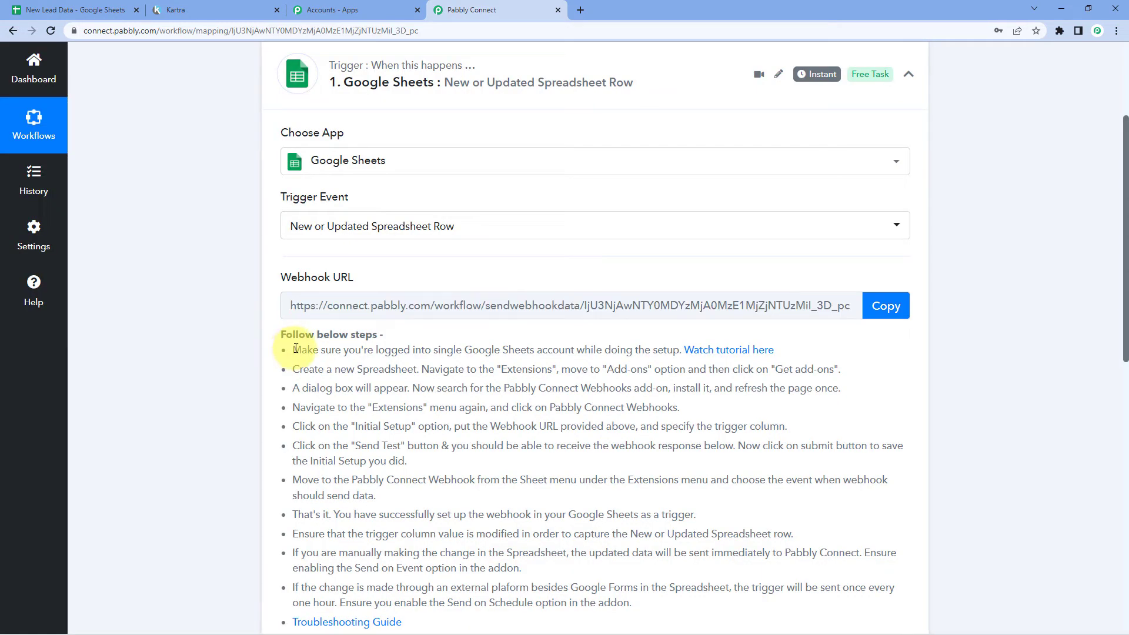
drag(295, 348, 436, 460)
scroll(470, 443, down, 3)
click(434, 459)
scroll(349, 353, up, 1)
scroll(349, 353, up, 2)
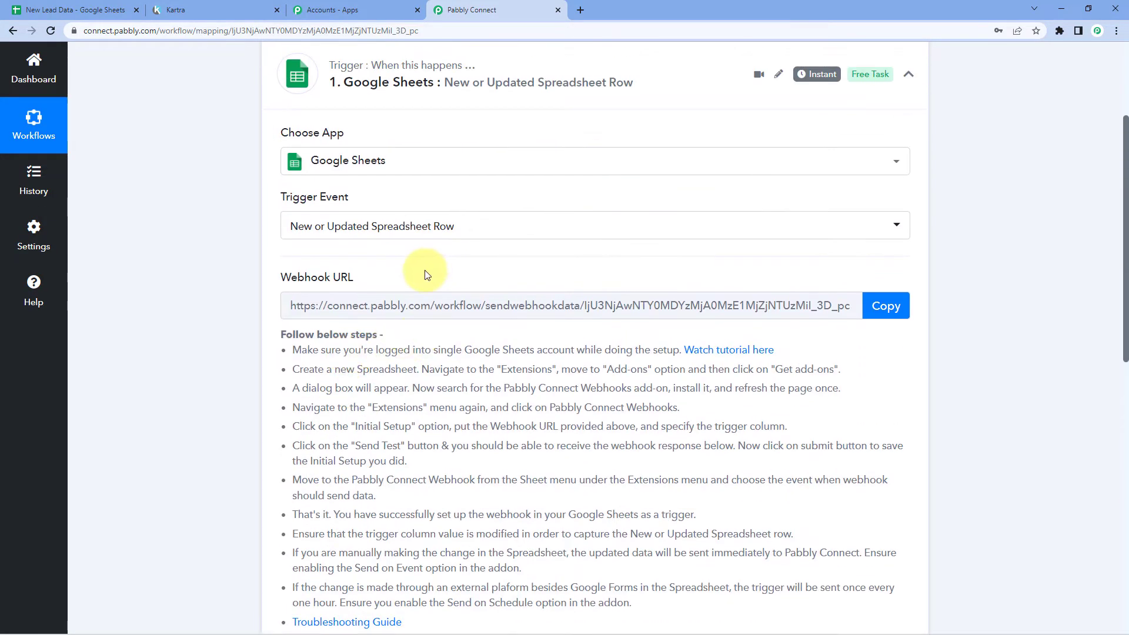
click(76, 10)
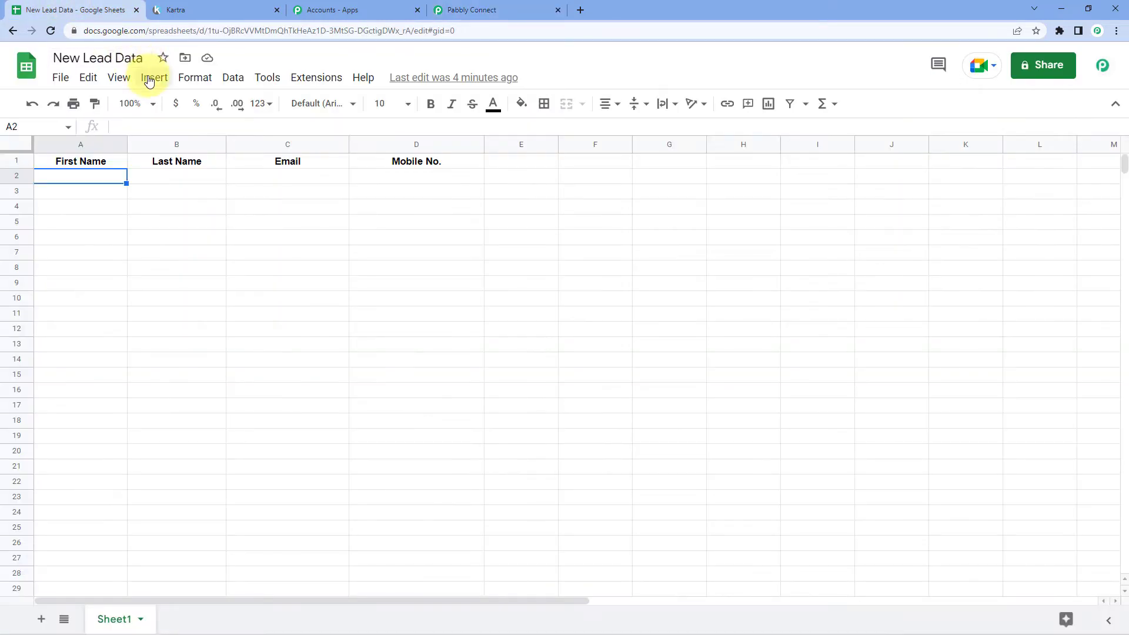
Verify 'Pabbly Connect Webhooks' shows as installed in the Add-ons Marketplace, then reload the spreadsheet
click(321, 79)
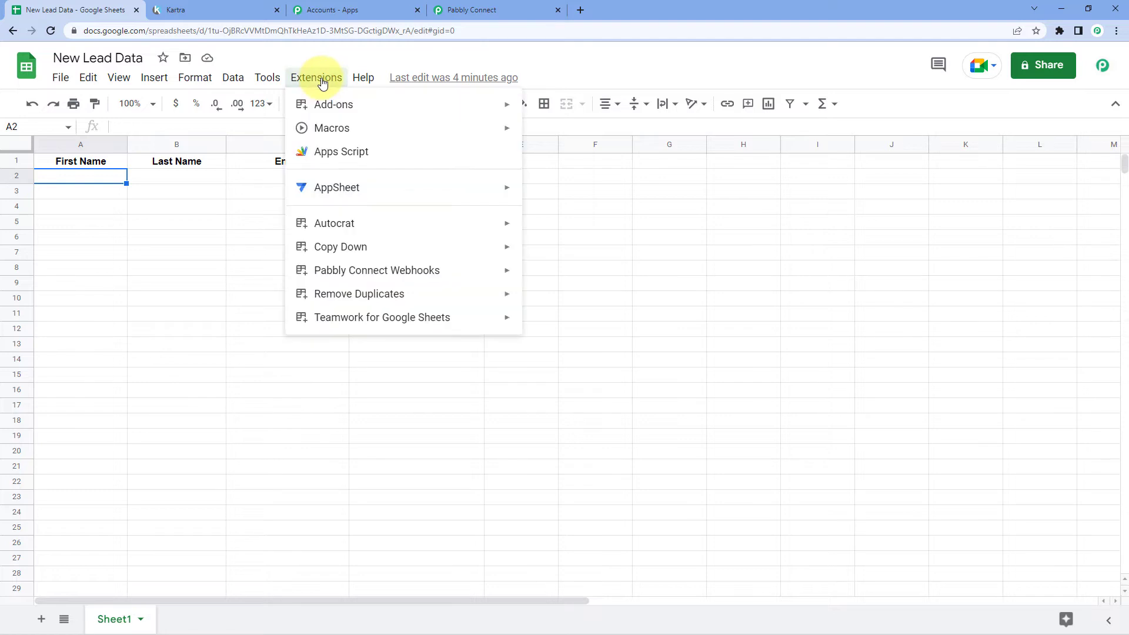
mouse_move(381, 109)
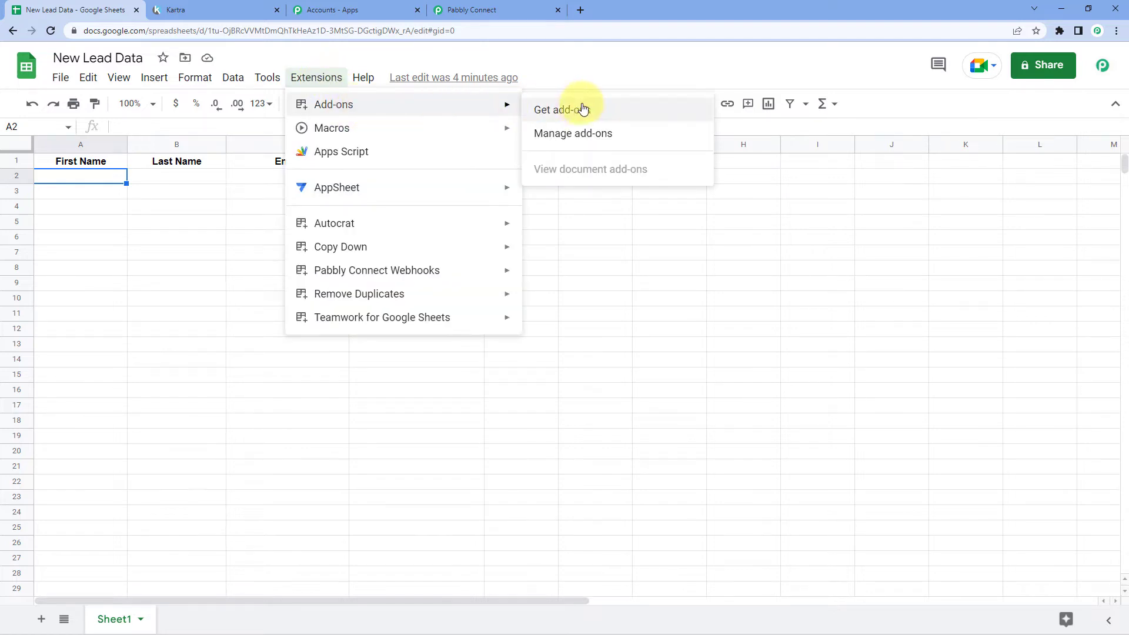
click(606, 112)
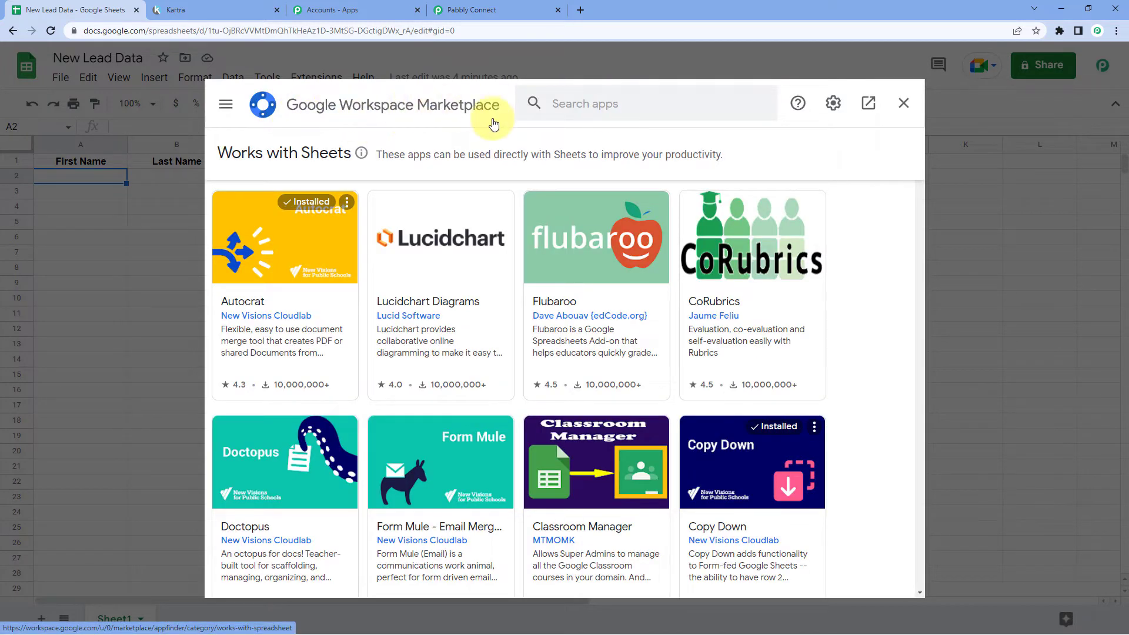
click(593, 106)
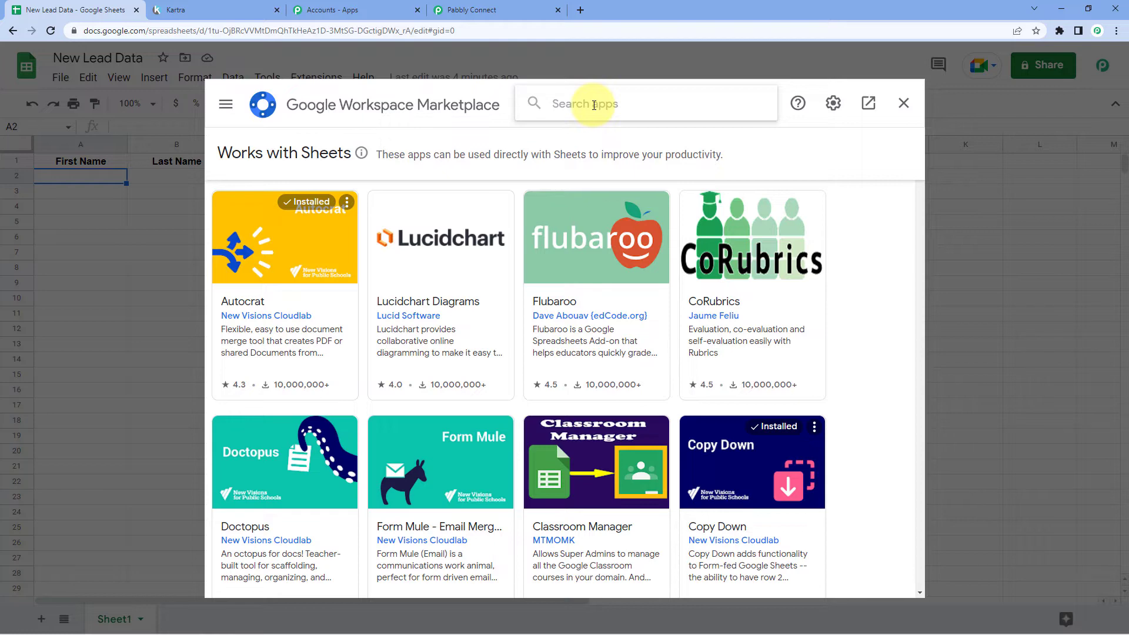
text(Pabbly)
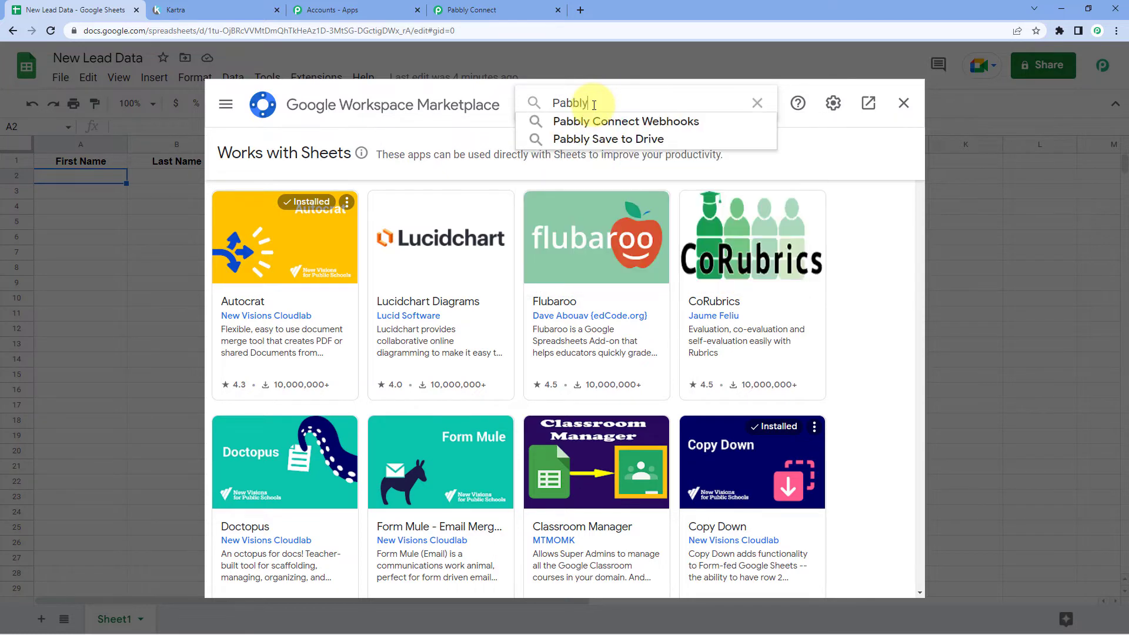
click(598, 119)
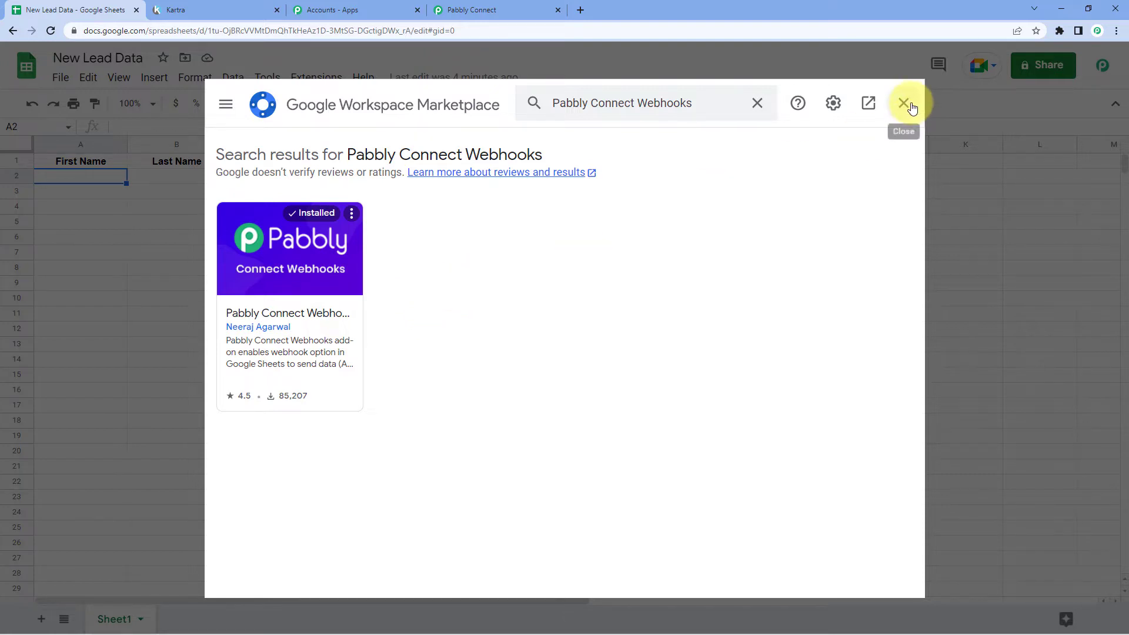
click(905, 104)
click(50, 30)
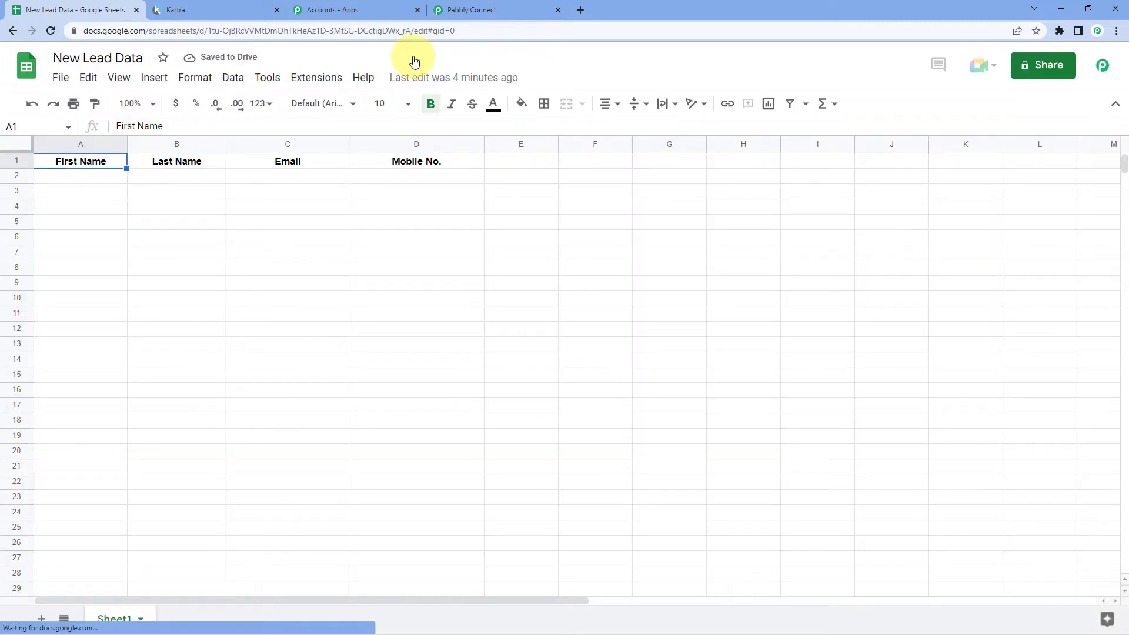
Open the Initial Setup dialog of the Pabbly Connect Webhooks add-on
click(309, 78)
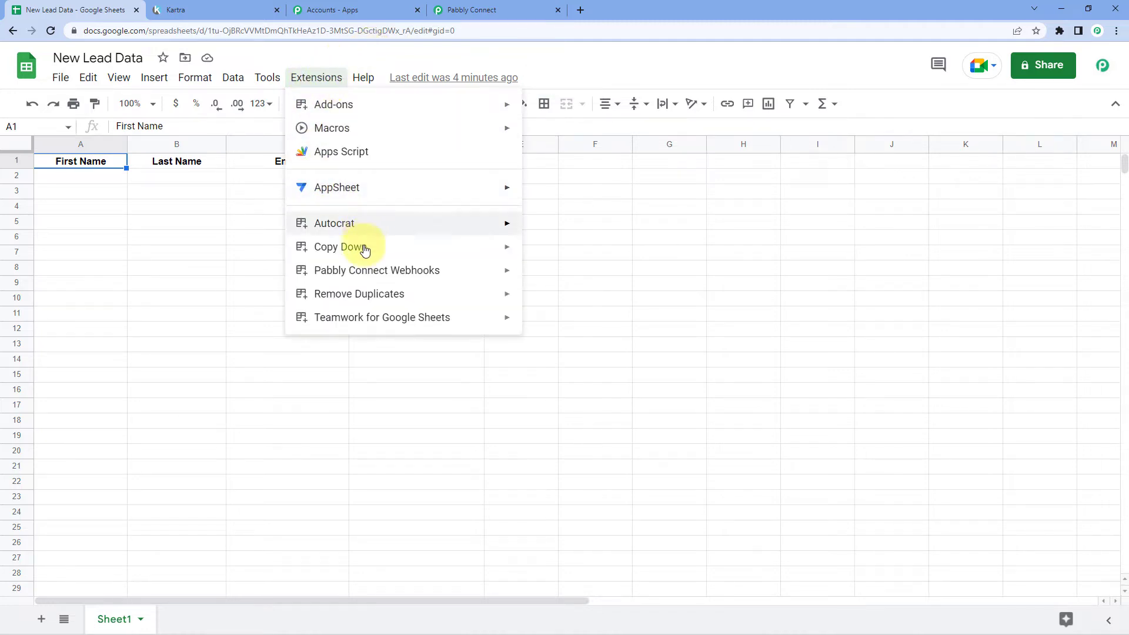
mouse_move(312, 273)
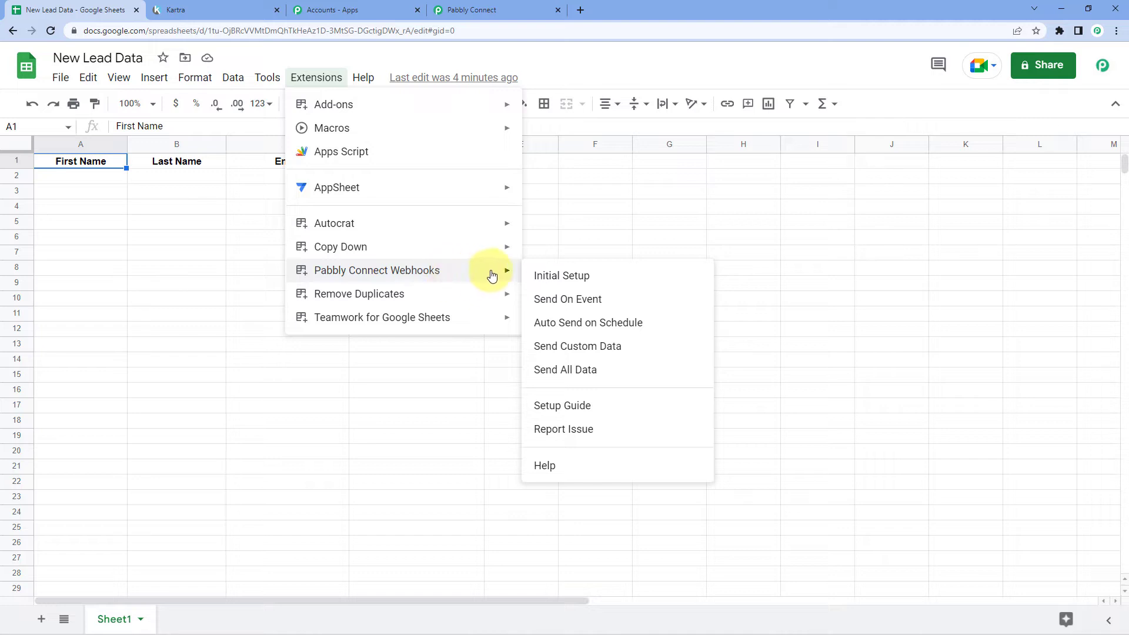
click(606, 278)
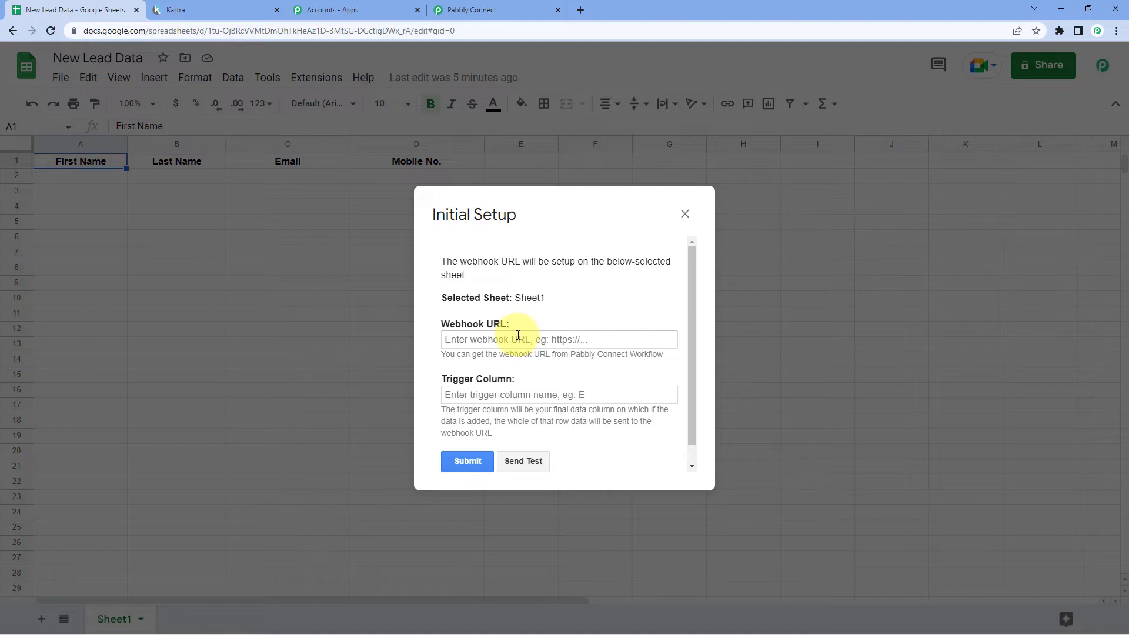
Paste the copied Pabbly webhook URL, enter D as trigger column, and submit the setup
right_click(470, 342)
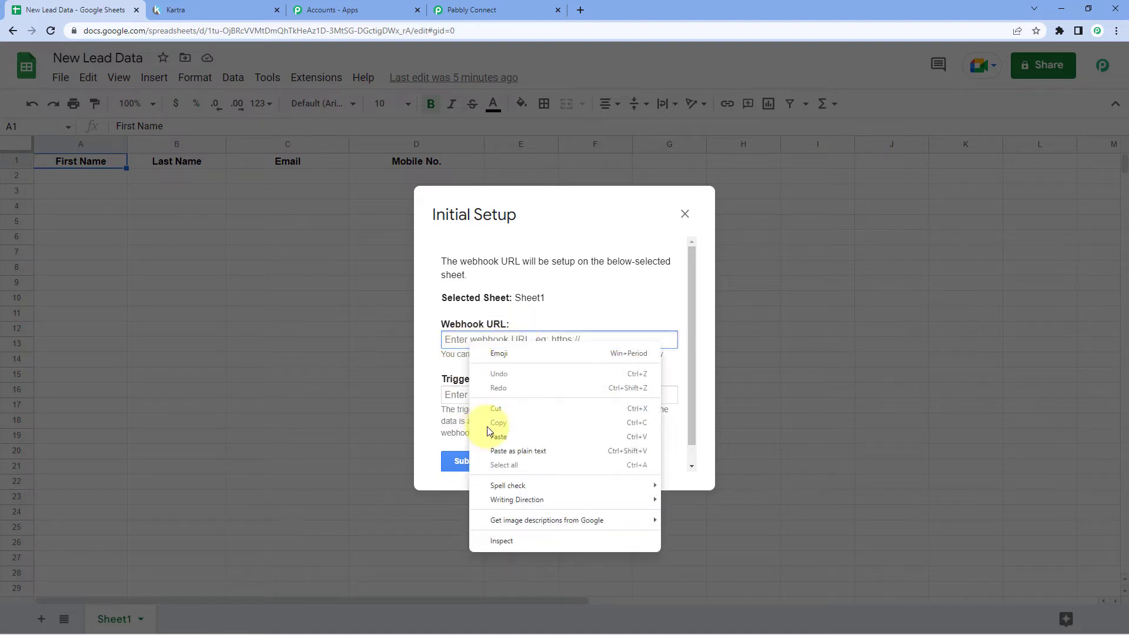
click(497, 435)
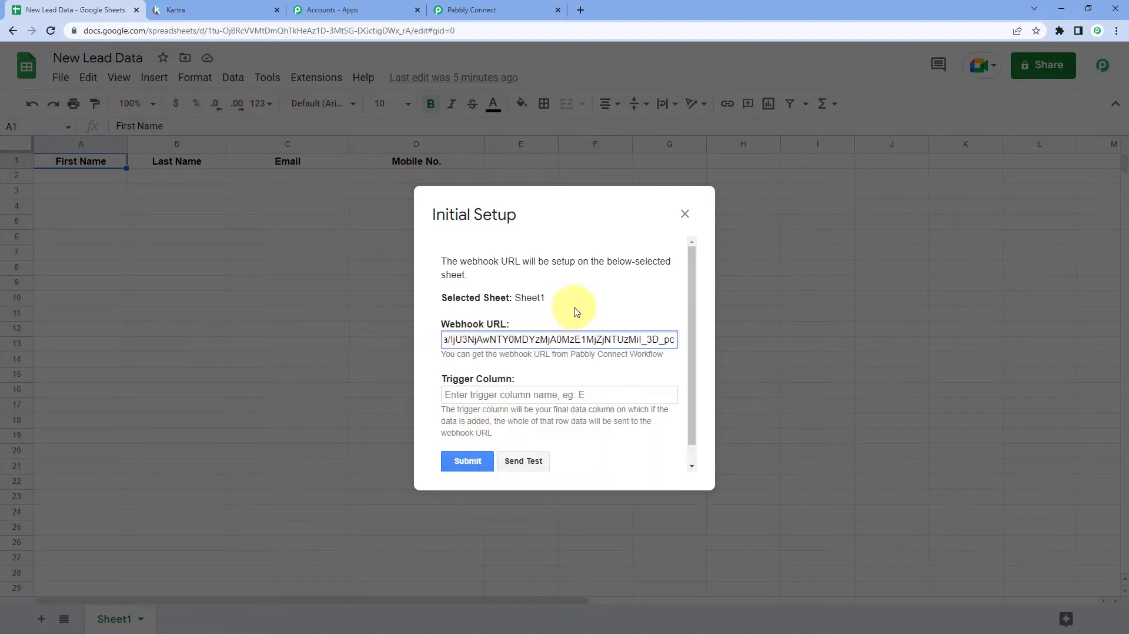
click(561, 316)
scroll(562, 316, down, 1)
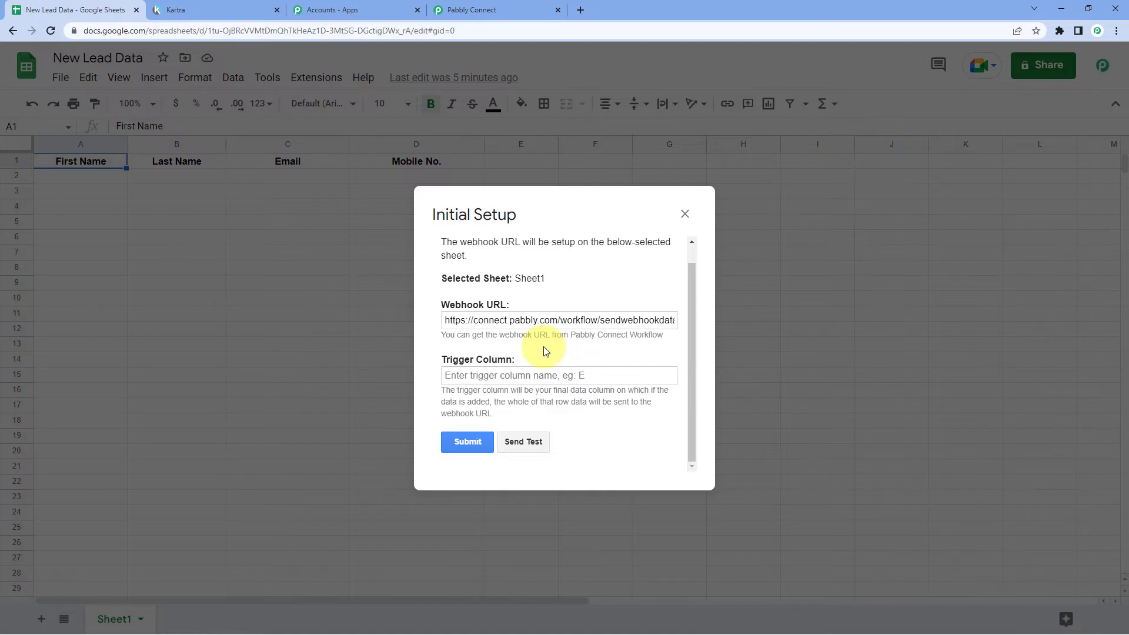
drag(537, 221, 710, 226)
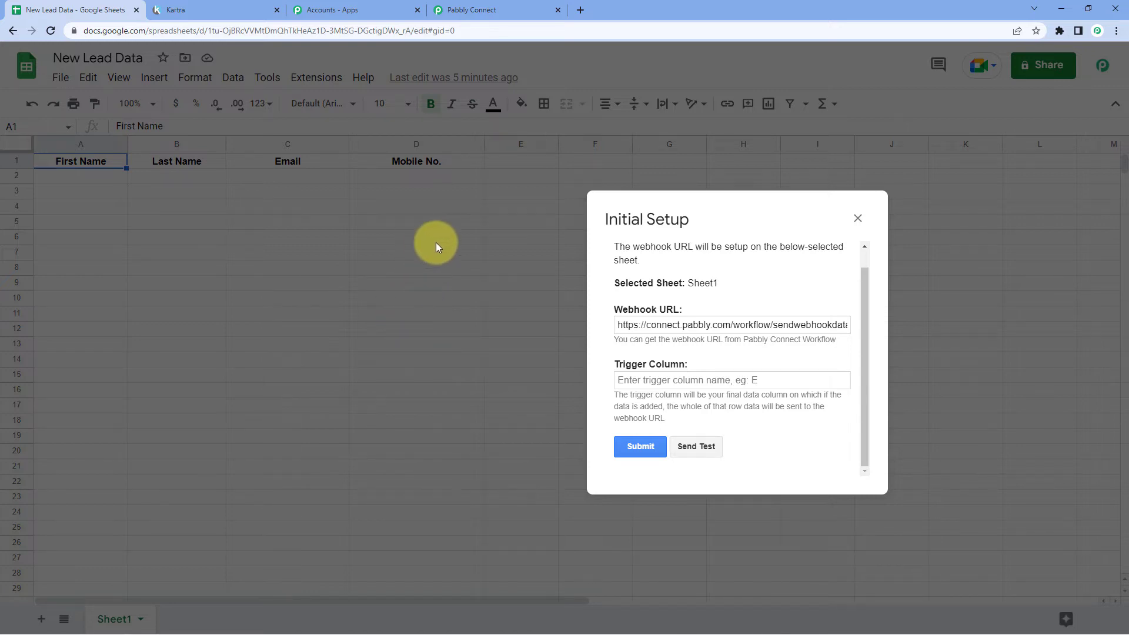
click(697, 380)
text(D)
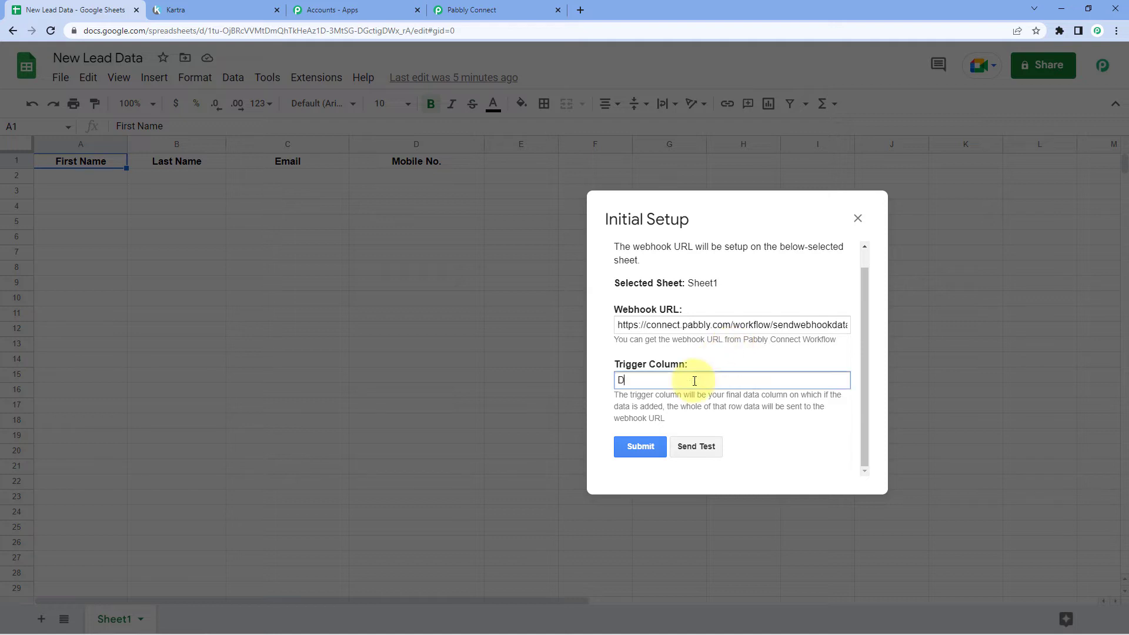
click(683, 357)
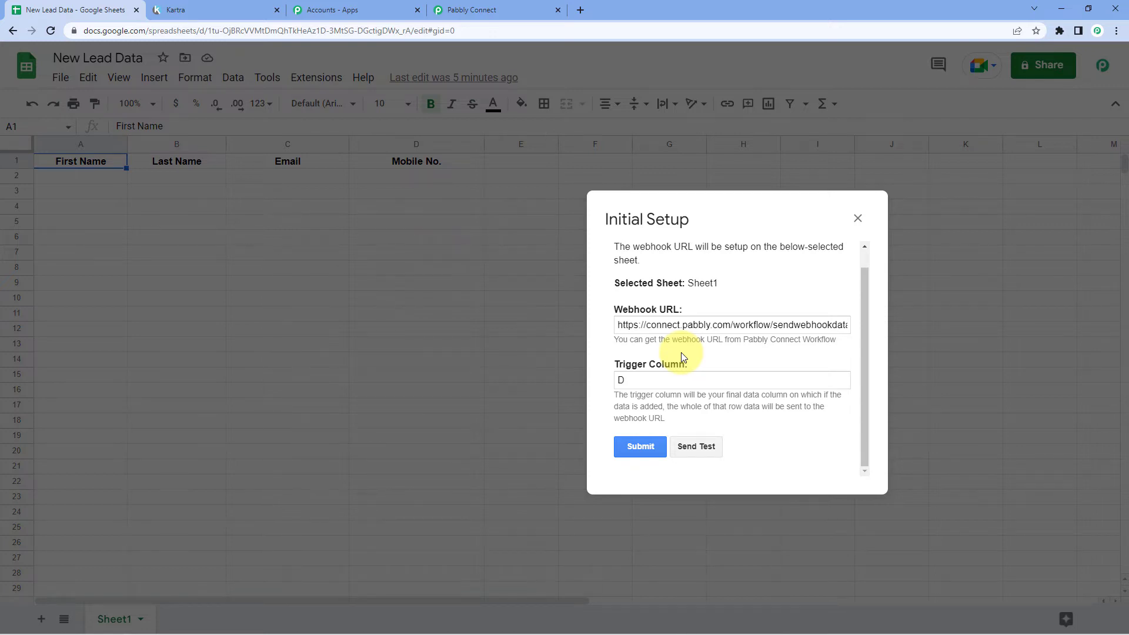
drag(729, 219, 555, 213)
click(735, 219)
drag(735, 218, 553, 211)
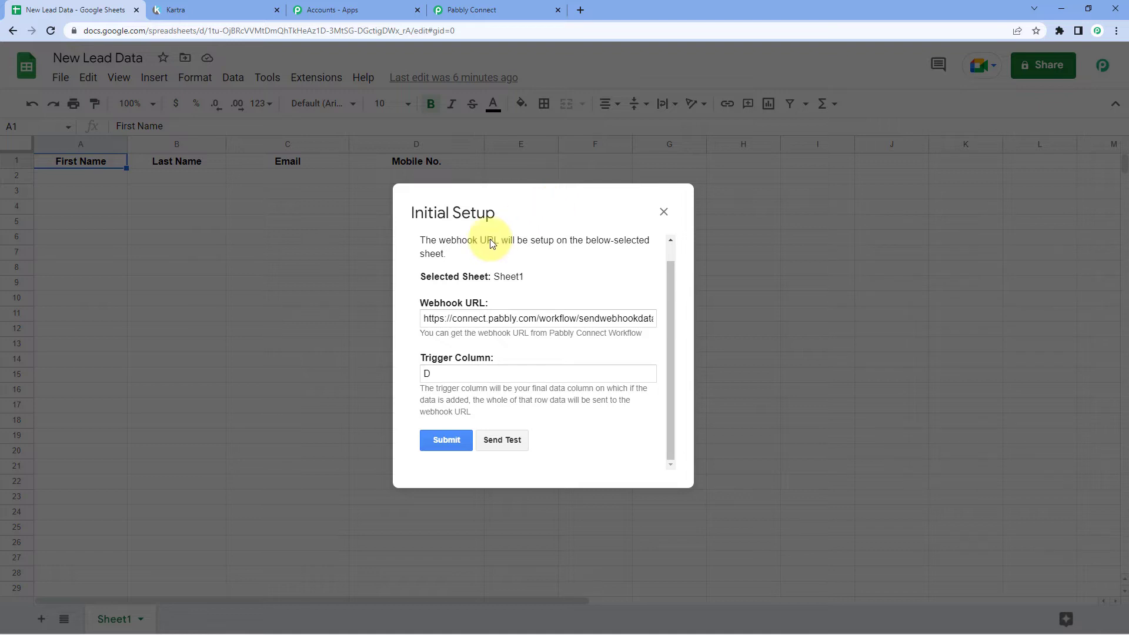
click(468, 442)
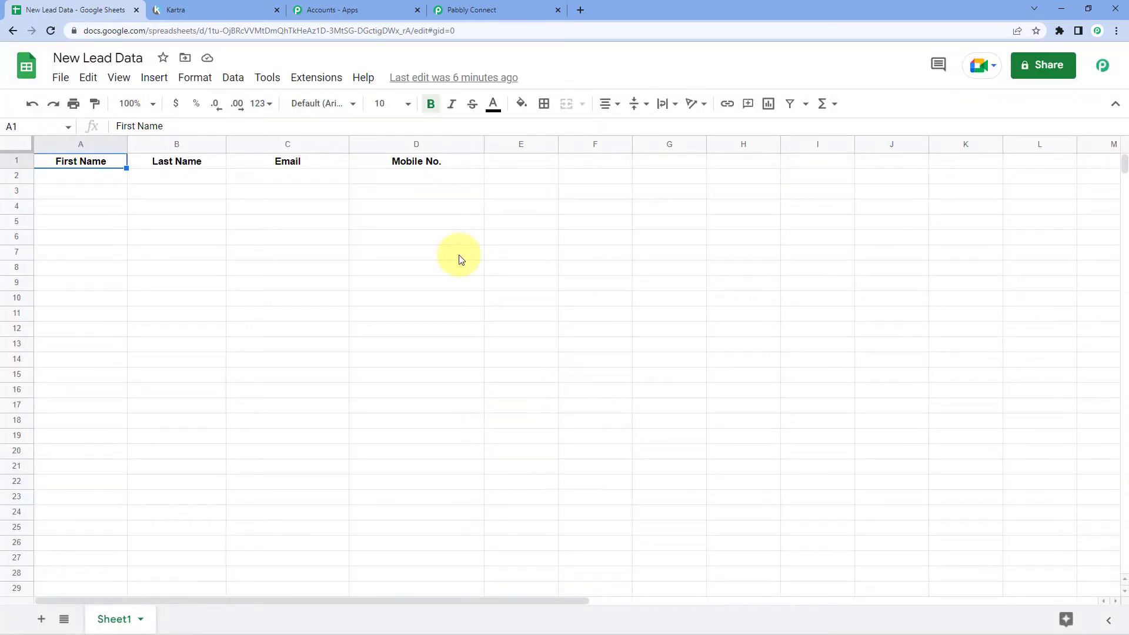
Enable the add-on's Send On Event option, then return to the Pabbly Connect workflow
click(310, 77)
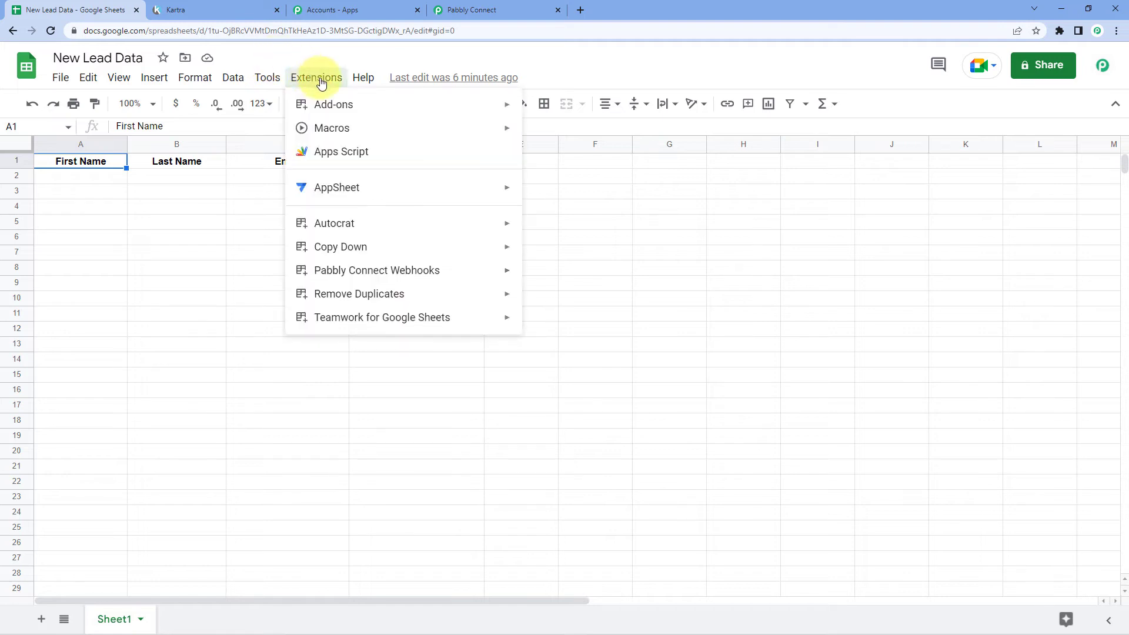
mouse_move(343, 275)
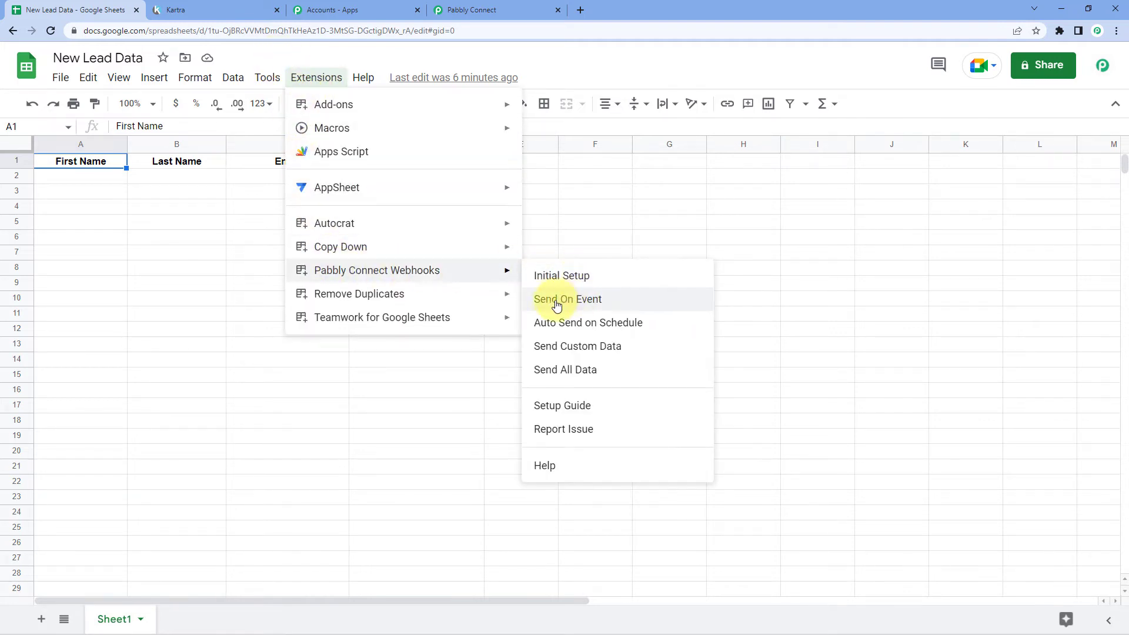
click(537, 304)
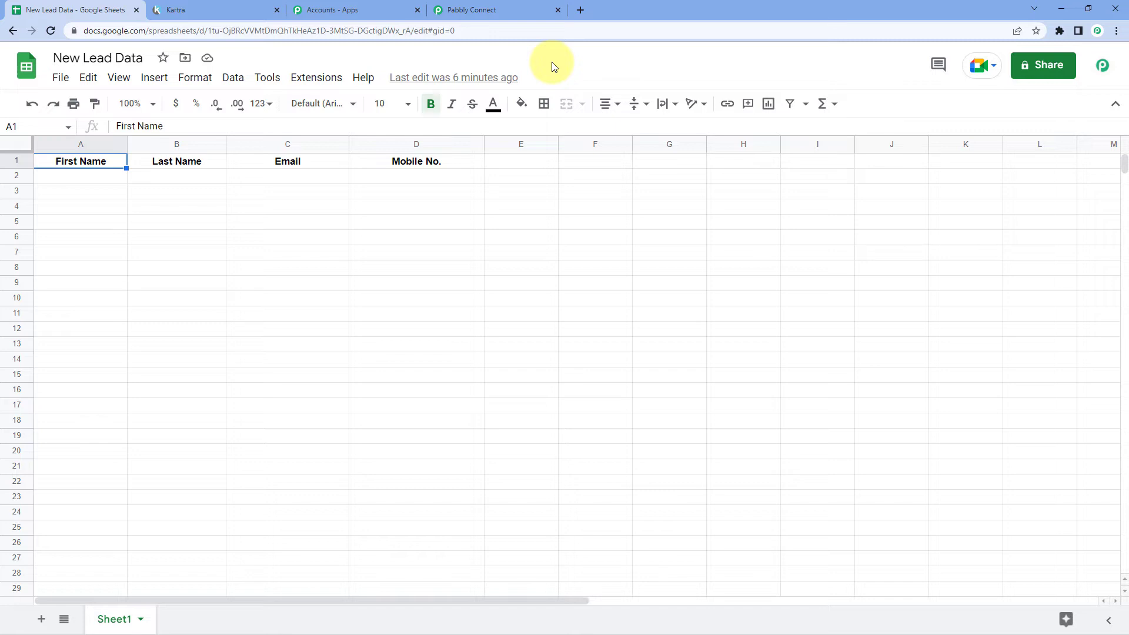
click(507, 9)
scroll(228, 242, down, 6)
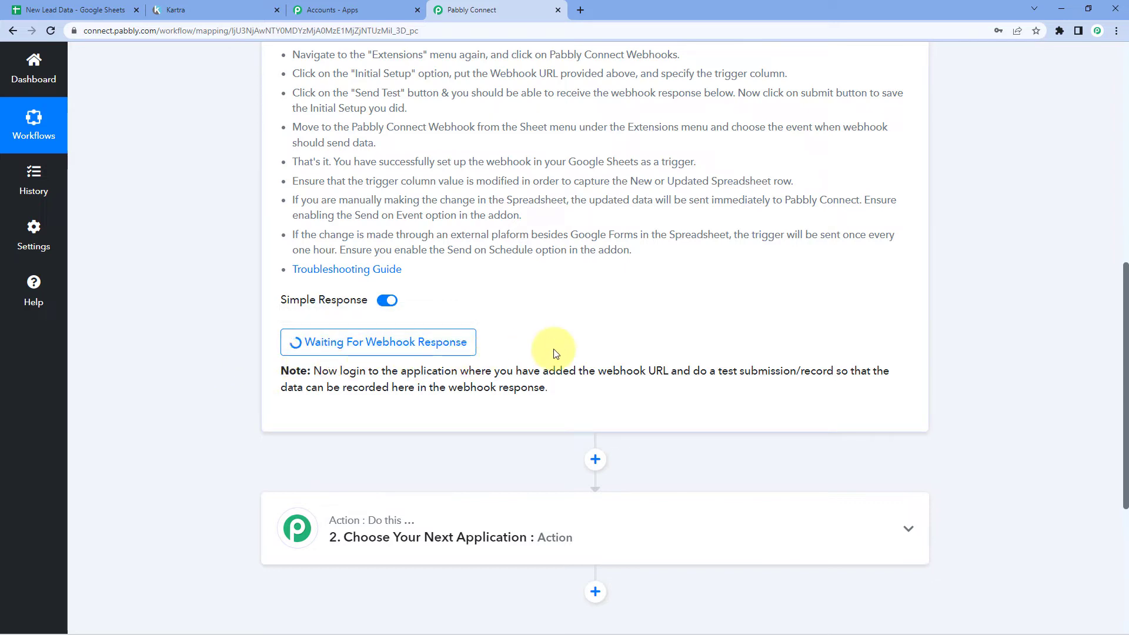
Fill row 2 with Dummy, Name, a demo email address and a mobile number
click(30, 5)
click(96, 175)
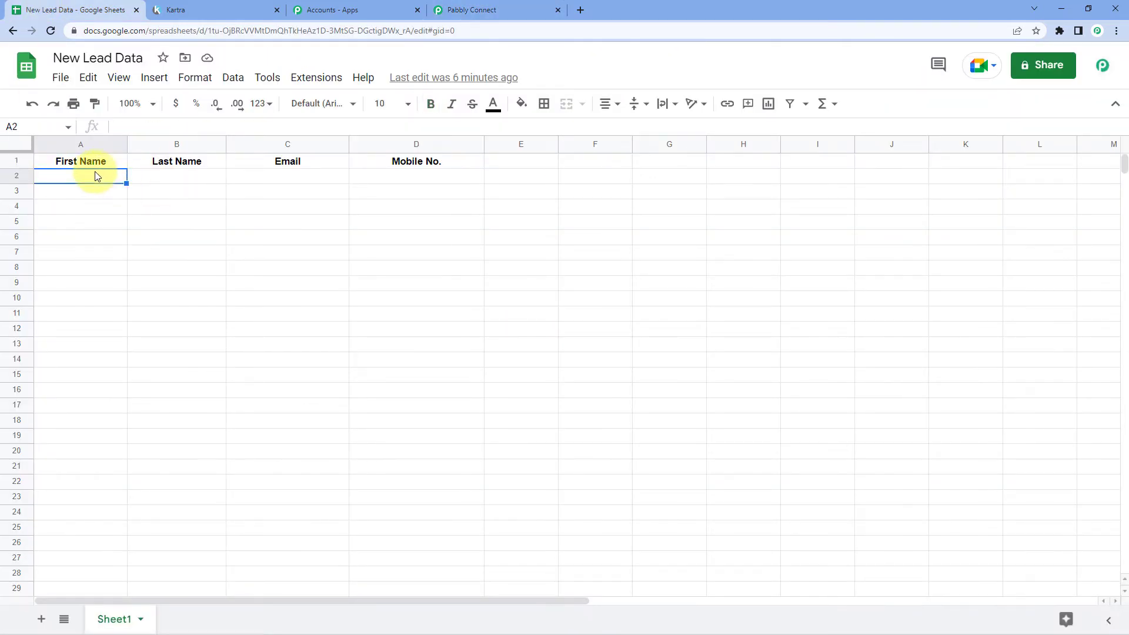
text(Dummy)
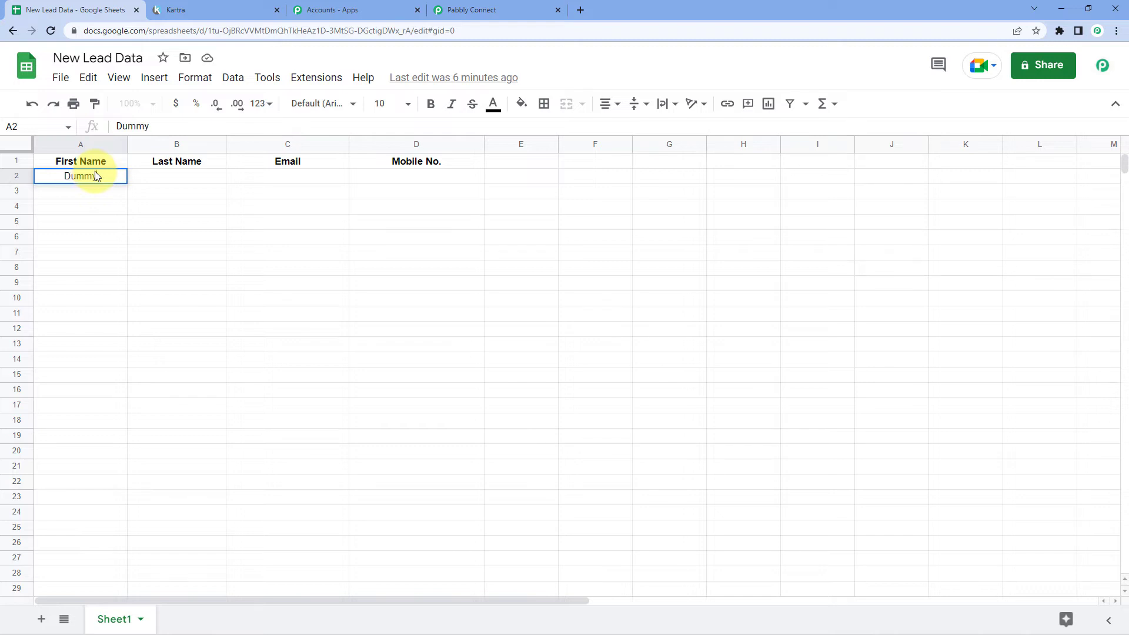
text( Name)
key(BackSpace)
key(BackSpace)
key(BackSpace)
key(BackSpace)
key(BackSpace)
key(Tab)
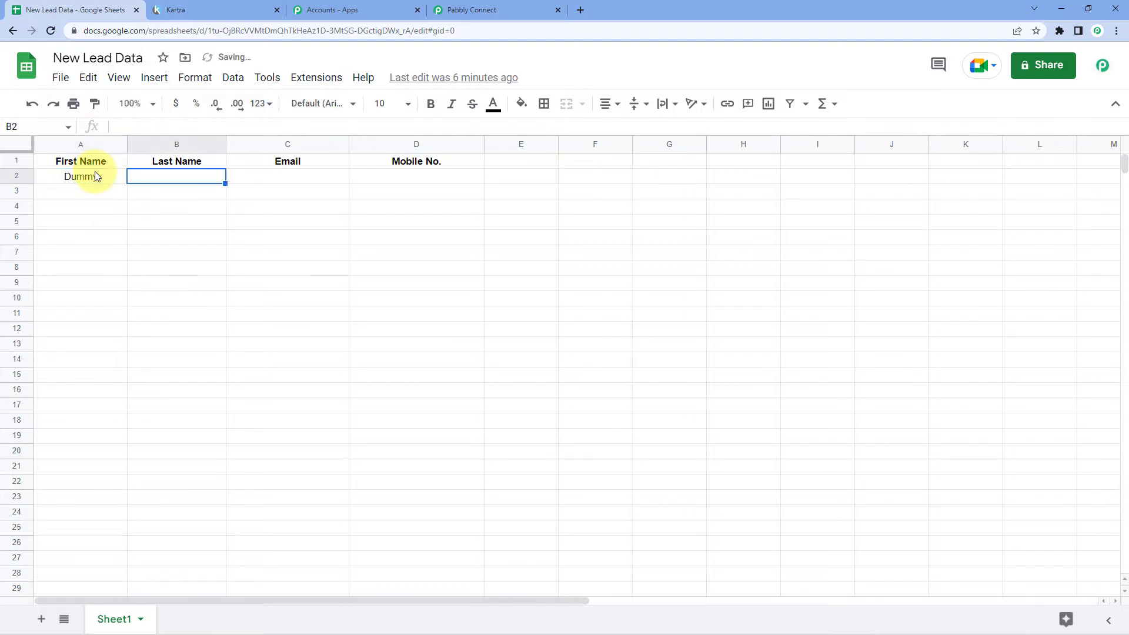
text(Name)
key(Tab)
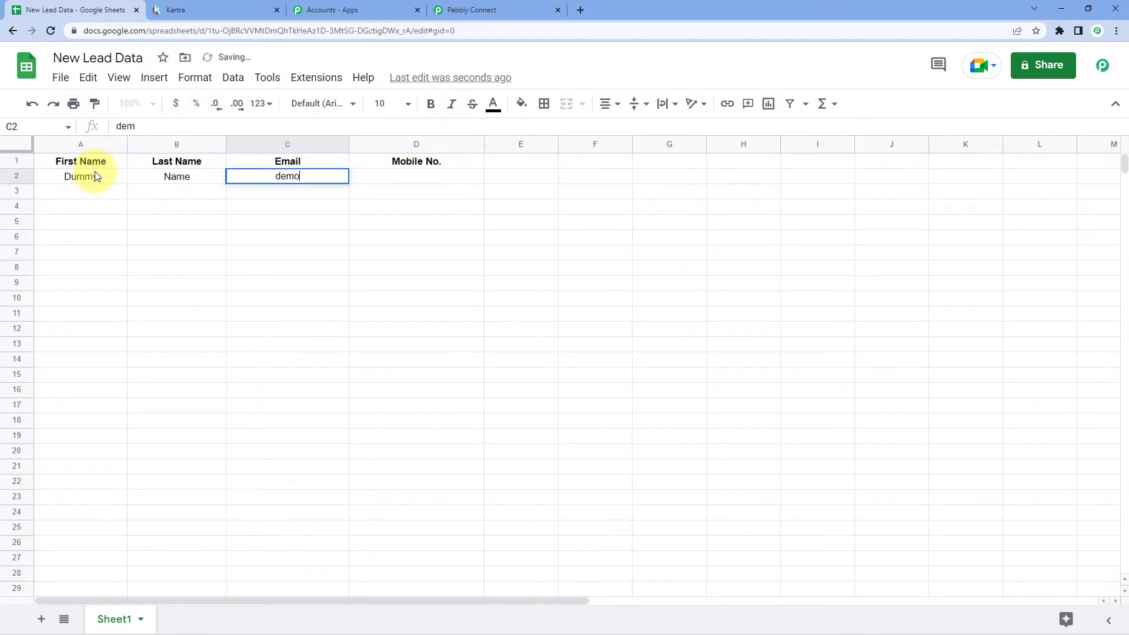
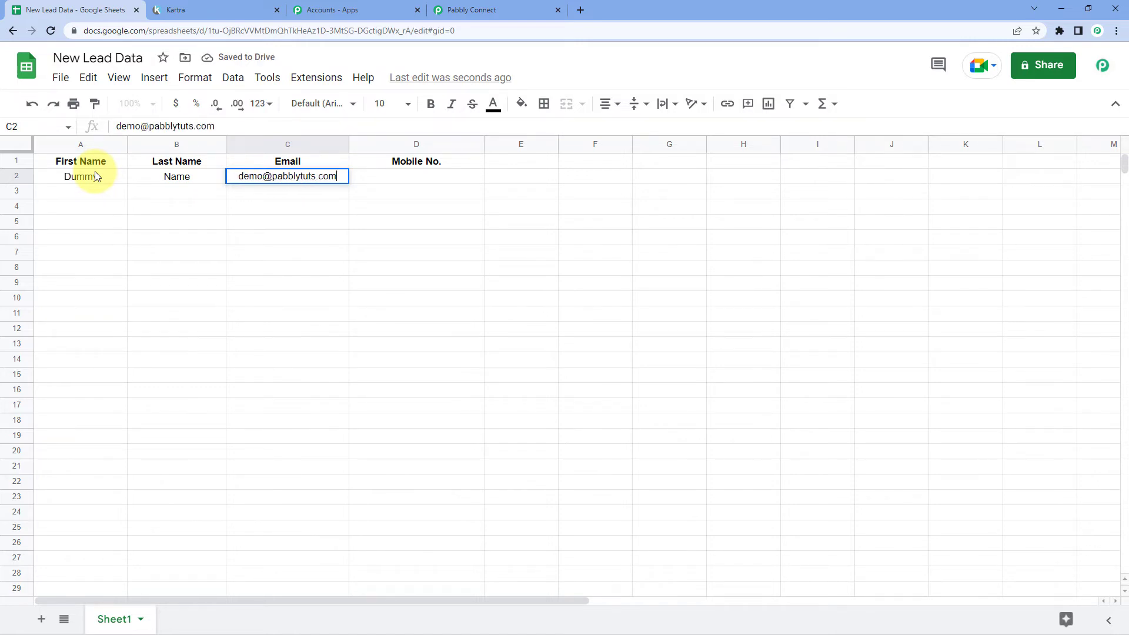
key(Tab)
text(123456789)
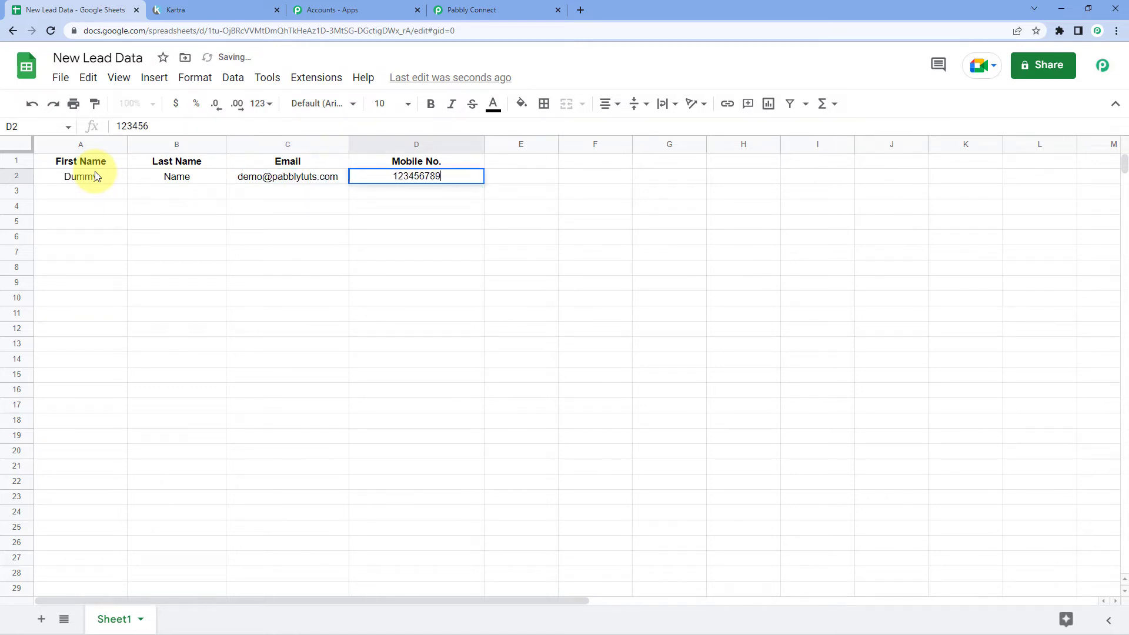
text(0)
click(177, 207)
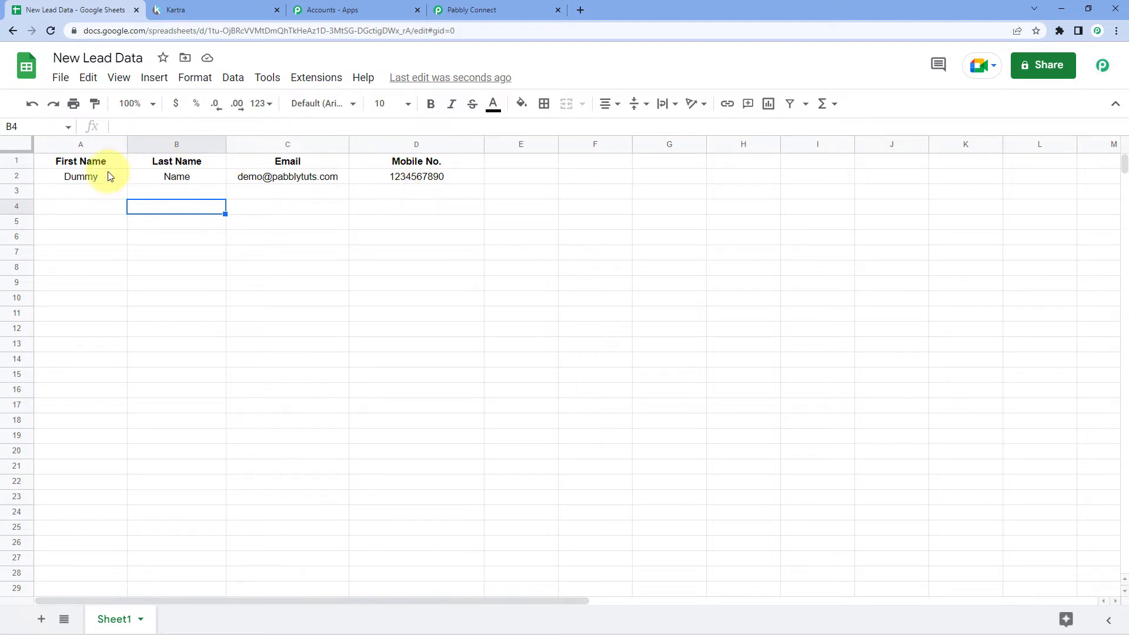
Check the captured first name, last name, email and mobile values in Response Received
click(488, 4)
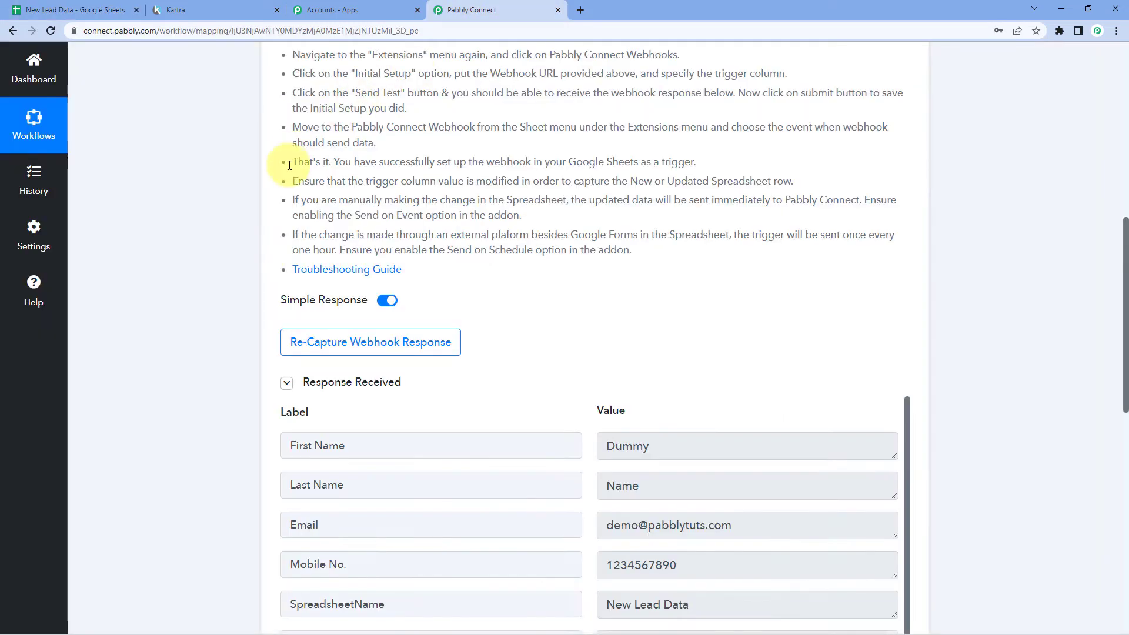
scroll(238, 265, down, 4)
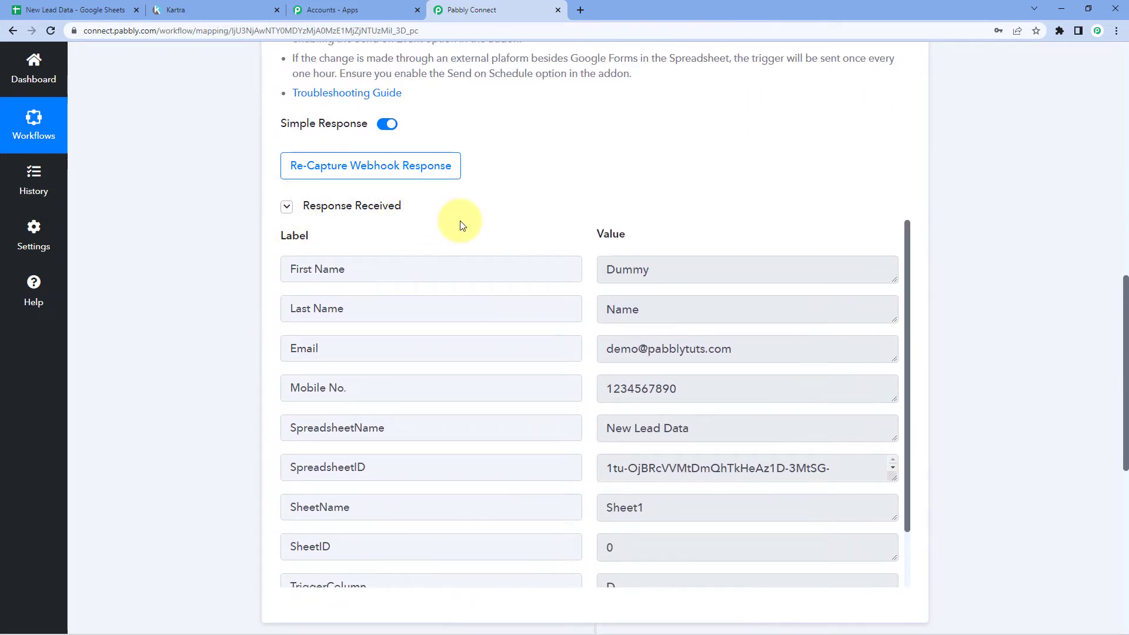
mouse_move(614, 236)
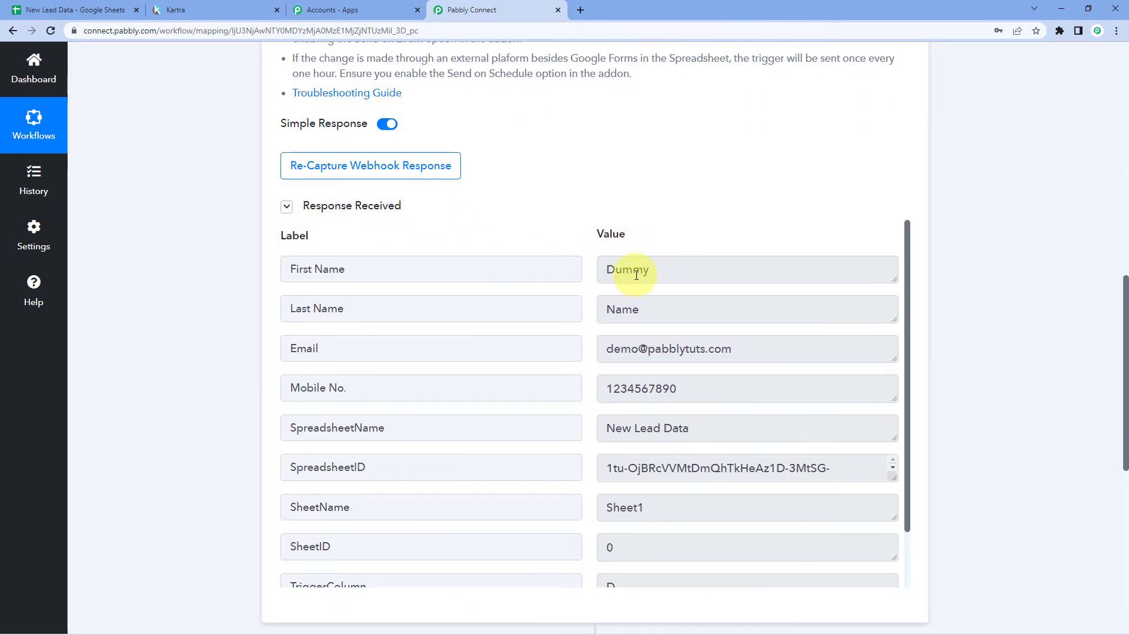
double_click(685, 277)
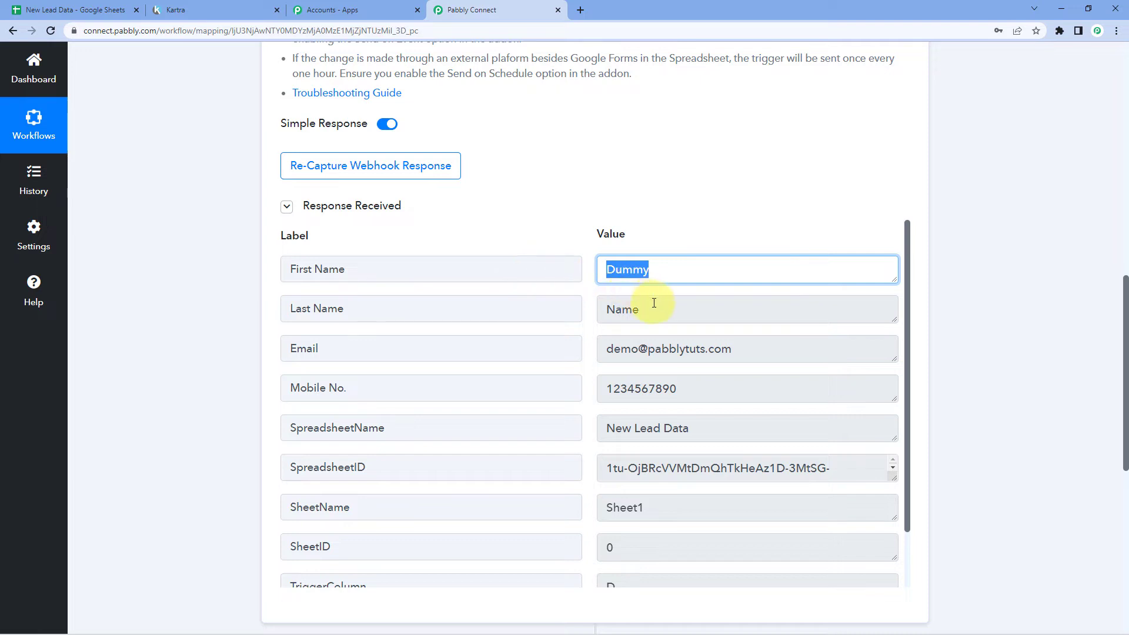
double_click(626, 310)
drag(775, 359, 585, 353)
drag(708, 388, 585, 388)
click(590, 333)
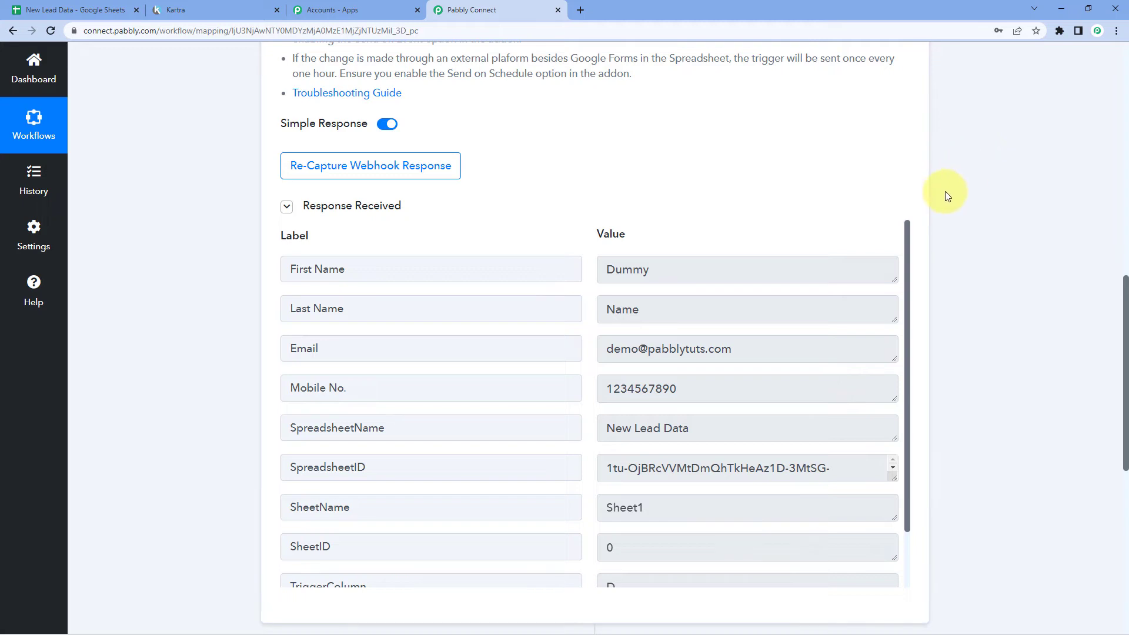
scroll(944, 192, down, 8)
Set the action step to Kartra with the Create Lead event and start connecting an account
click(527, 235)
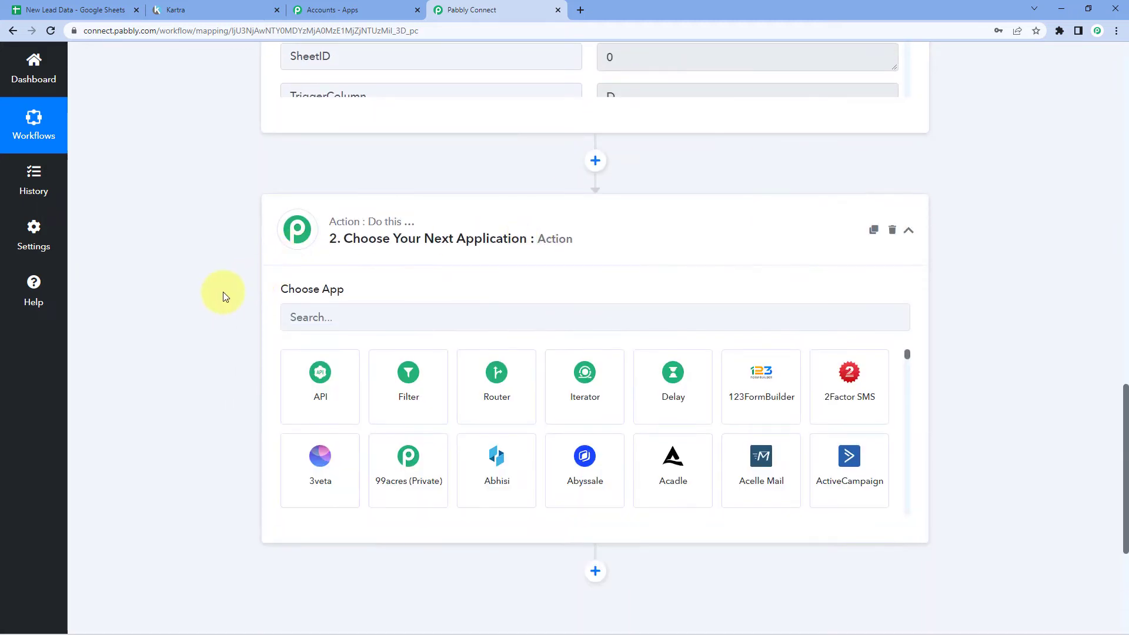
scroll(222, 296, down, 1)
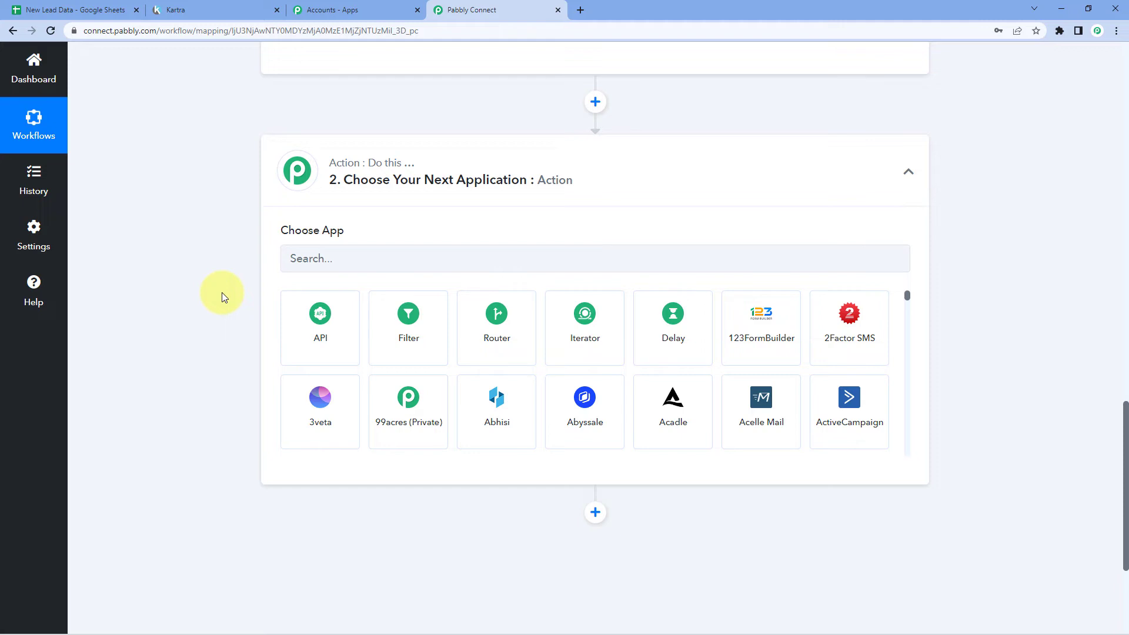
click(329, 254)
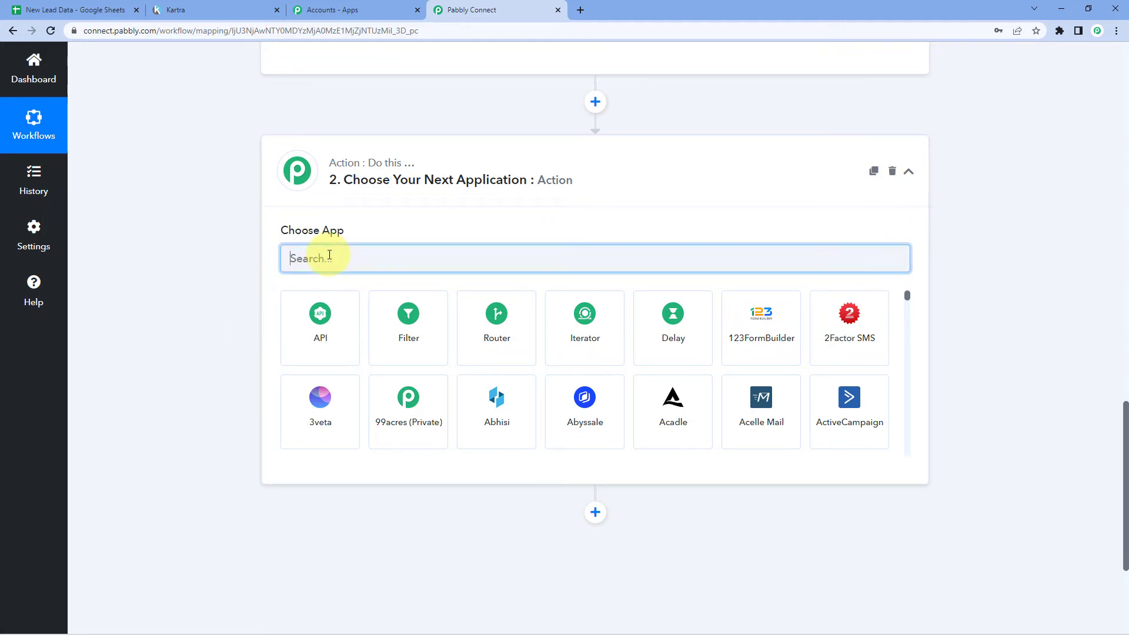
text(Kar)
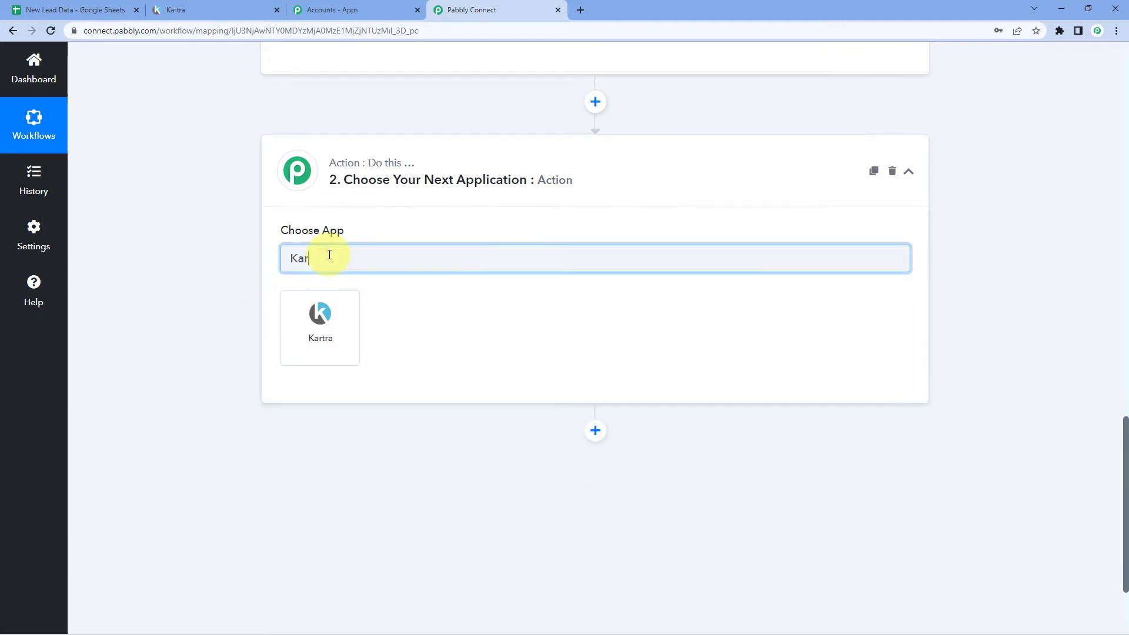
click(340, 302)
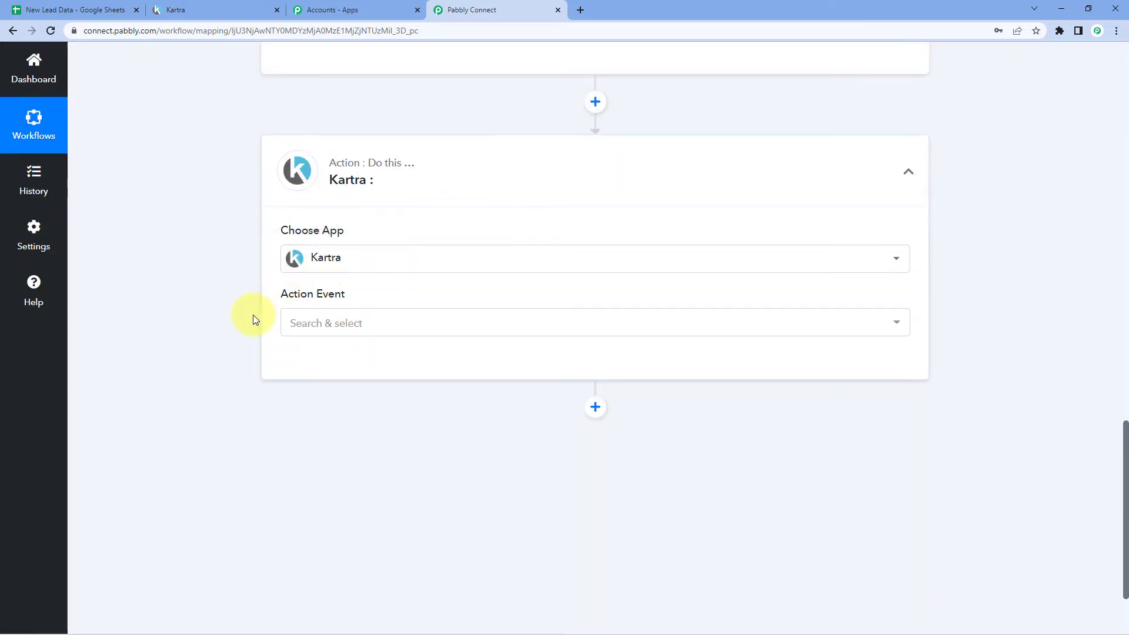
click(381, 322)
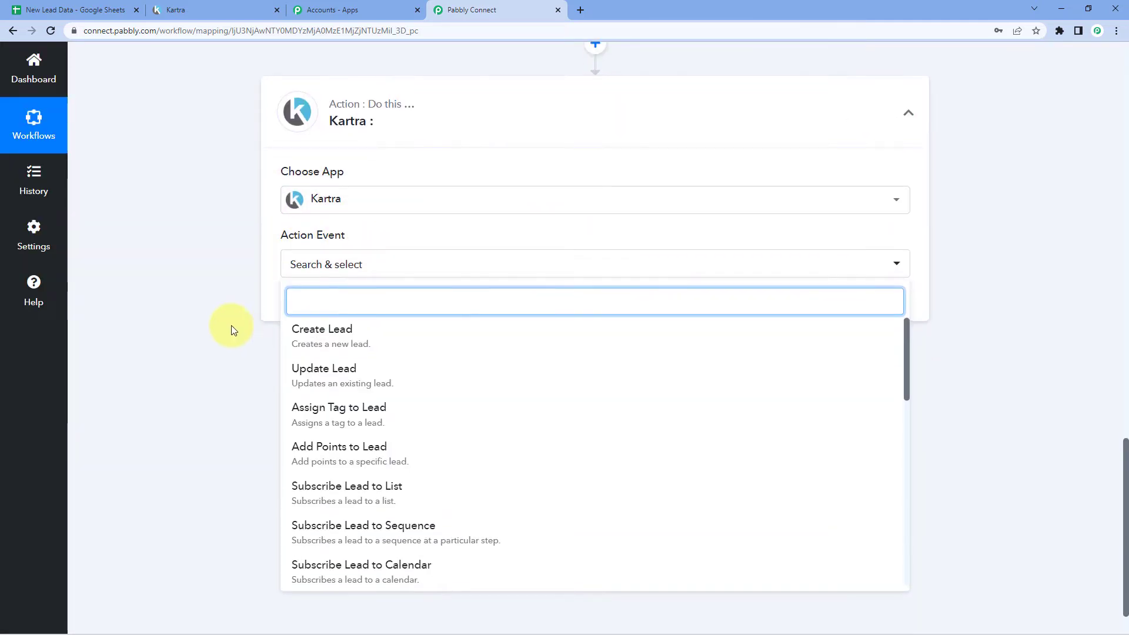
click(369, 340)
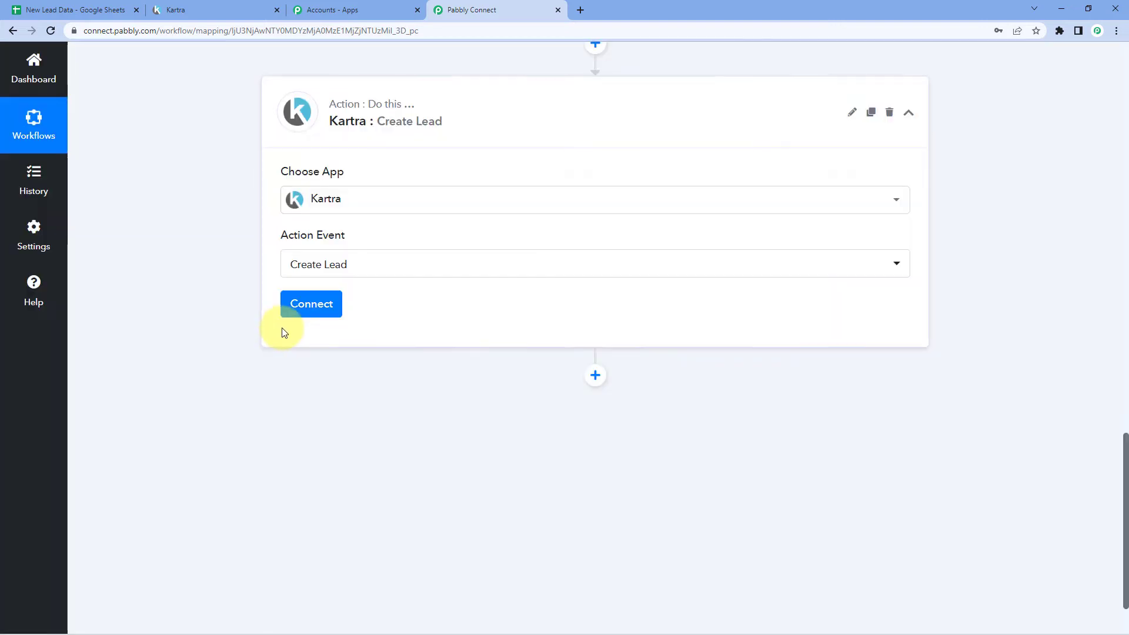
click(316, 310)
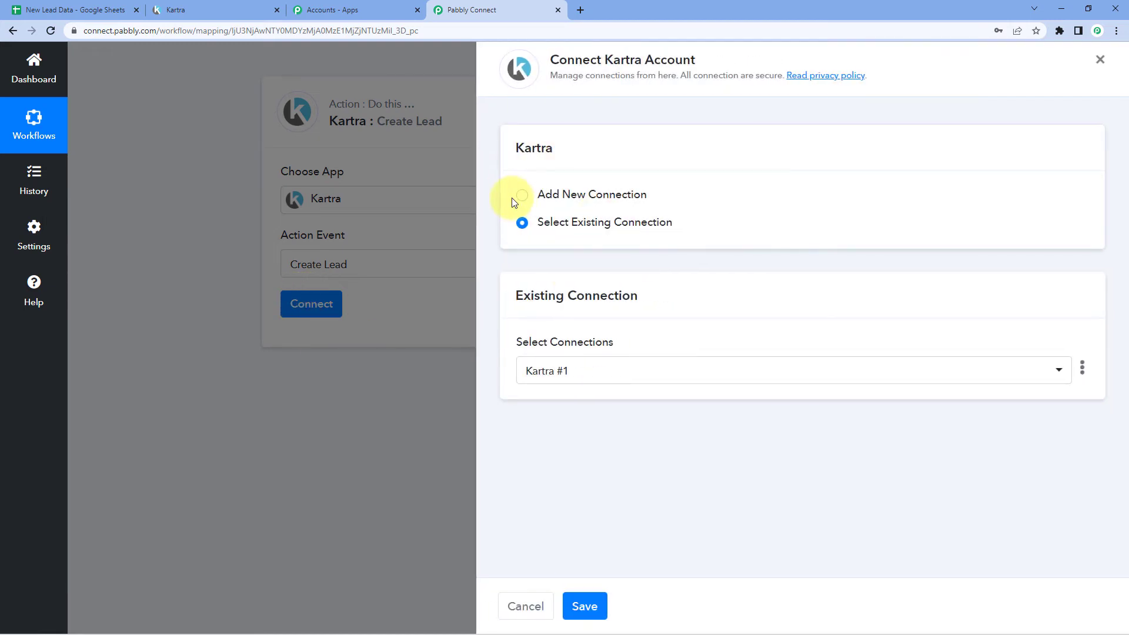
Start a new Kartra connection (Kartra #2), then bring up the Kartra dashboard
click(515, 199)
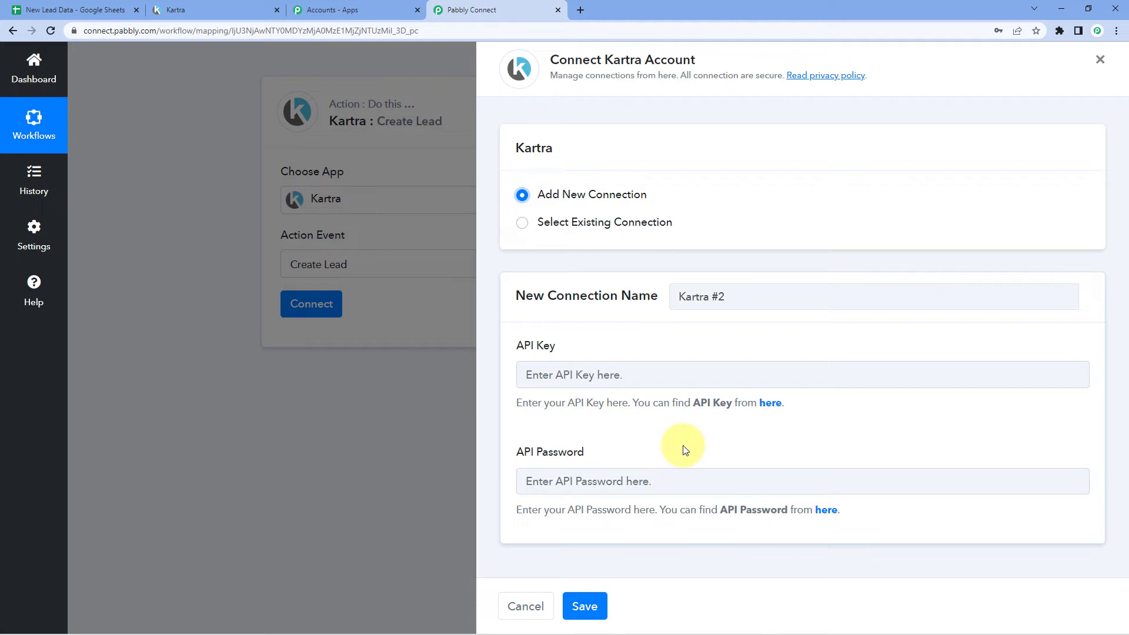
click(183, 6)
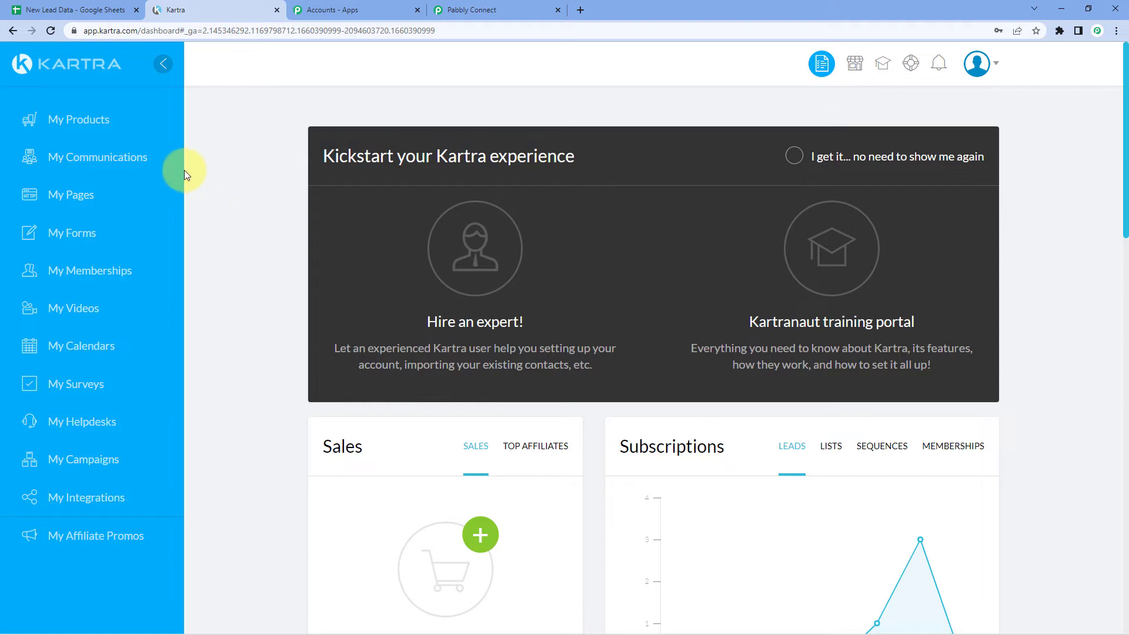
Open Kartra's My API page under My Integrations
click(100, 501)
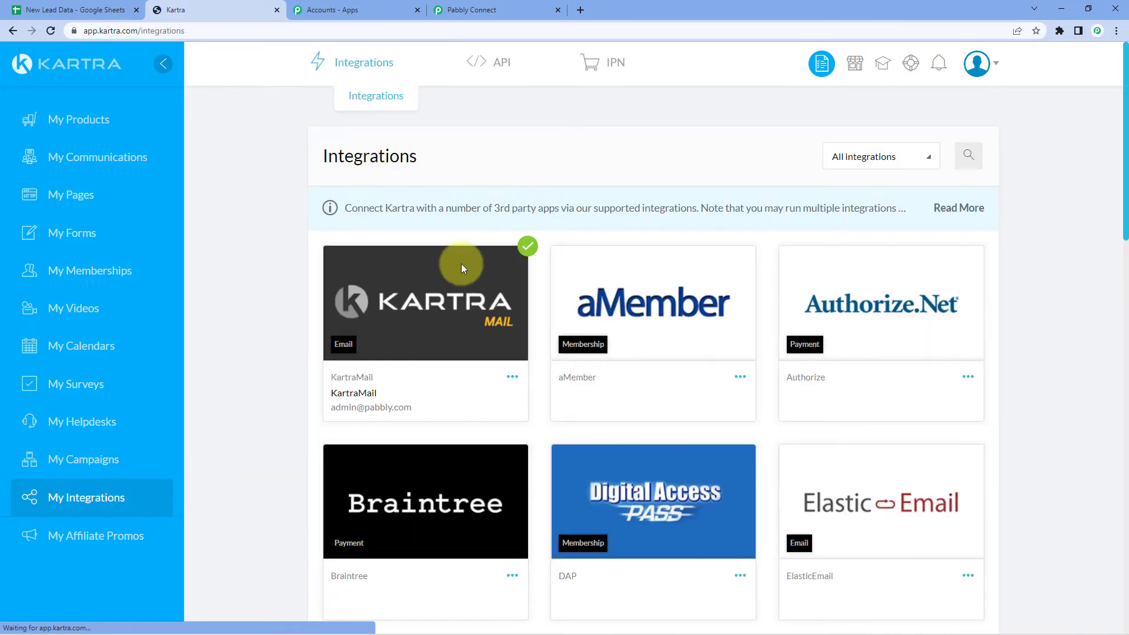
mouse_move(482, 70)
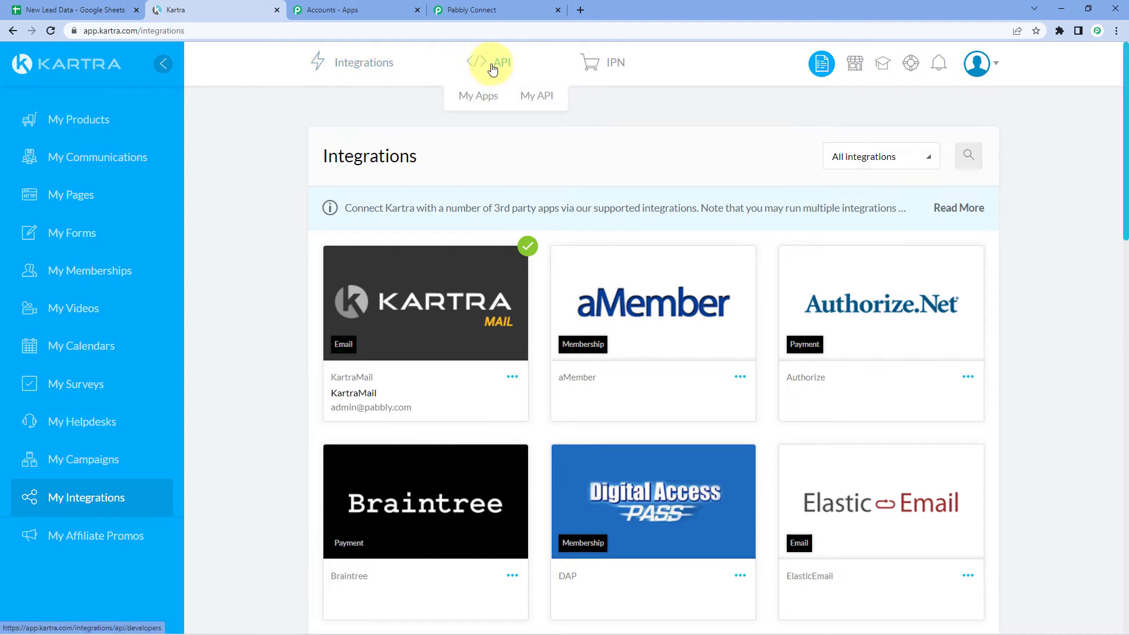
click(537, 100)
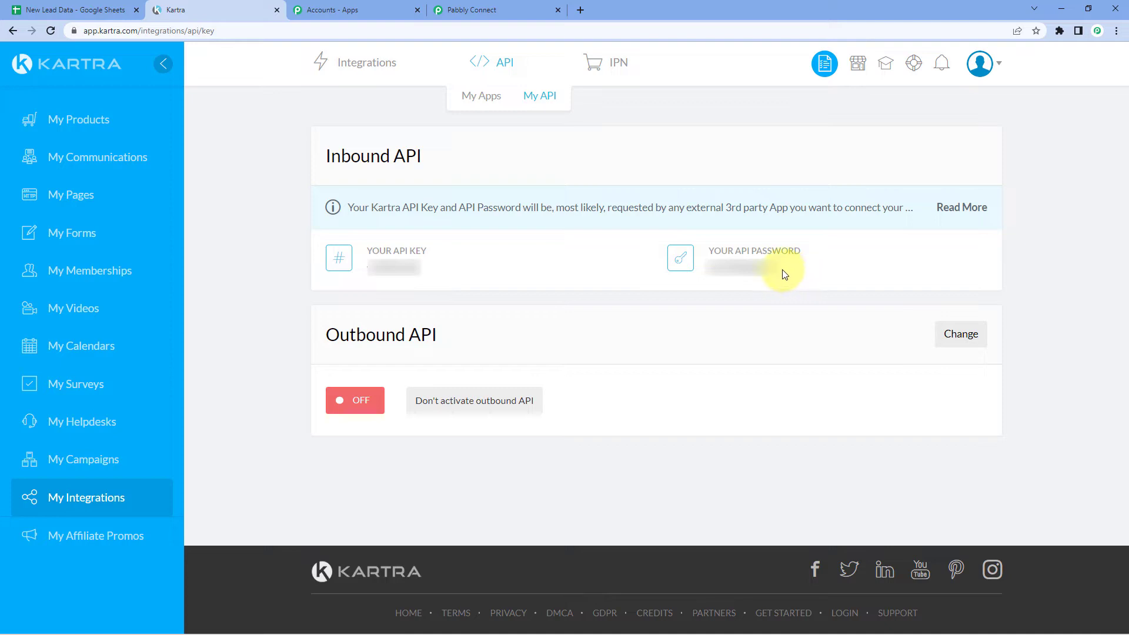
Copy the inbound API key and get ready to paste it into Pabbly's API Key field
double_click(742, 268)
double_click(376, 268)
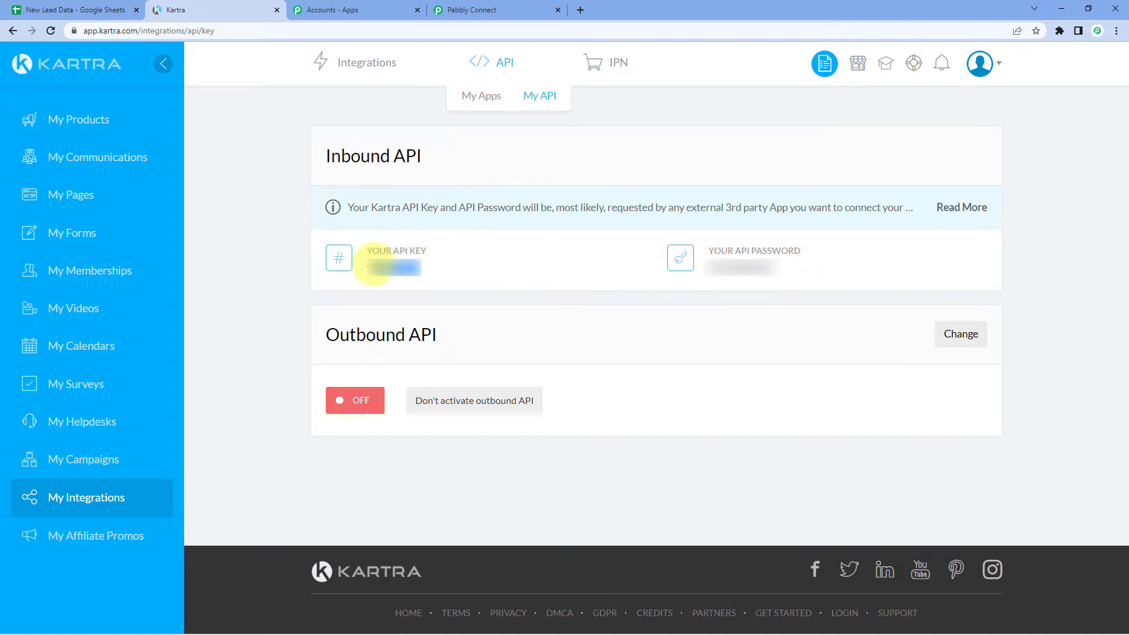
right_click(383, 276)
click(412, 289)
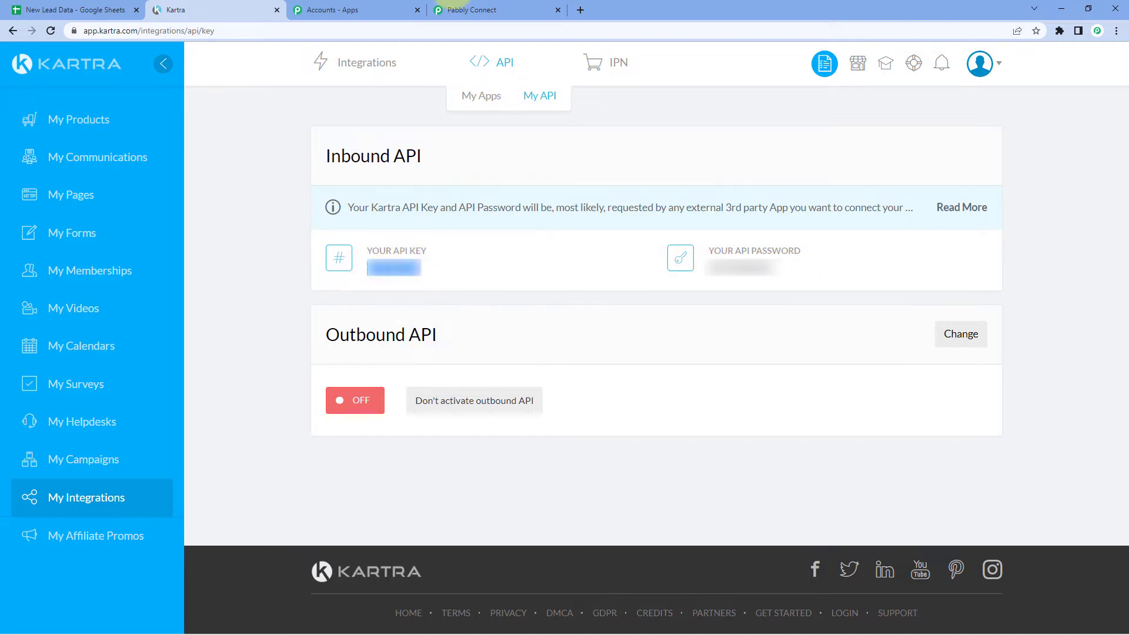
click(536, 5)
click(529, 374)
right_click(542, 372)
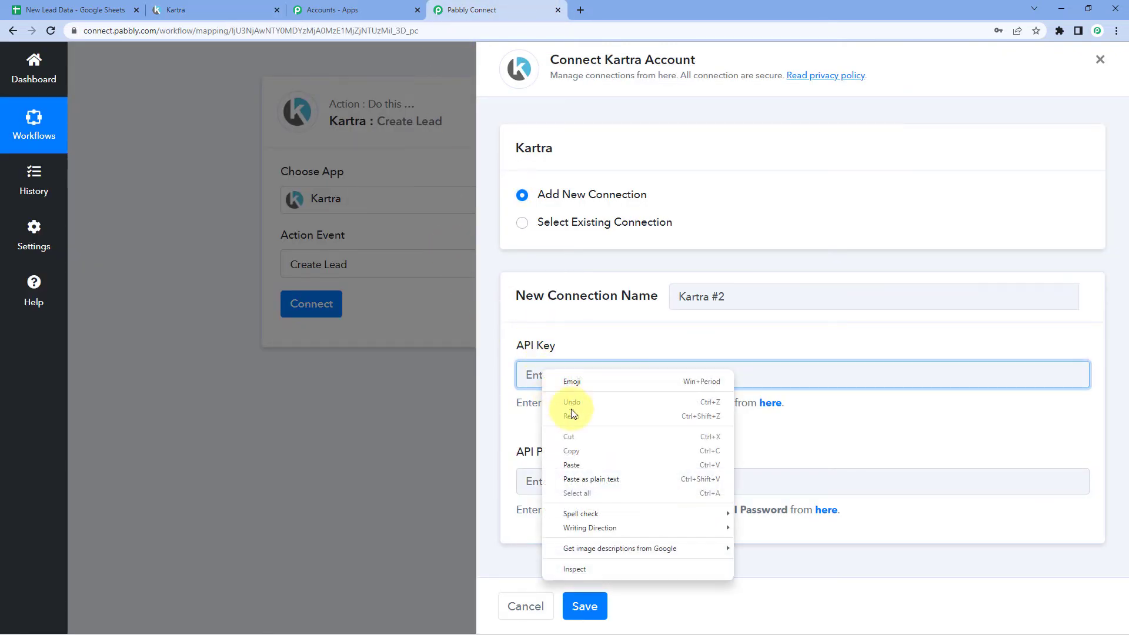
Paste the API key, then copy the API password from Kartra's My API page
click(572, 465)
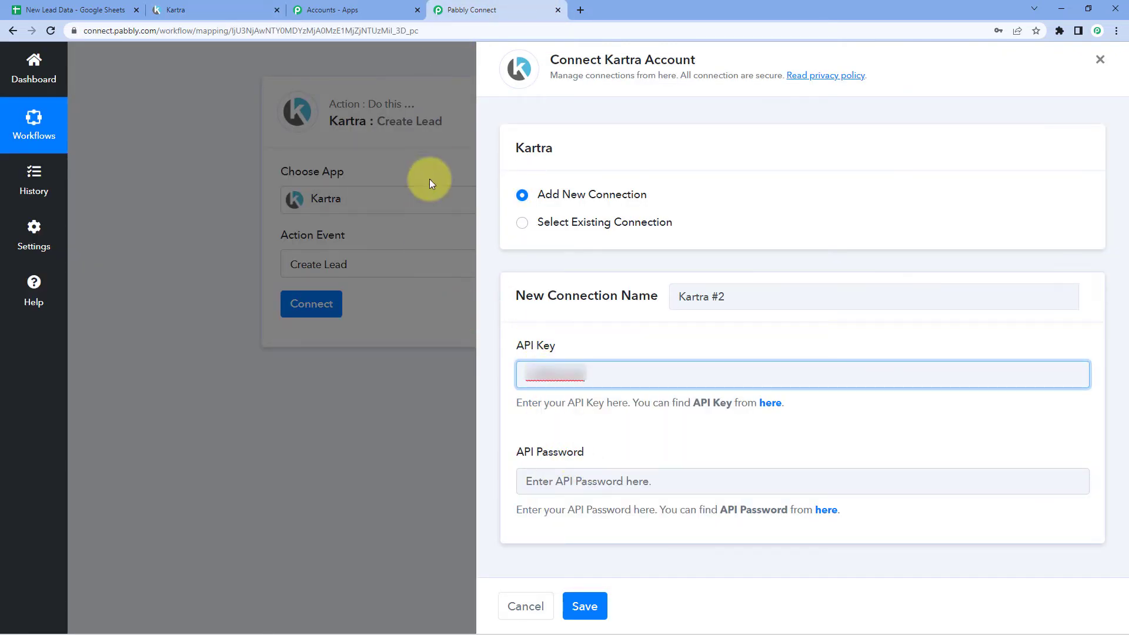
click(245, 10)
drag(784, 268, 710, 267)
right_click(713, 271)
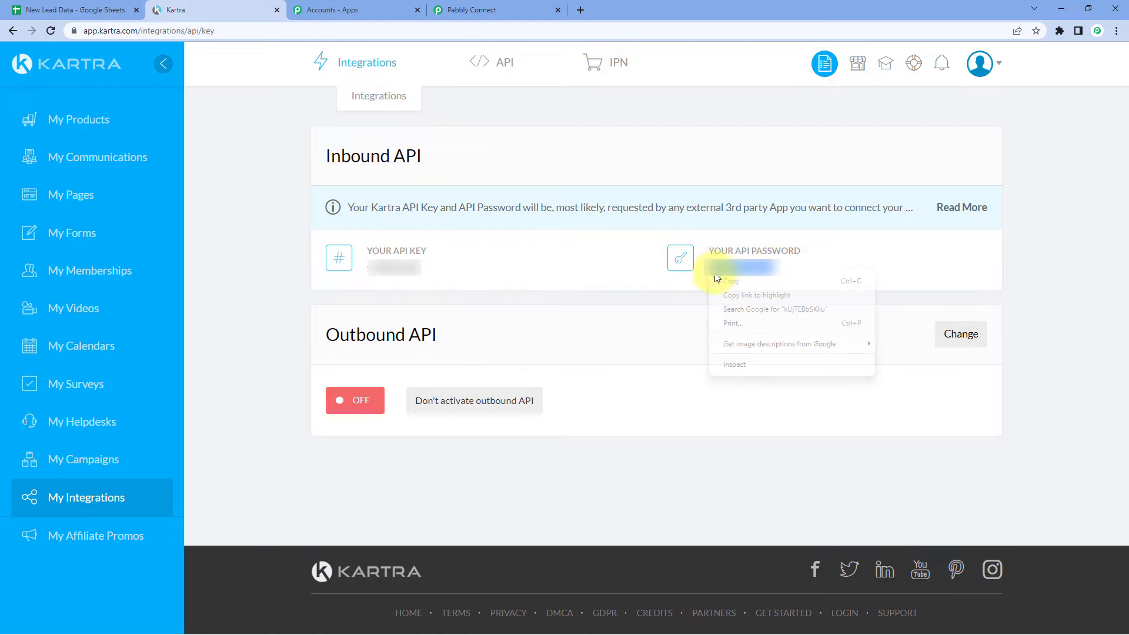
click(729, 282)
Paste the API password into the connection form and save the Kartra #2 connection
click(529, 8)
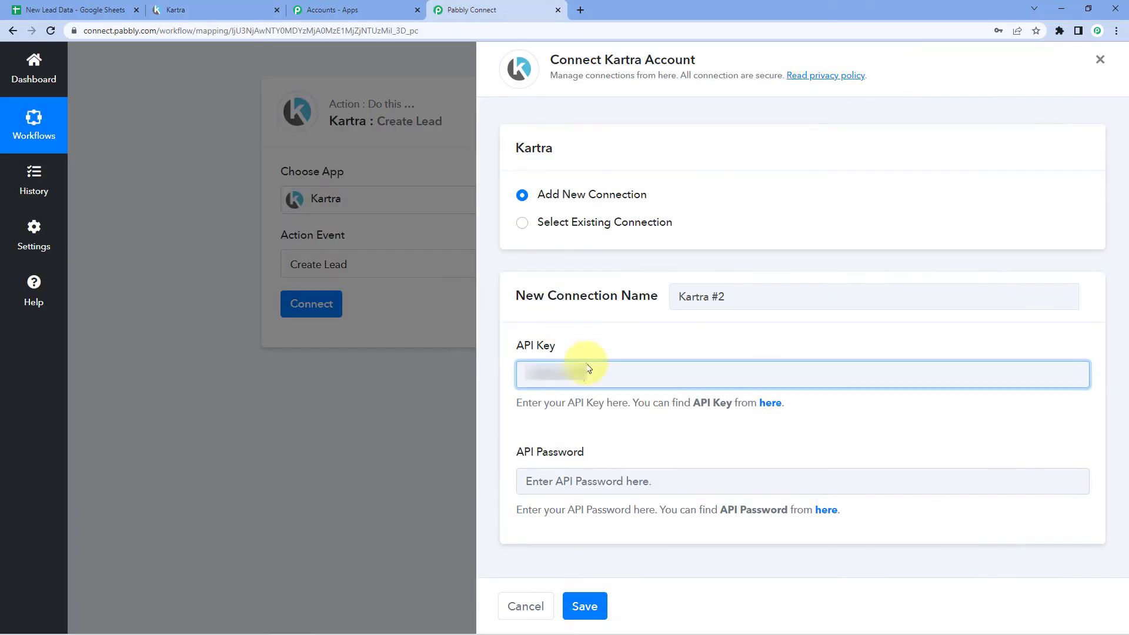
click(544, 485)
right_click(545, 488)
click(577, 370)
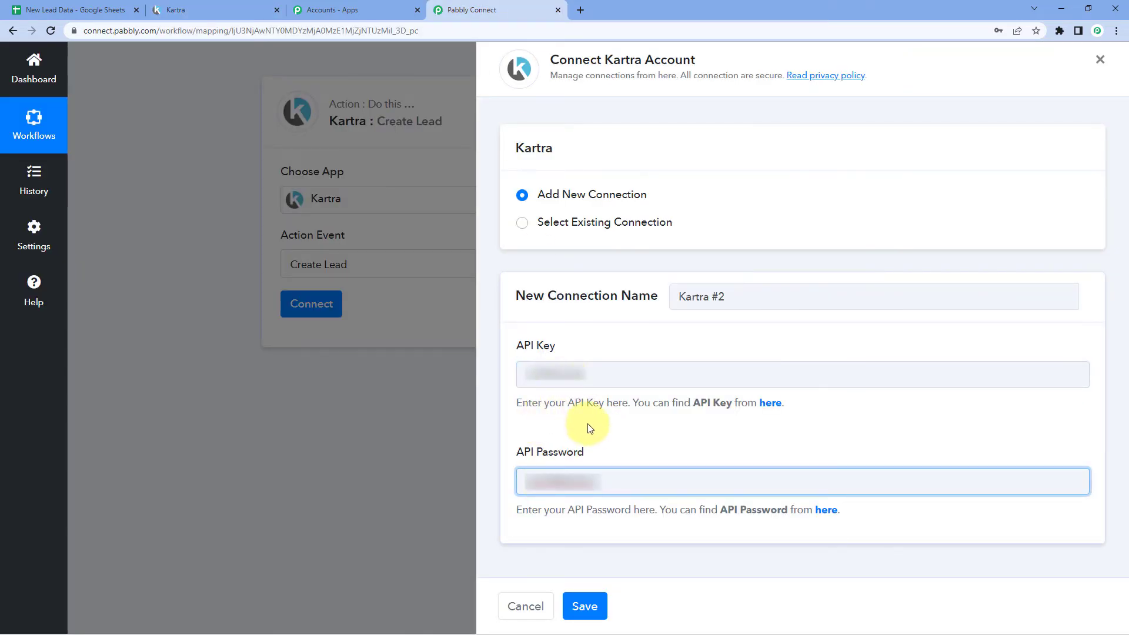
click(584, 606)
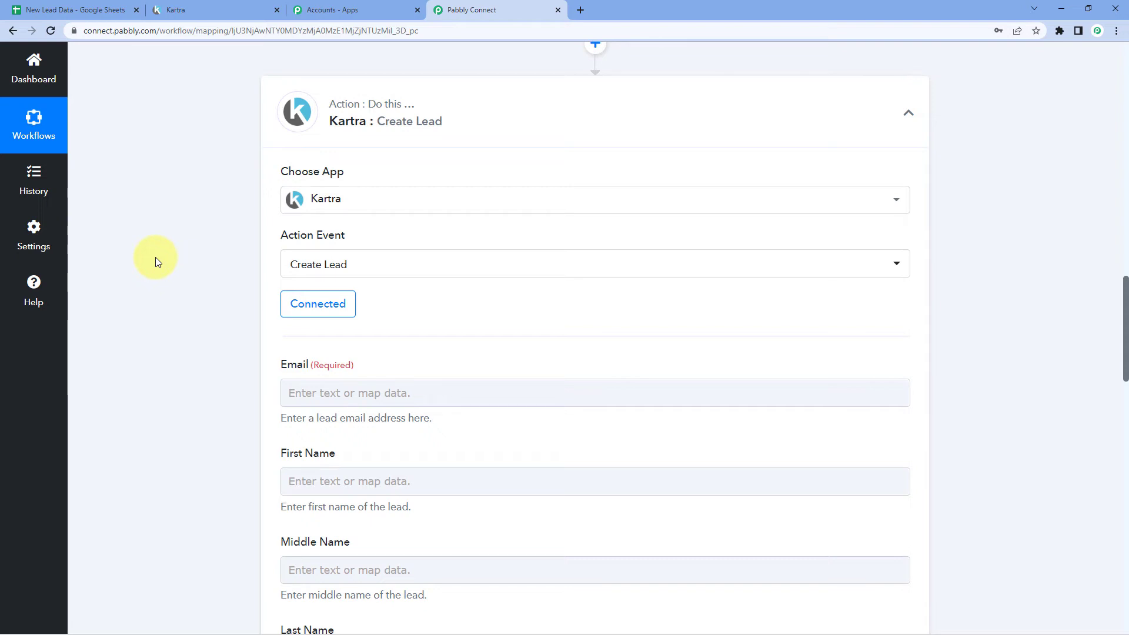
Compare the spreadsheet's lead data with the sample email in the received response
scroll(155, 256, down, 3)
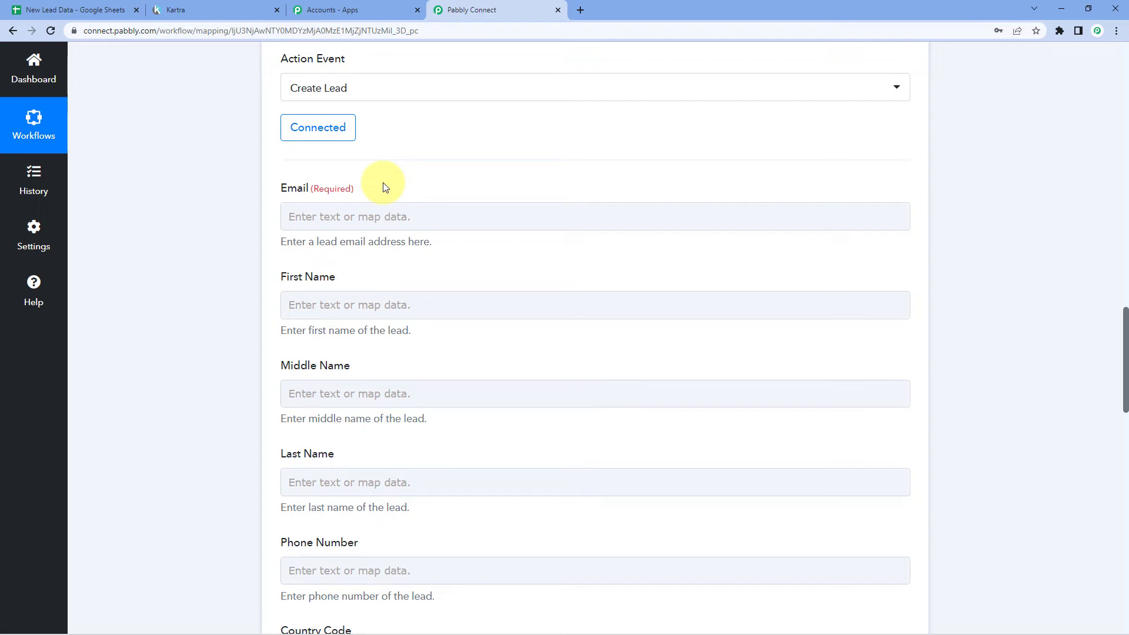
click(36, 10)
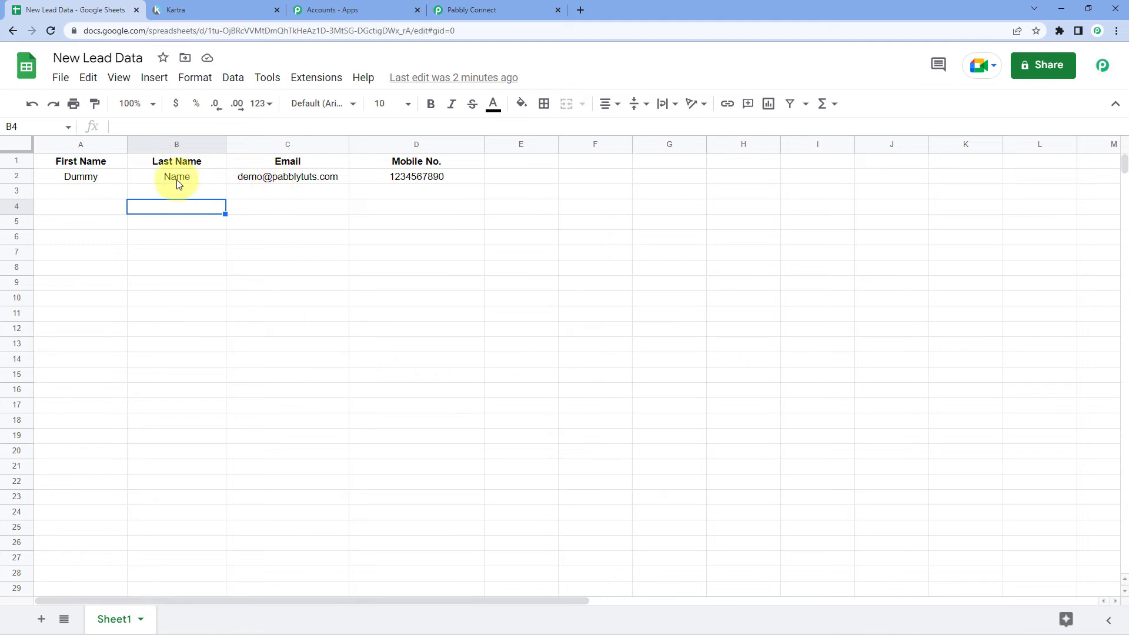
click(492, 10)
scroll(607, 265, up, 9)
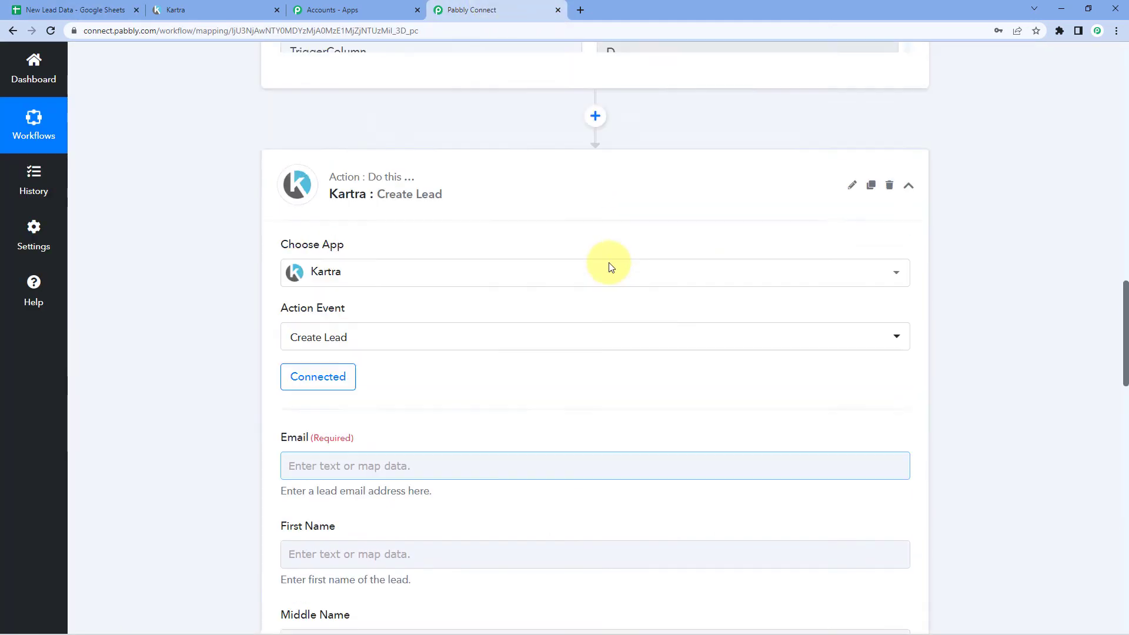
scroll(594, 286, up, 4)
drag(739, 330, 559, 307)
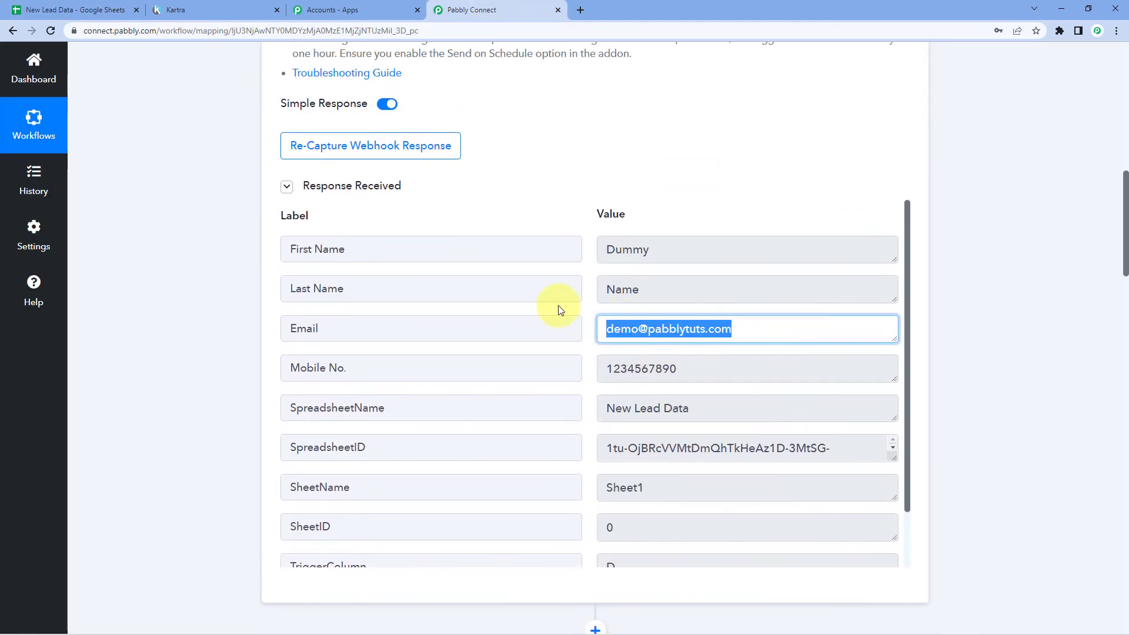
click(584, 320)
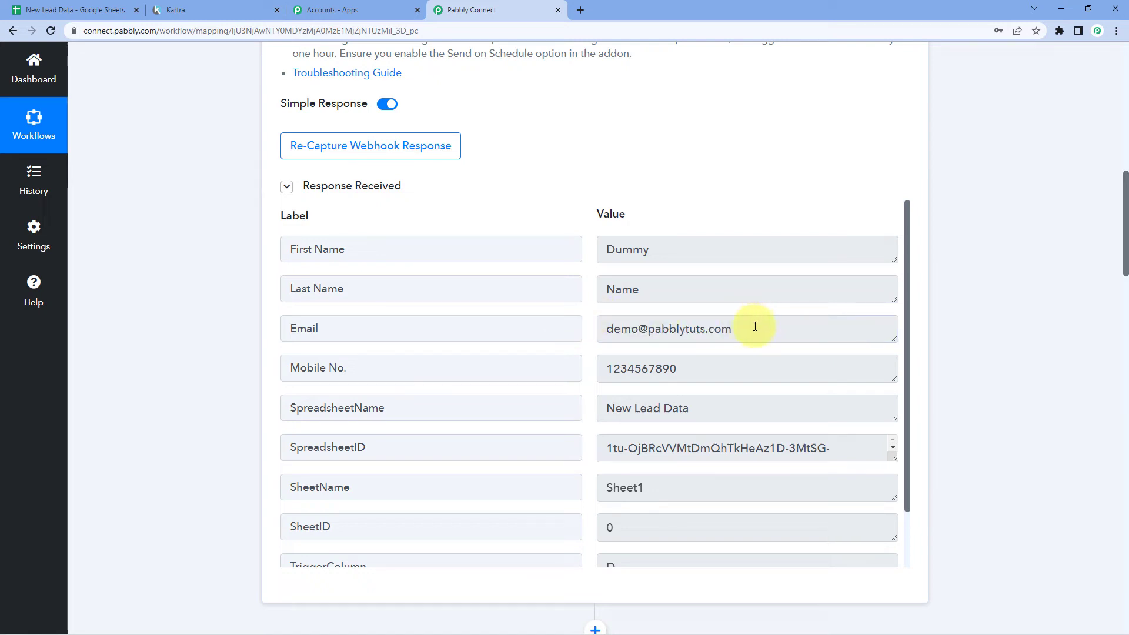
drag(753, 328, 586, 333)
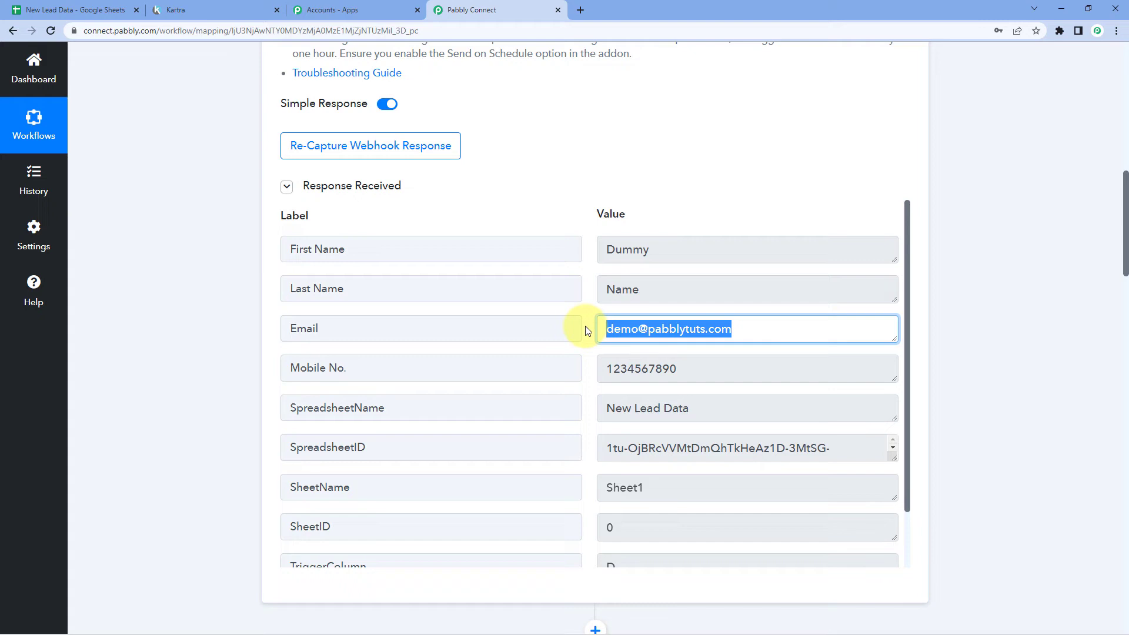
Move down to the Create Lead action and open the Email field's data choices
scroll(584, 329, down, 1)
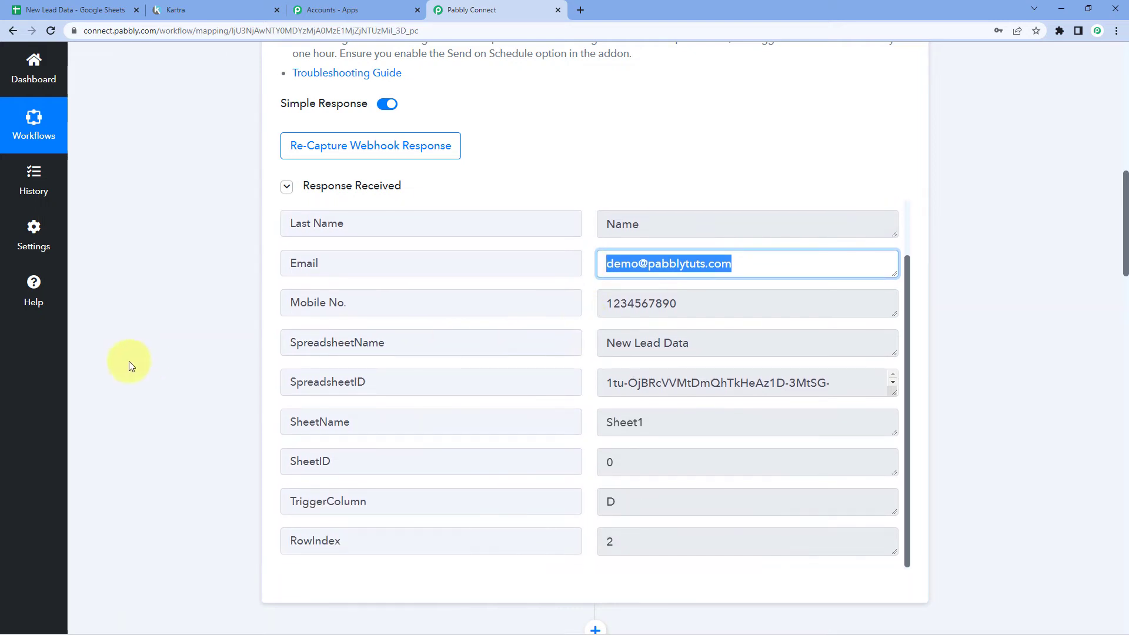
scroll(230, 362, down, 8)
scroll(231, 362, down, 6)
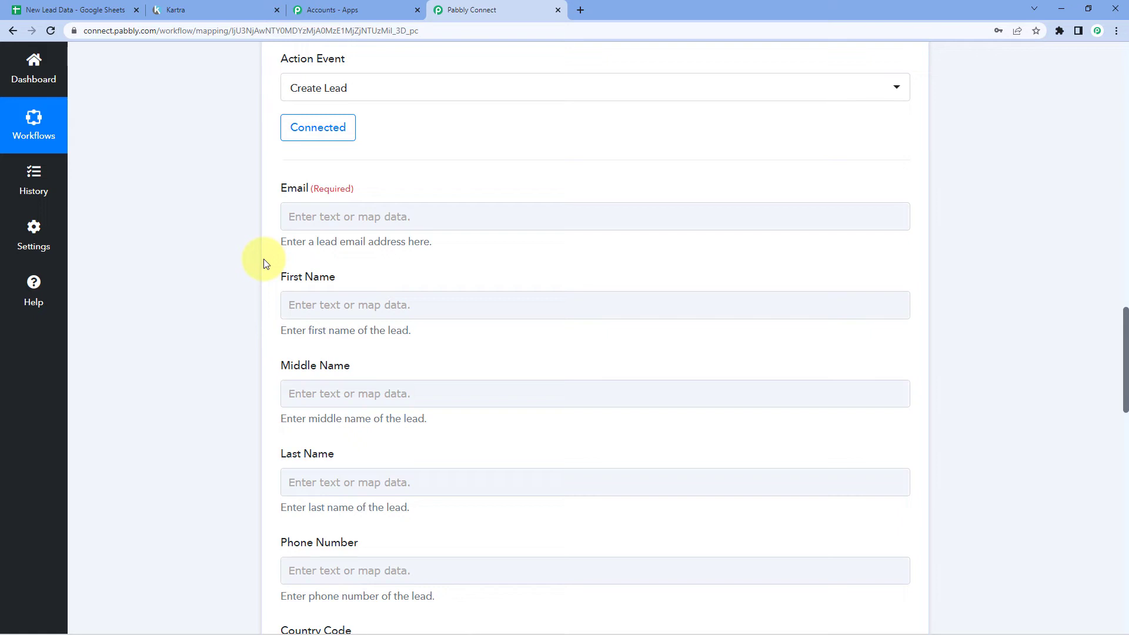
click(290, 216)
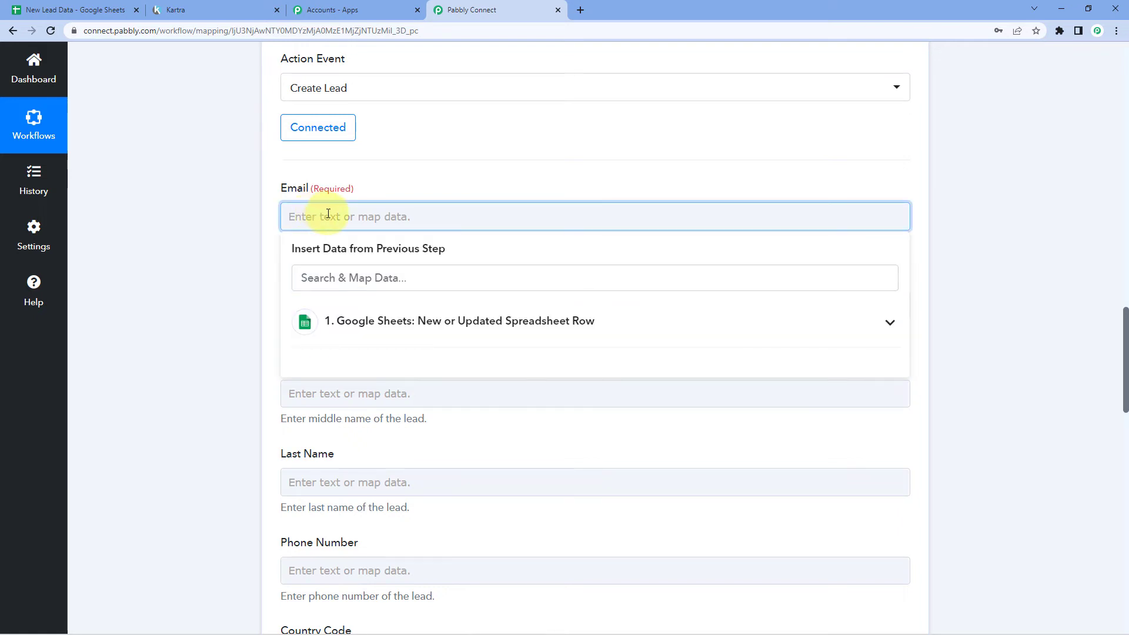
Map the sheet row's Email value into the Kartra Email field
click(373, 325)
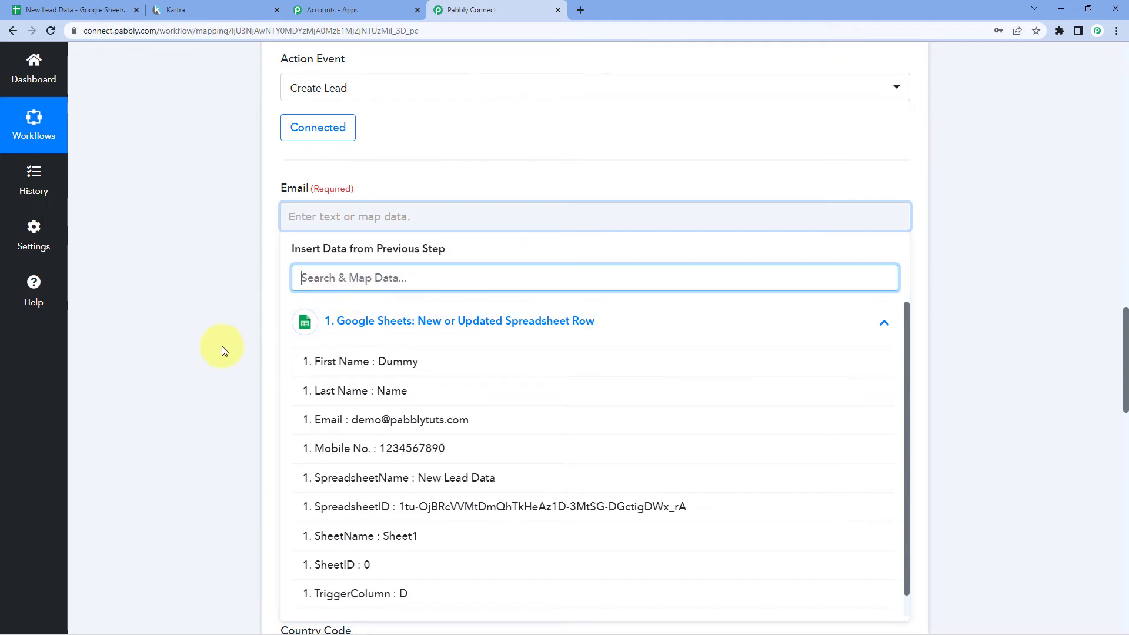
scroll(219, 350, down, 2)
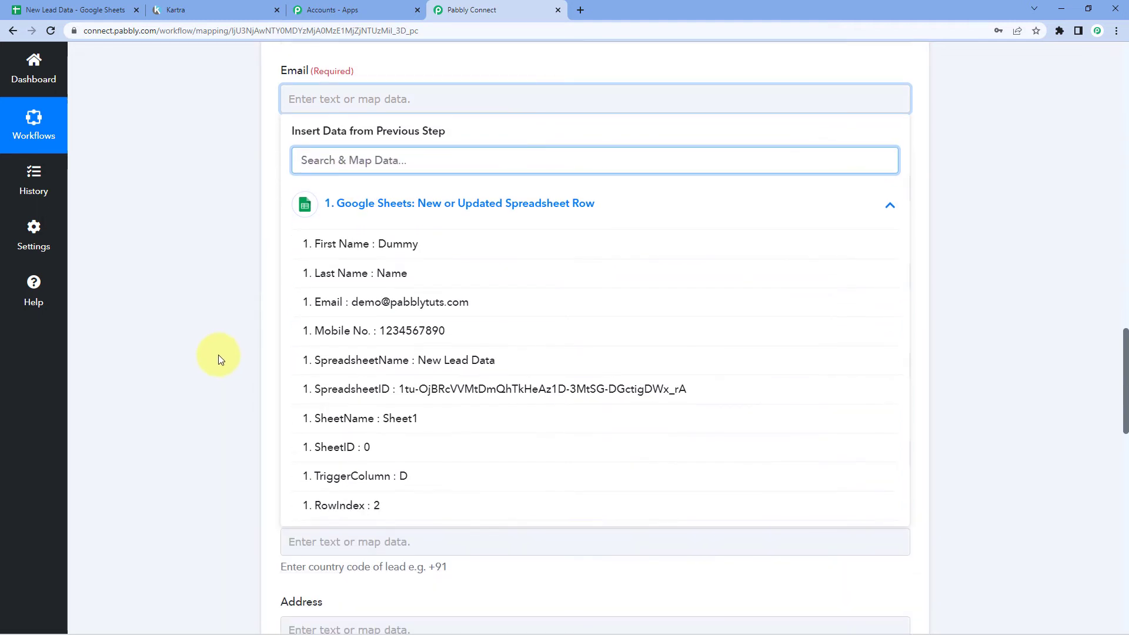
click(373, 302)
click(211, 252)
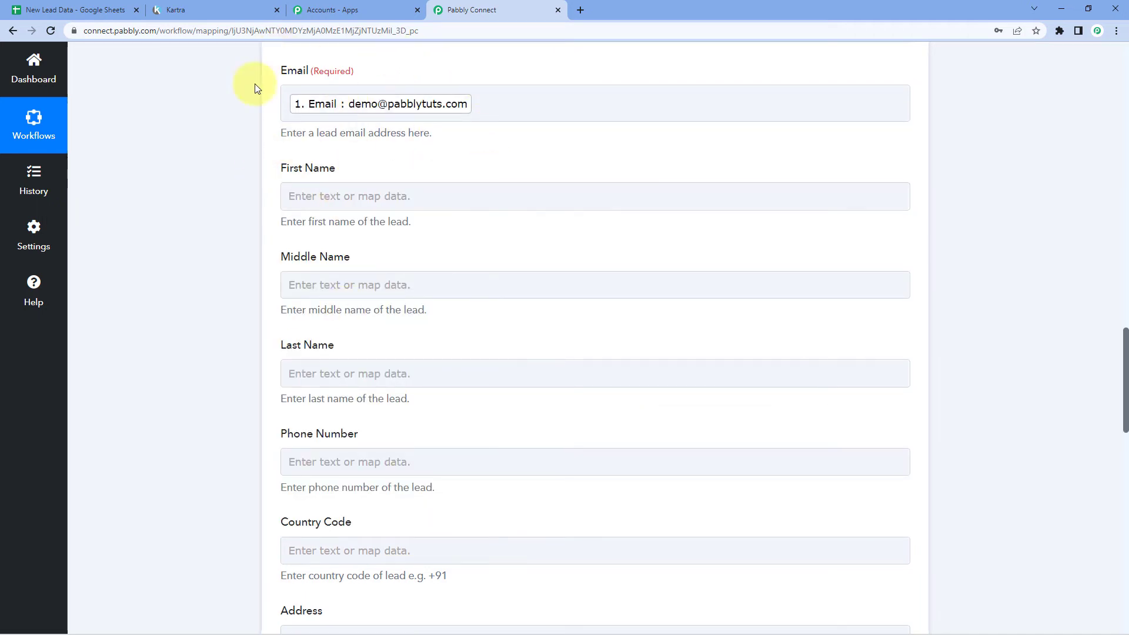
Check the sample row values, then map the sheet's First Name into First Name
click(318, 197)
scroll(479, 182, up, 10)
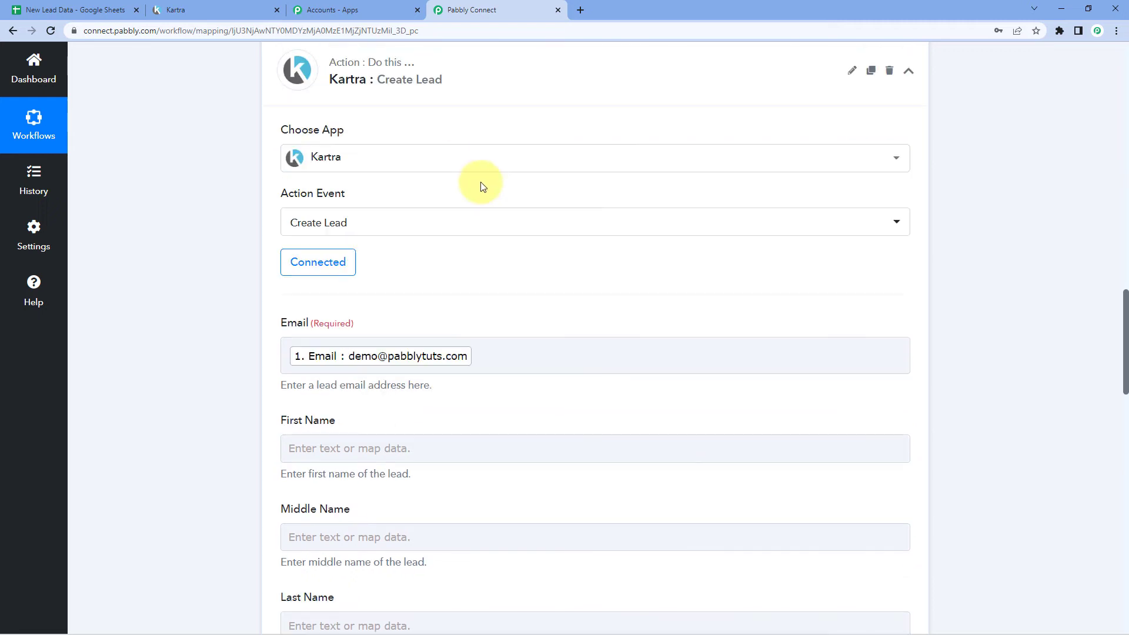
scroll(675, 165, up, 1)
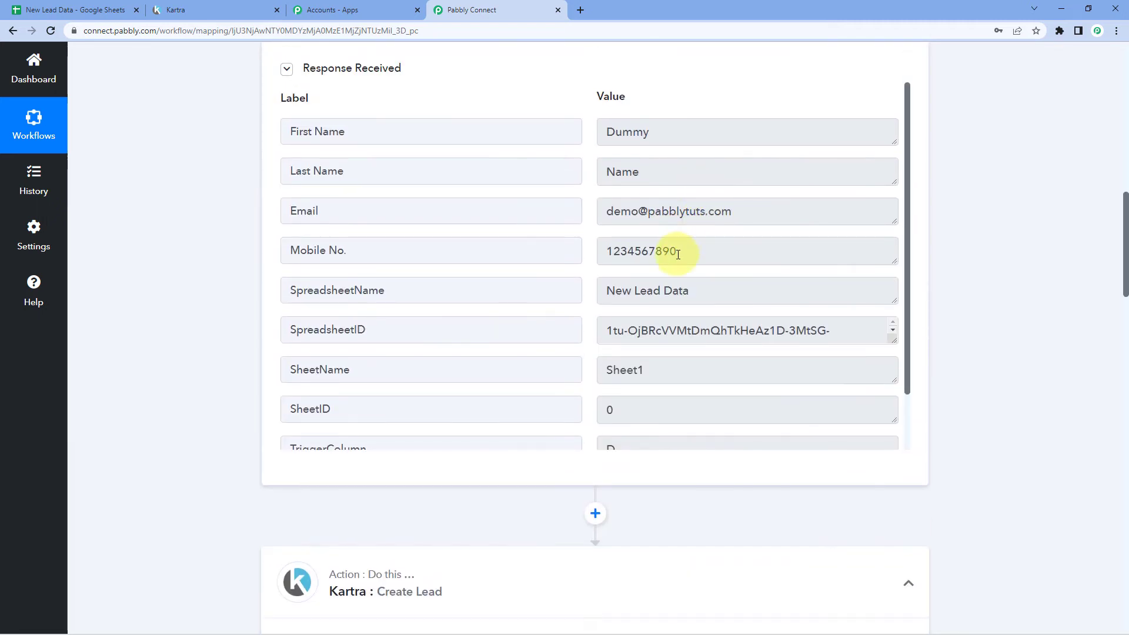
click(643, 252)
click(600, 135)
click(612, 172)
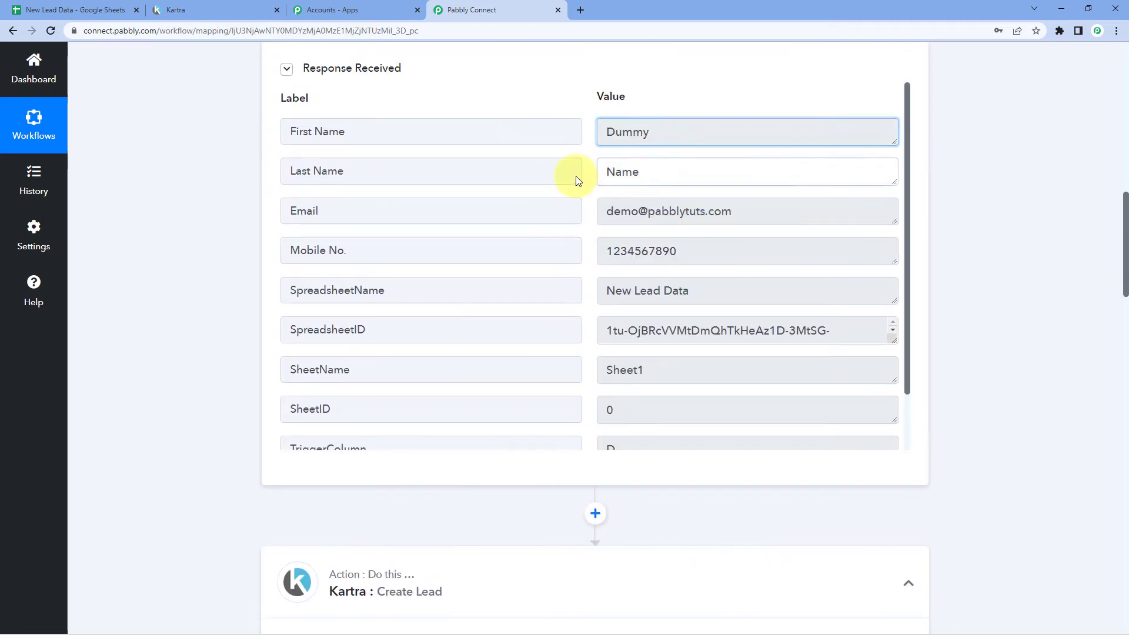
scroll(198, 281, down, 10)
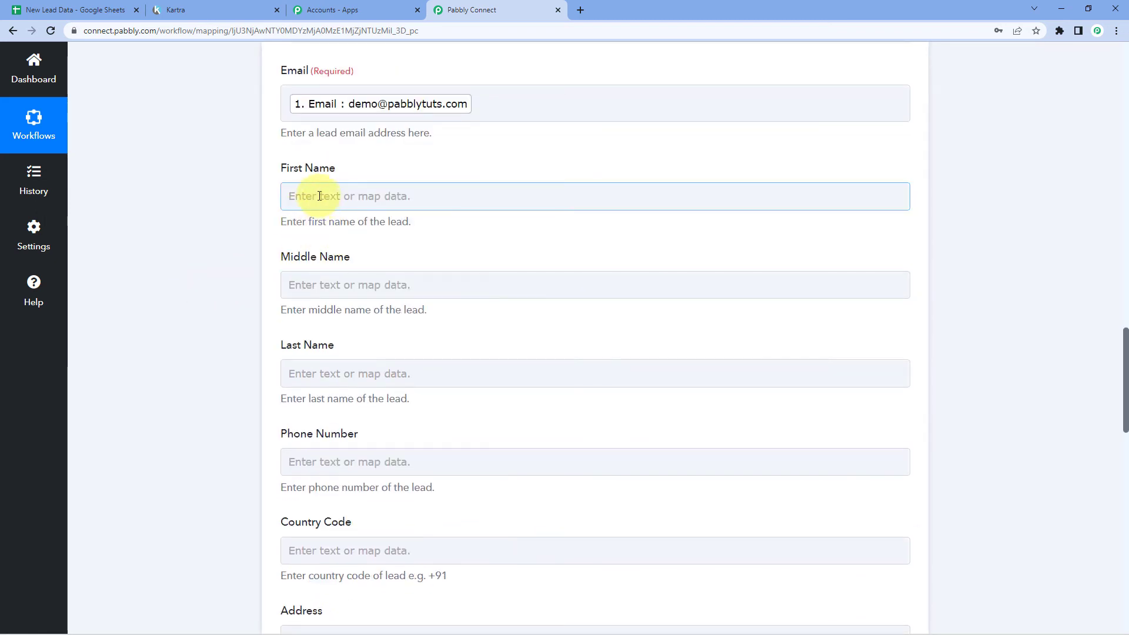
click(296, 196)
click(360, 303)
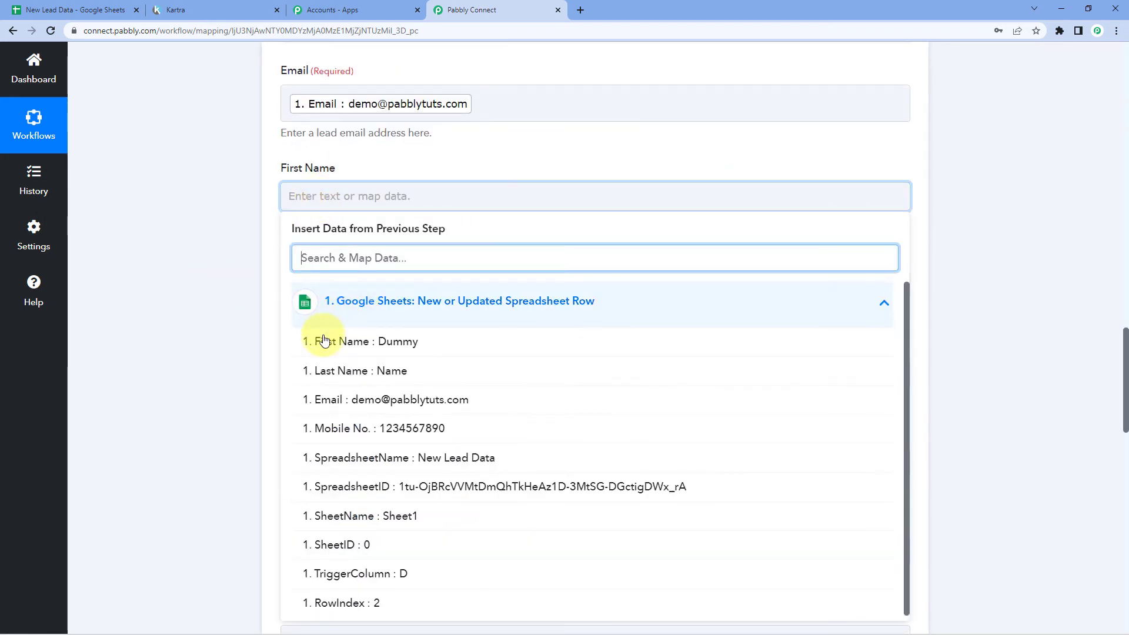
click(369, 347)
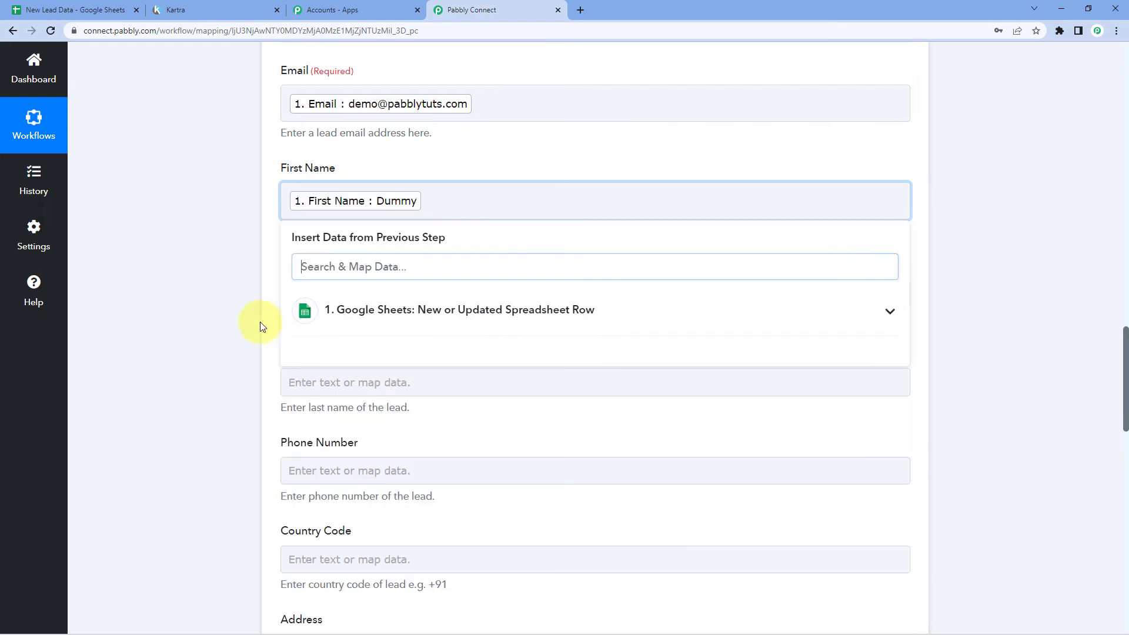
click(227, 283)
Map the sheet's Last Name into the Last Name field
scroll(227, 285, down, 2)
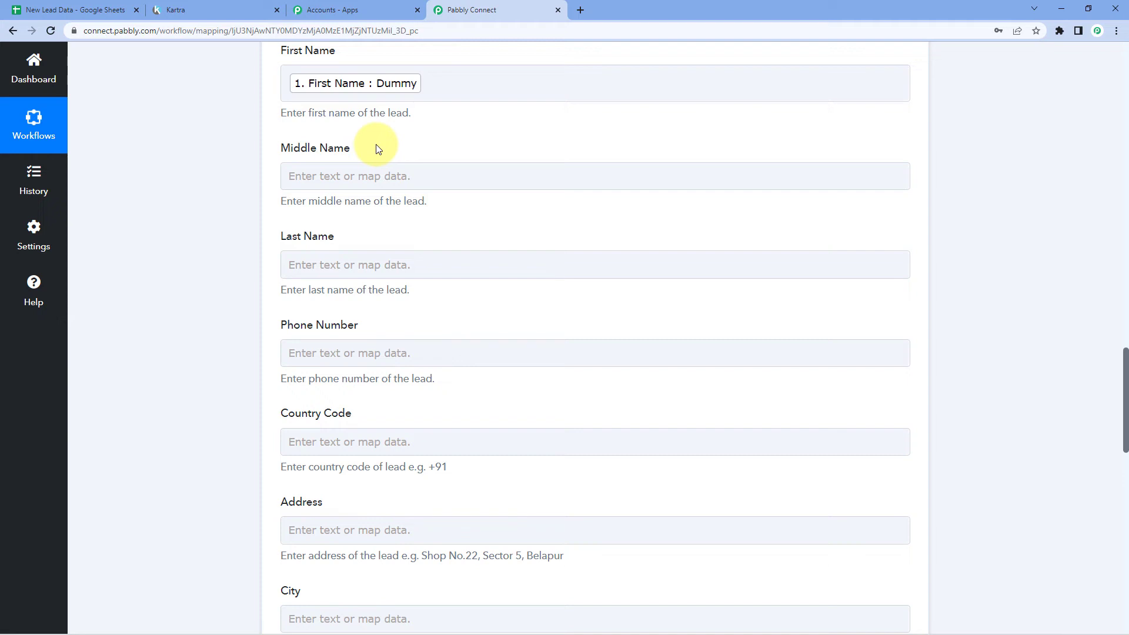
click(325, 268)
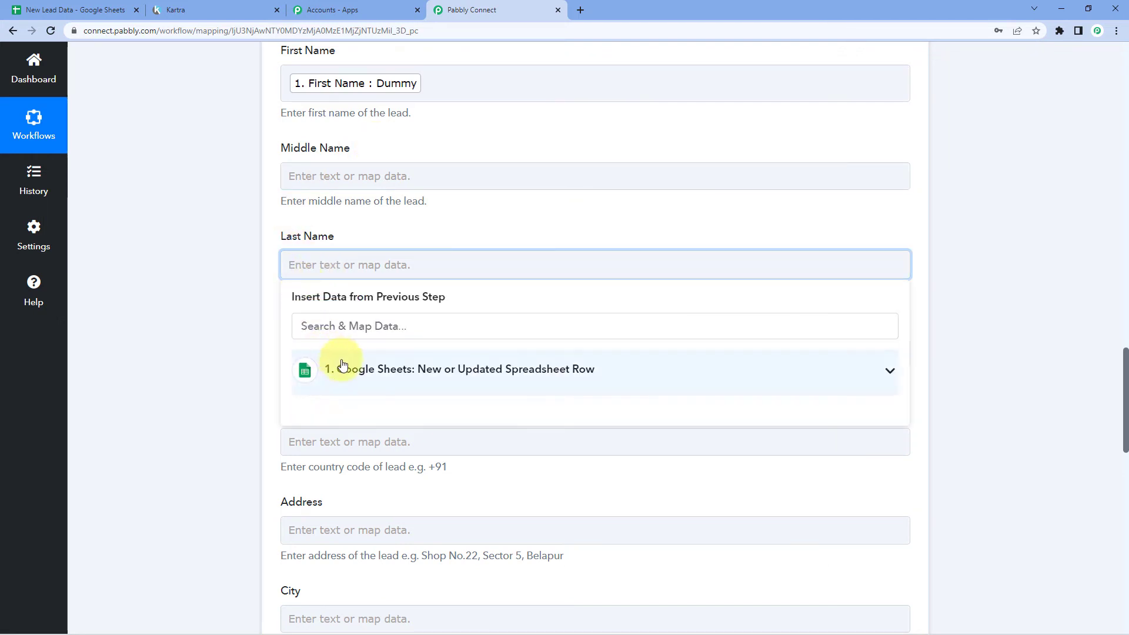
click(353, 371)
click(363, 441)
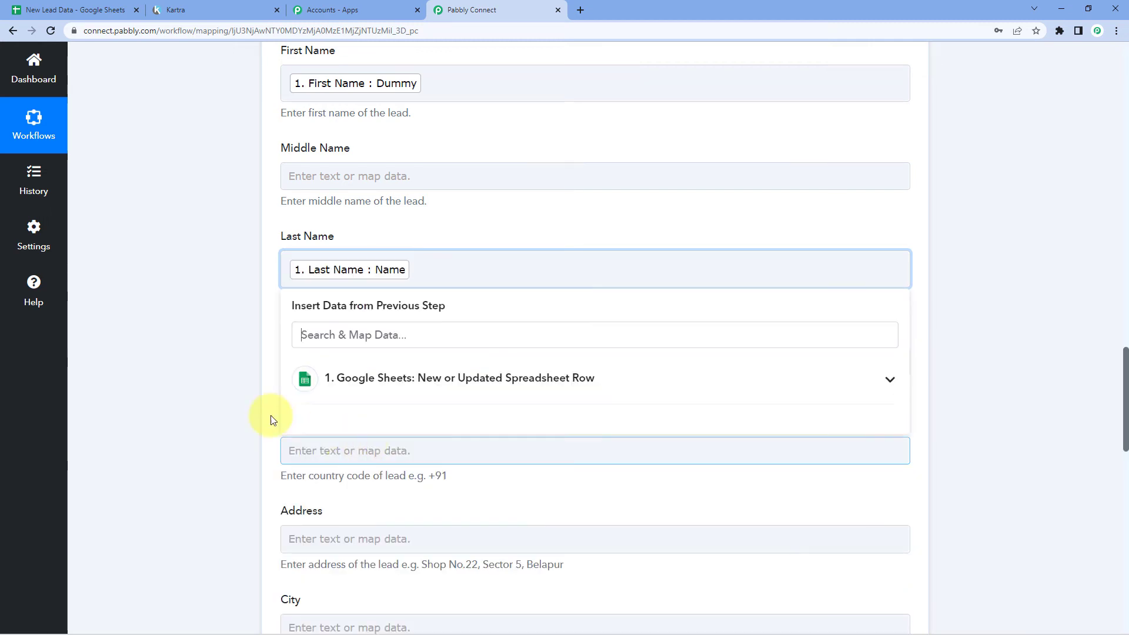
click(221, 373)
Map the sheet's Mobile No. into the Phone Number field
scroll(230, 372, down, 2)
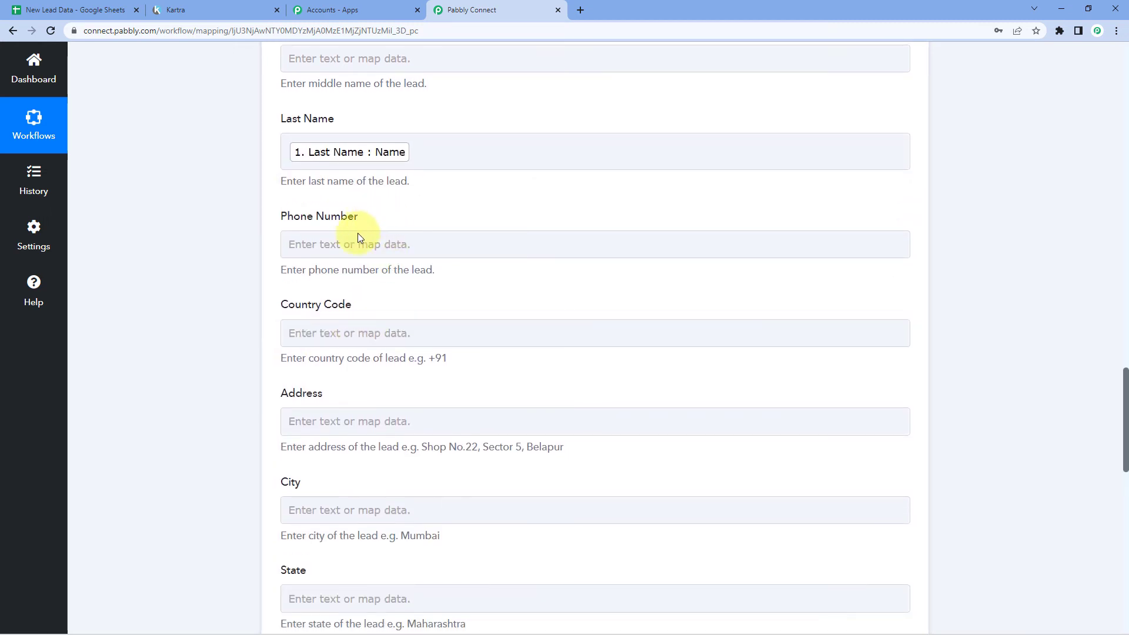
click(350, 247)
click(353, 368)
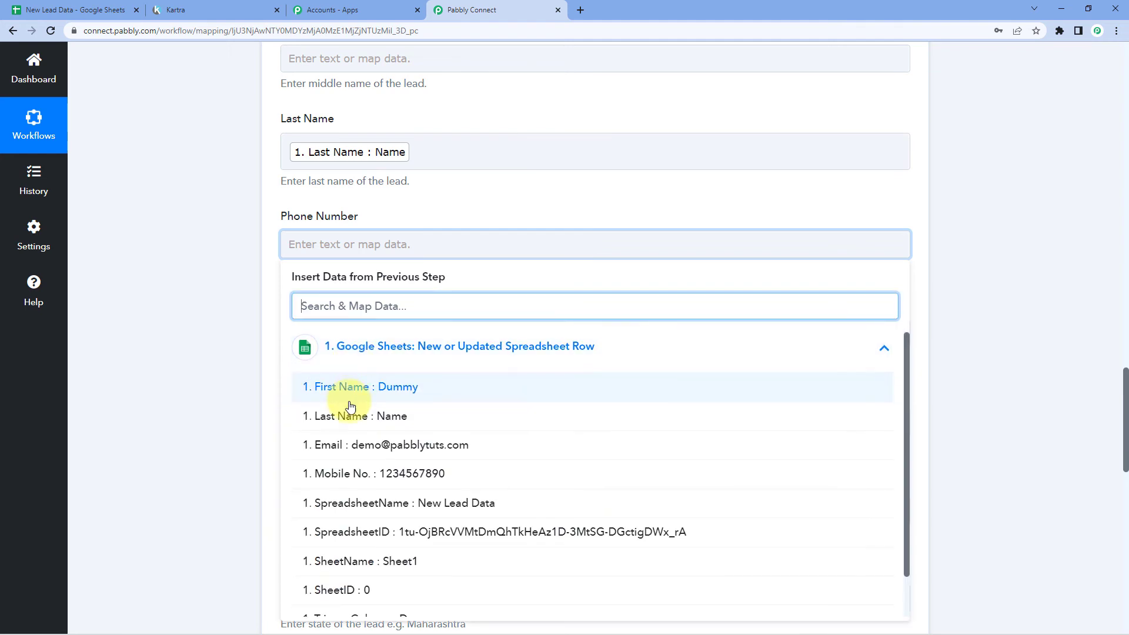
scroll(349, 412, down, 1)
click(350, 428)
click(235, 315)
scroll(235, 294, up, 4)
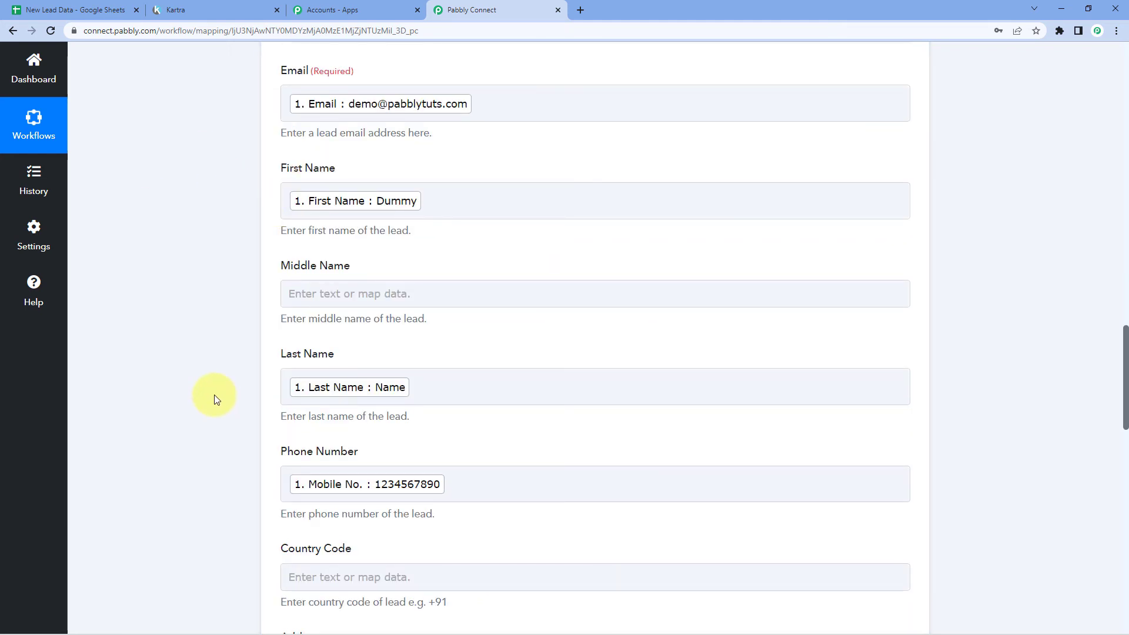
scroll(216, 376, down, 7)
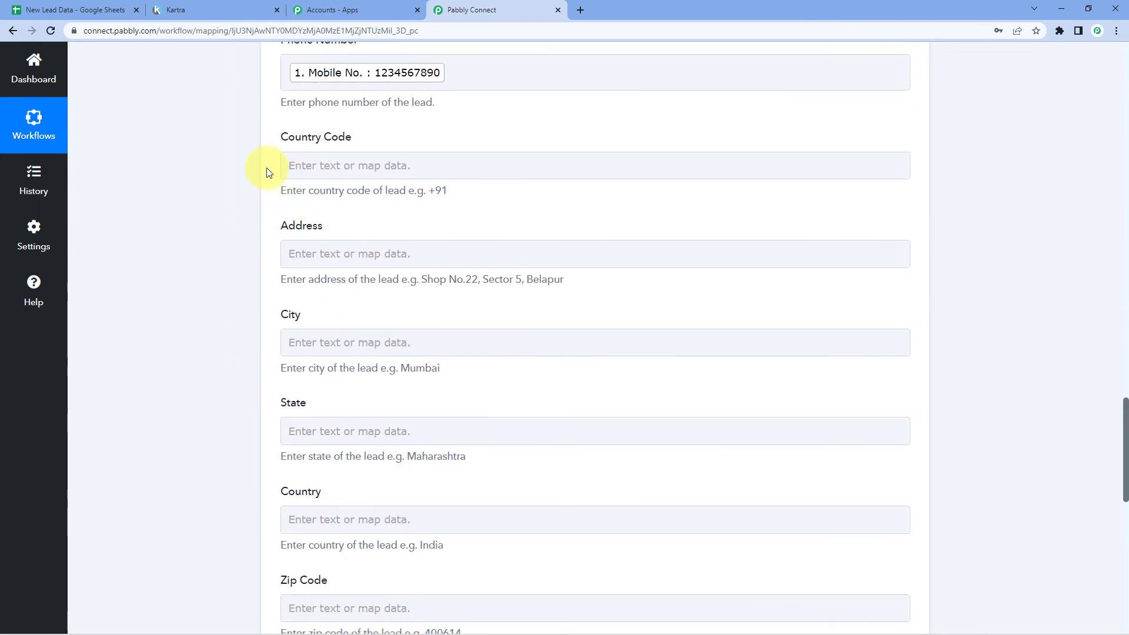
scroll(262, 291, down, 5)
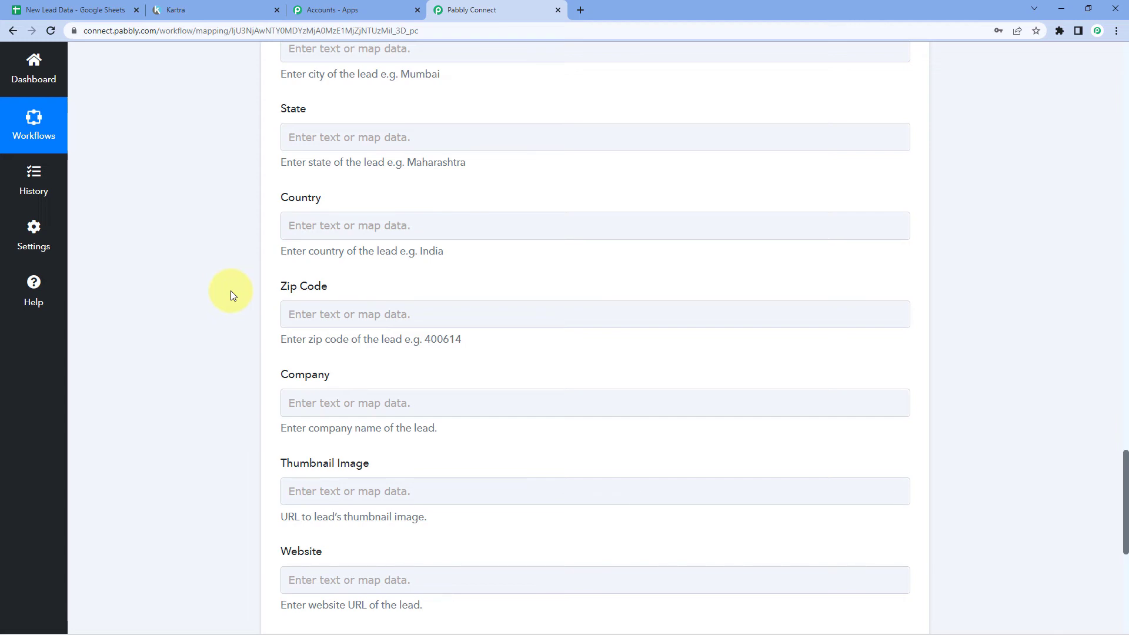
scroll(228, 291, up, 4)
scroll(267, 246, up, 2)
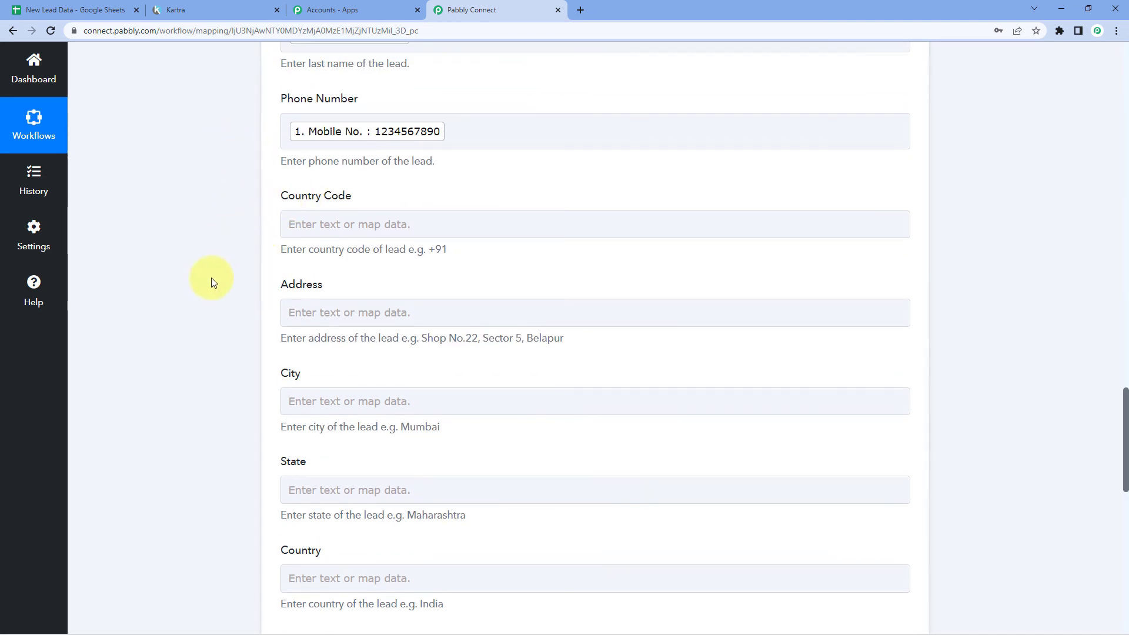
click(41, 9)
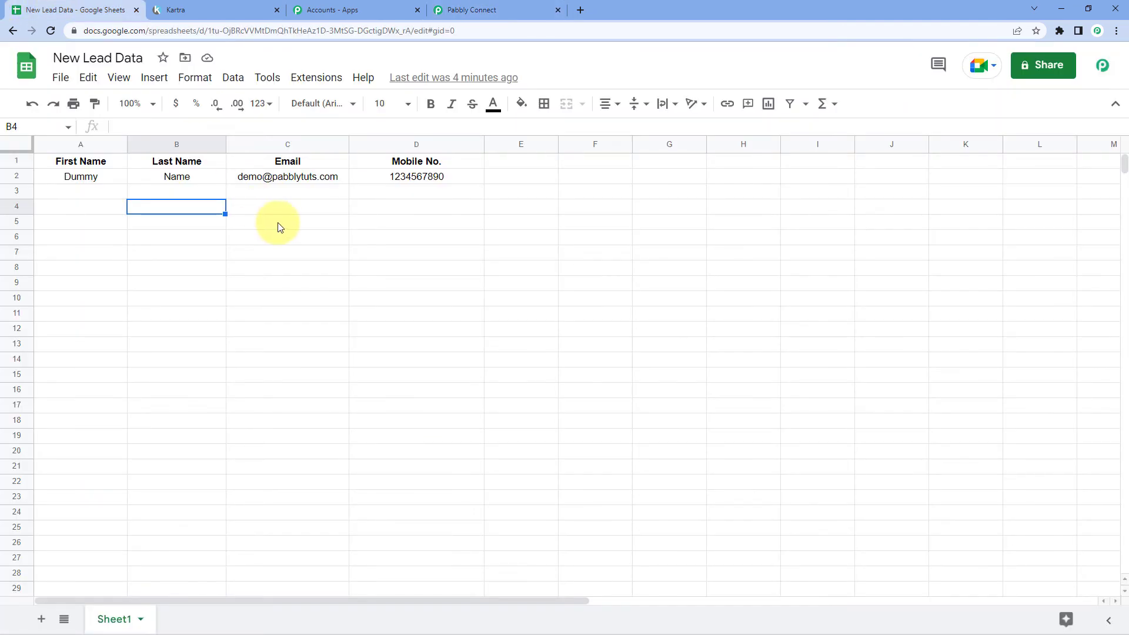
click(439, 8)
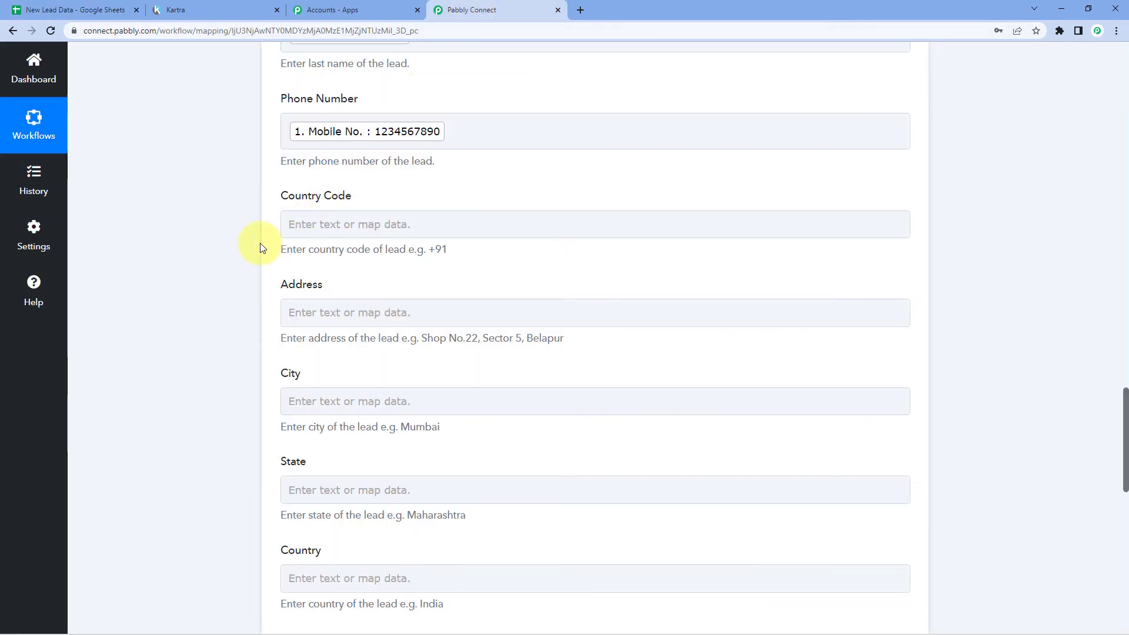
scroll(258, 247, down, 3)
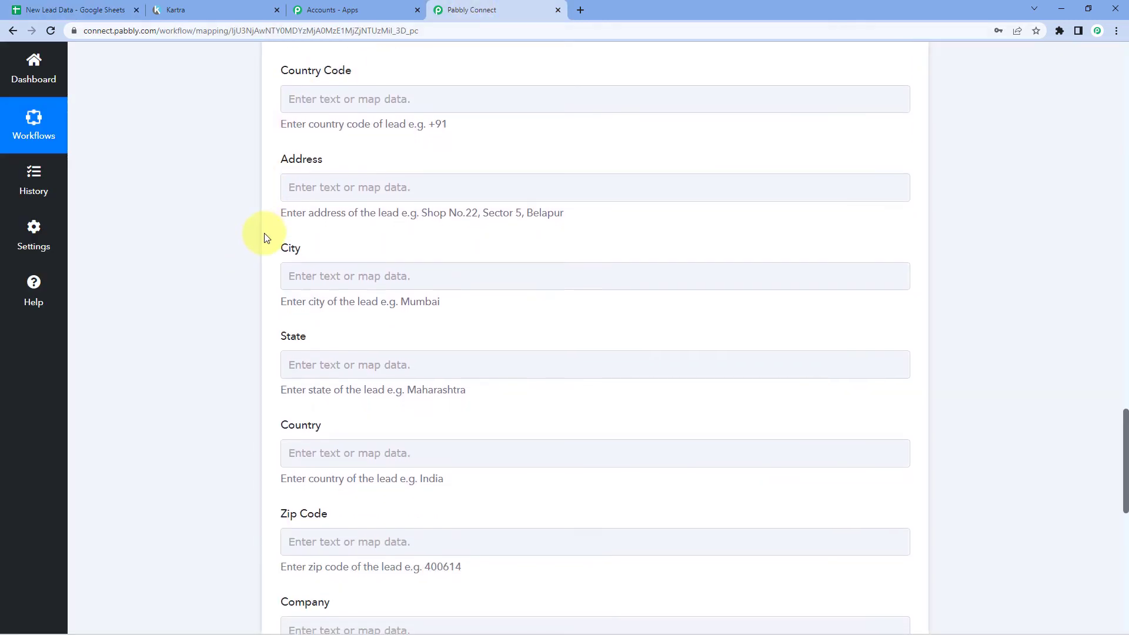
scroll(257, 250, down, 7)
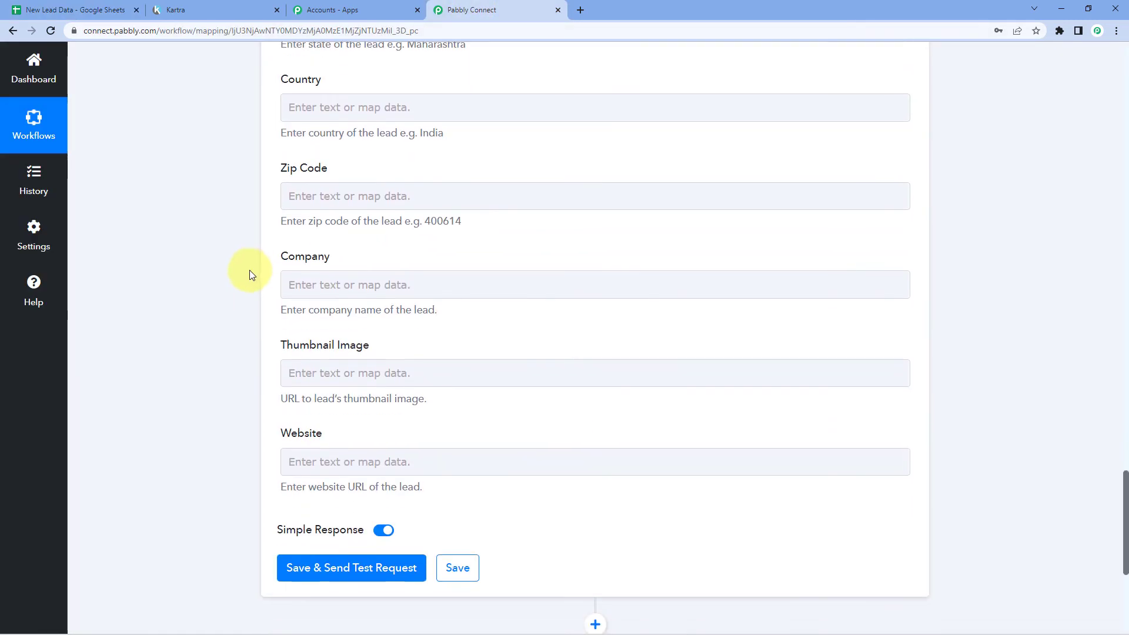
scroll(241, 253, down, 3)
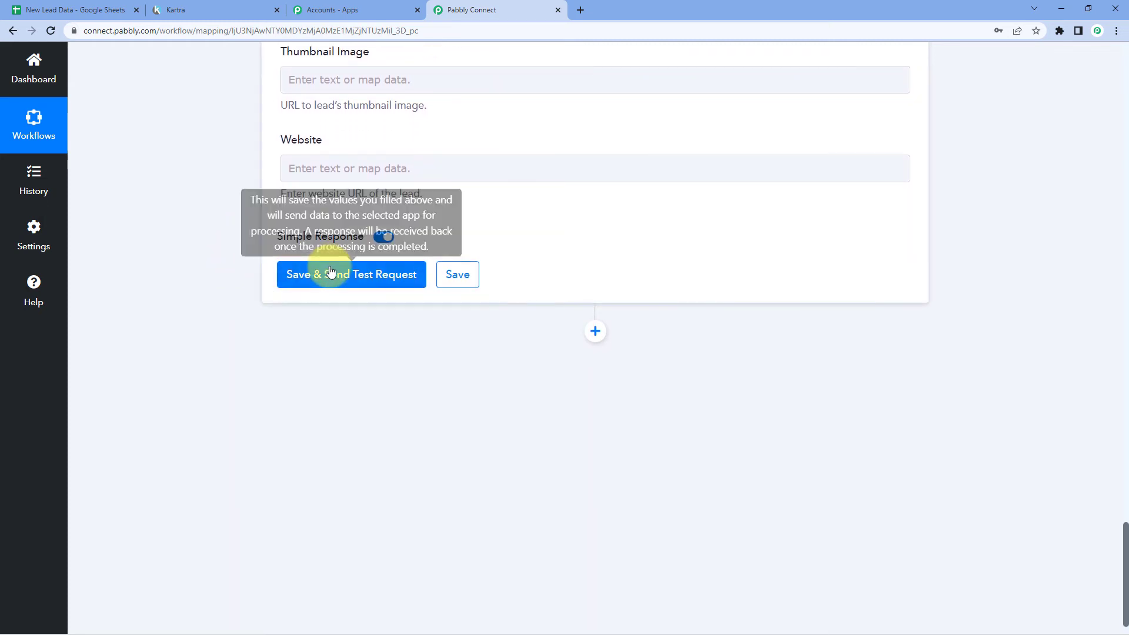
Save and send a test lead to Kartra, review the mappings, then view New Lead Data
click(348, 279)
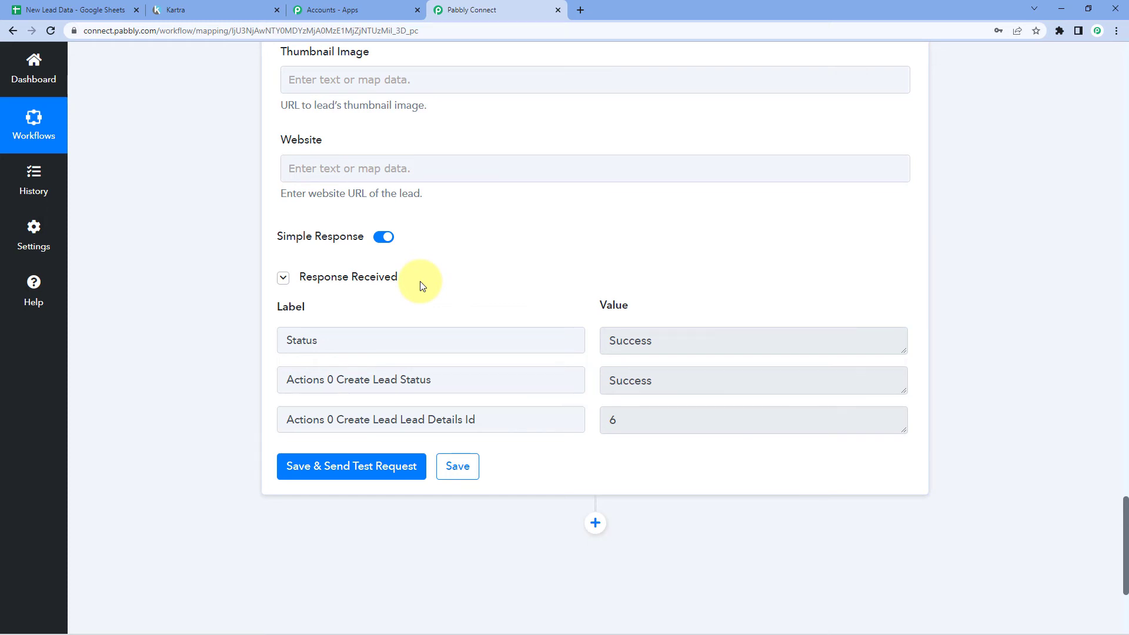
scroll(421, 277, up, 10)
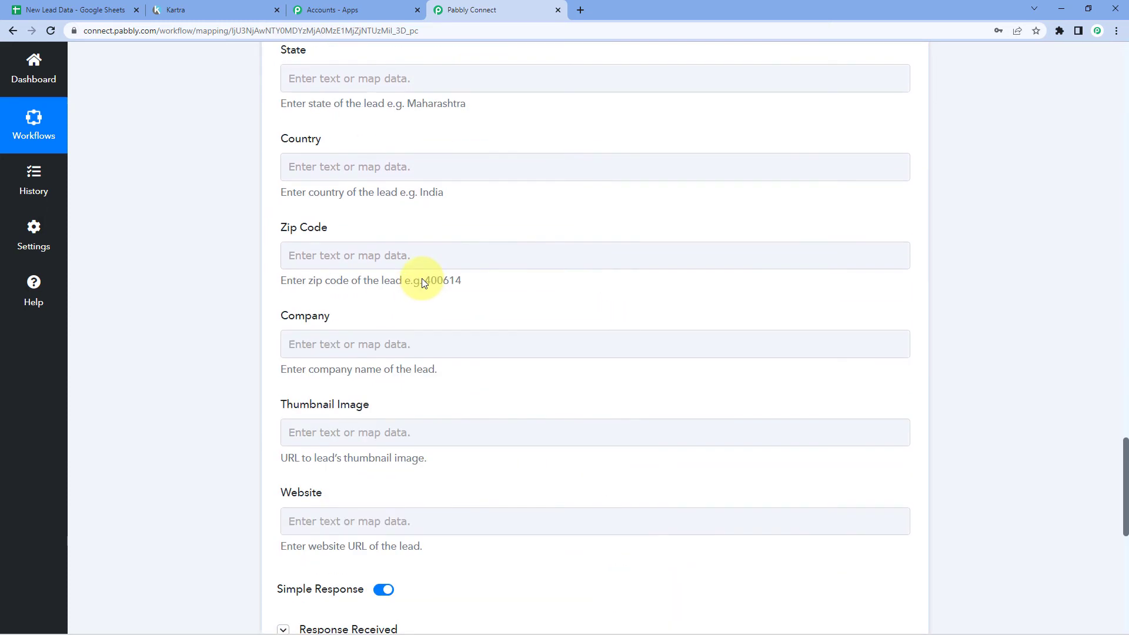
scroll(421, 277, up, 5)
scroll(296, 199, up, 1)
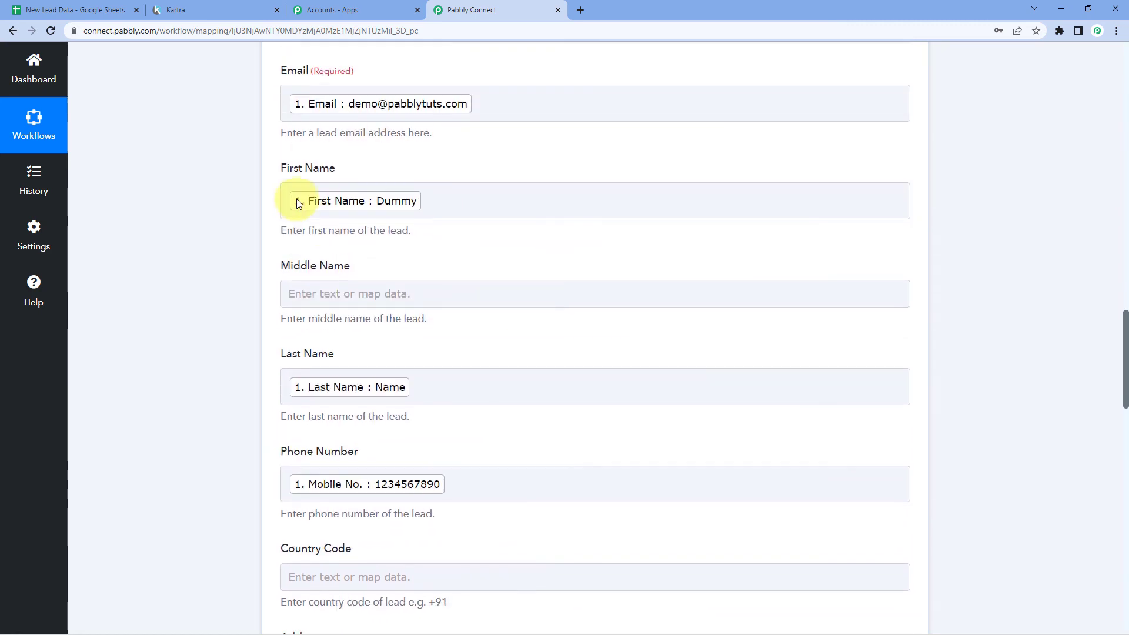
click(67, 8)
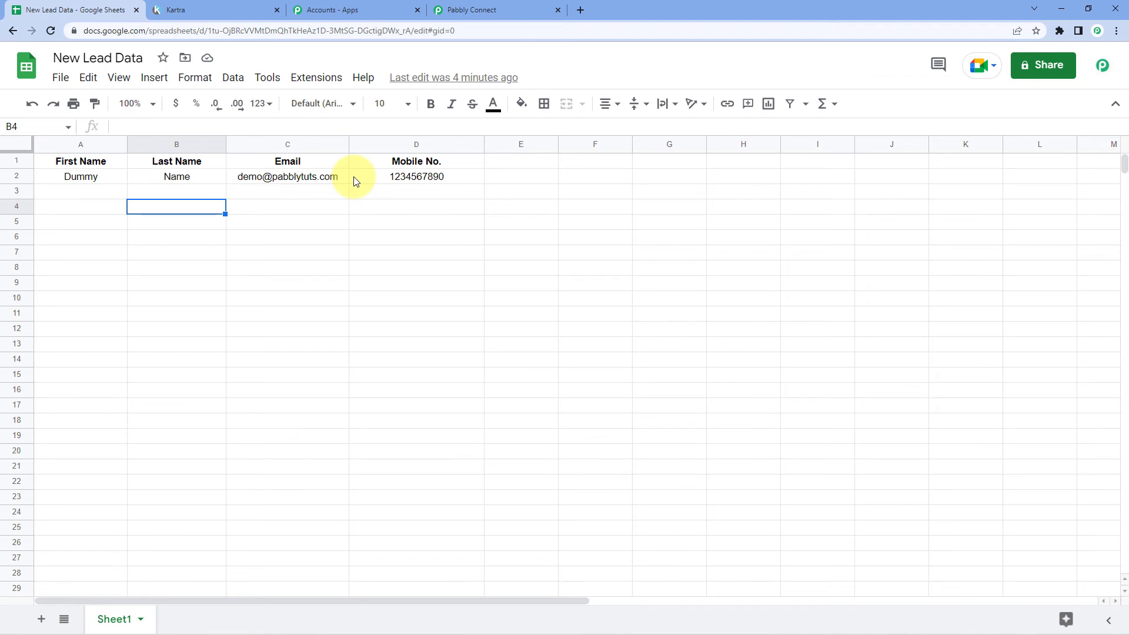
Open Kartra's Leads list and find the Dummy Name test lead
click(188, 8)
click(87, 268)
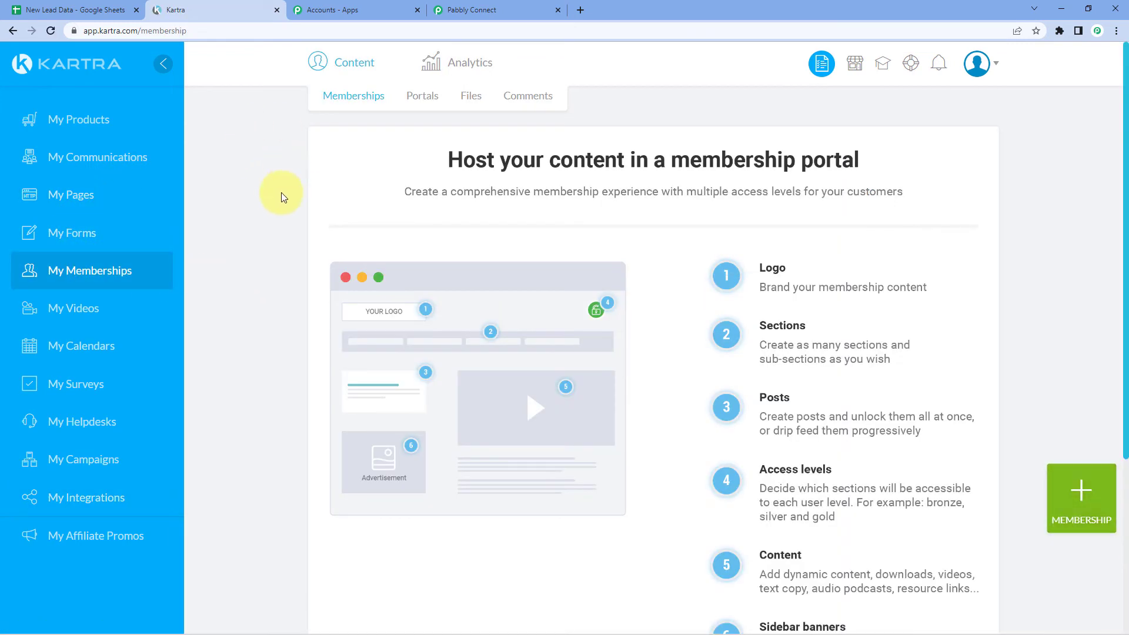
click(127, 162)
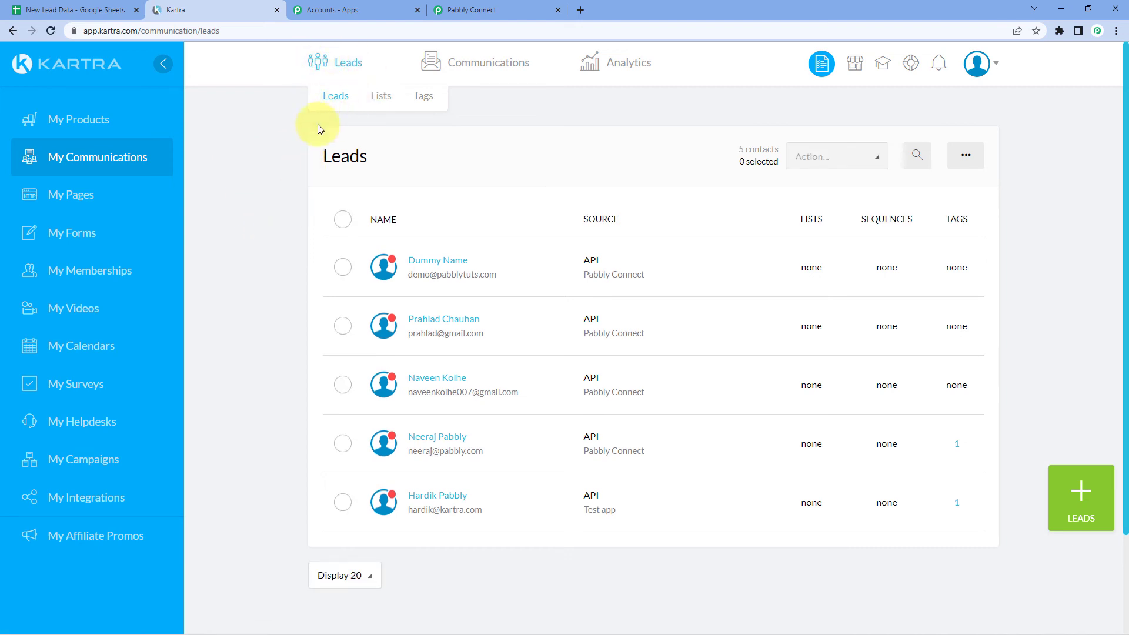
scroll(294, 177, down, 1)
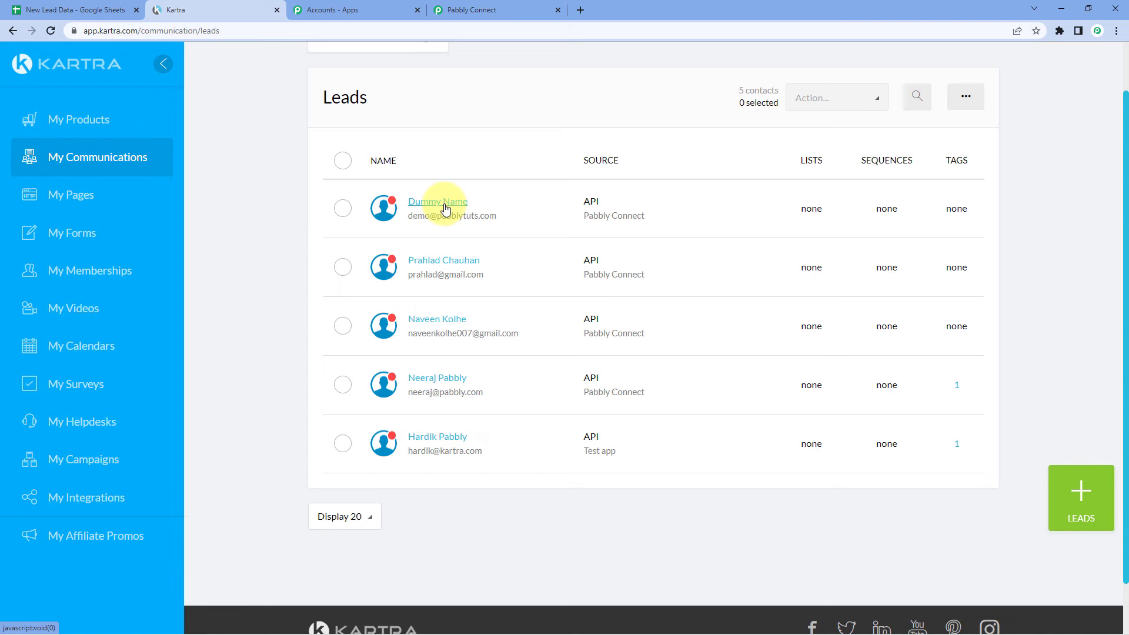
scroll(446, 208, up, 1)
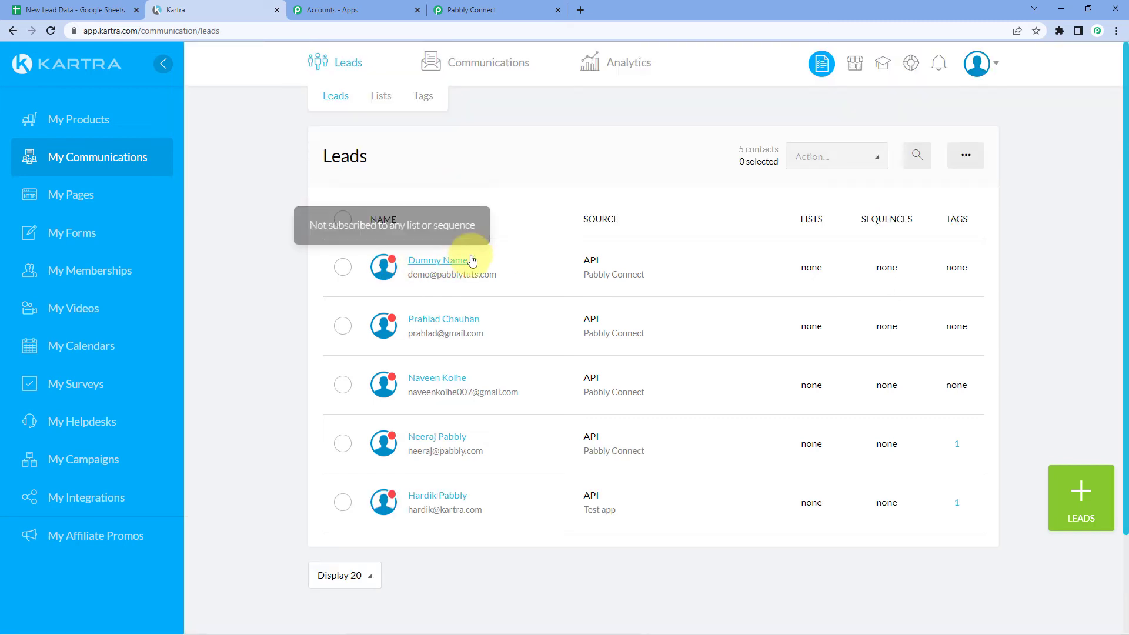
Select the empty cell A3 in New Lead Data, then return to Kartra's leads
click(65, 9)
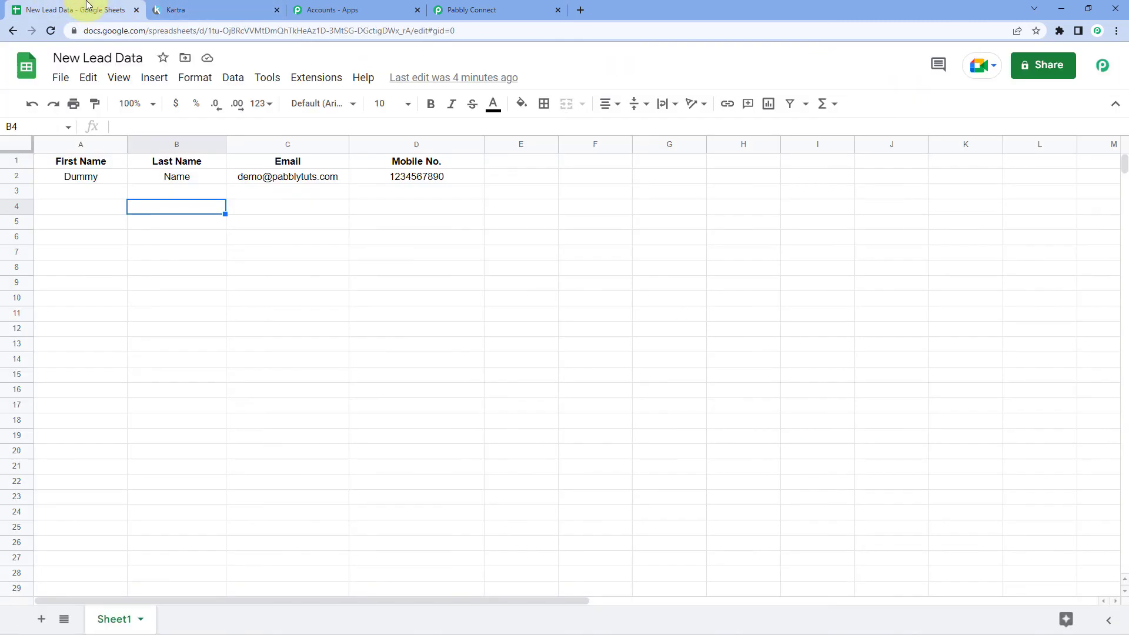
click(88, 192)
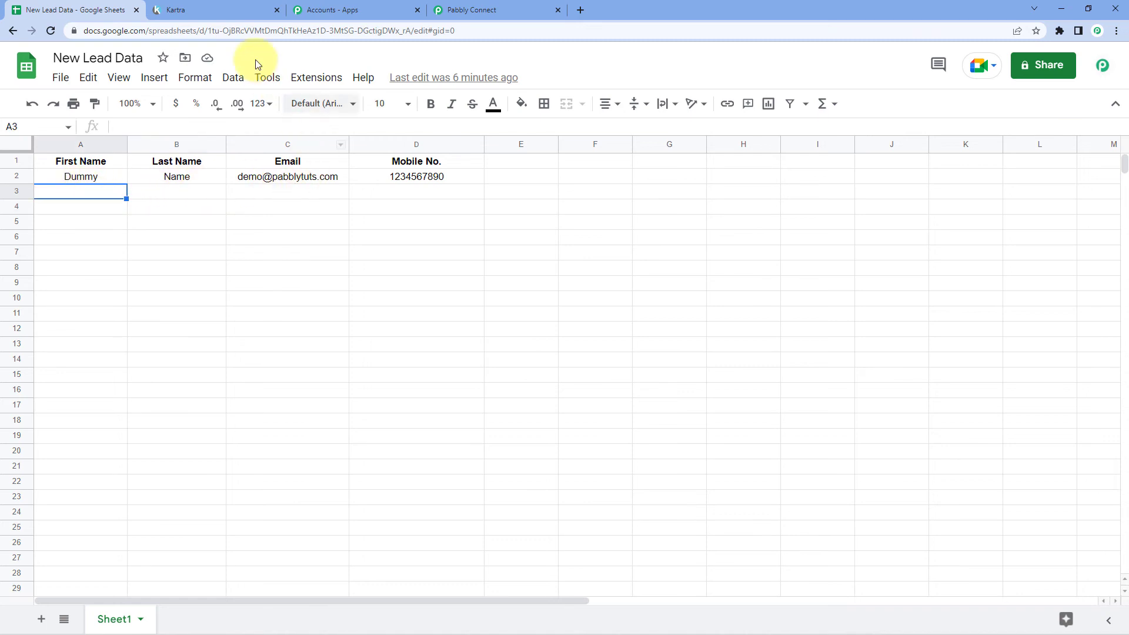
click(236, 12)
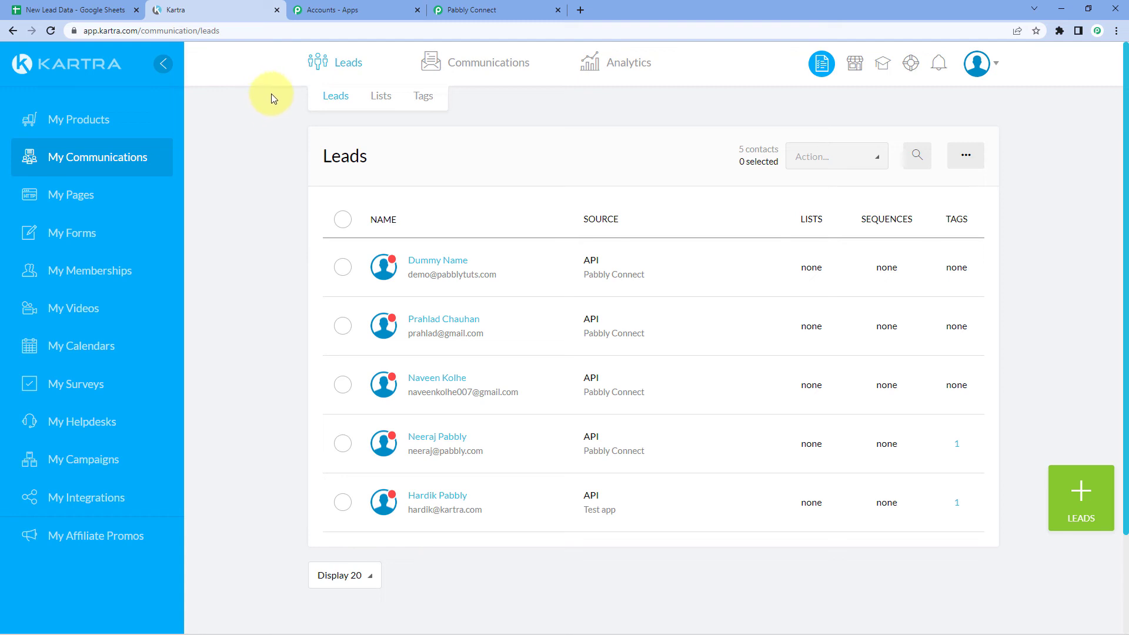
Enter Test, Name, a contact email and a mobile number in New Lead Data row 3, then view Kartra
click(71, 10)
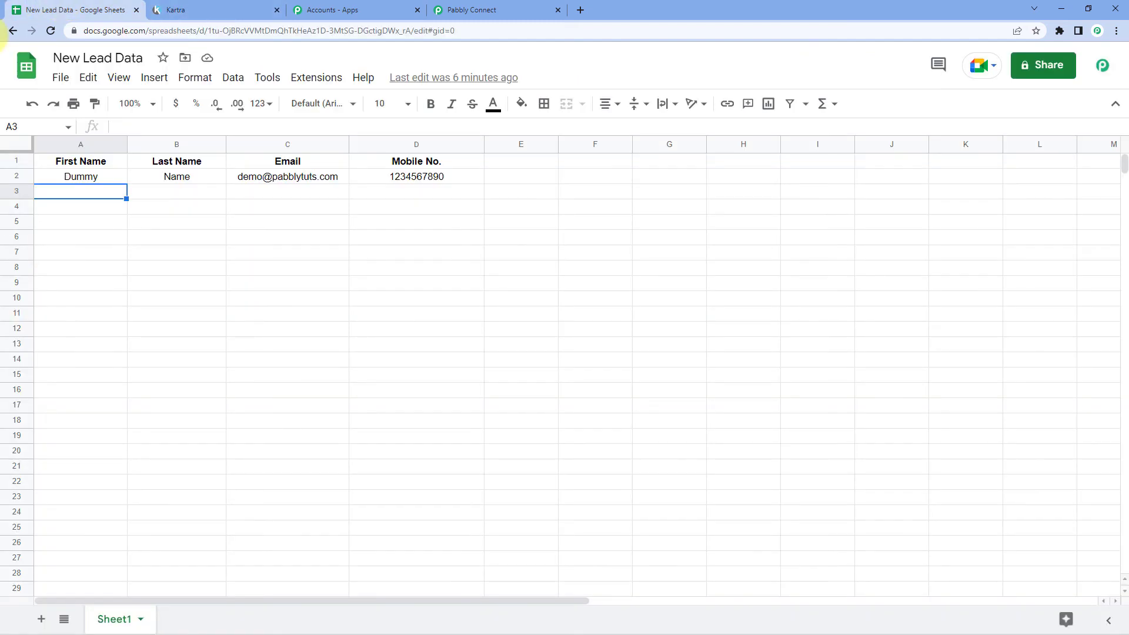
double_click(93, 194)
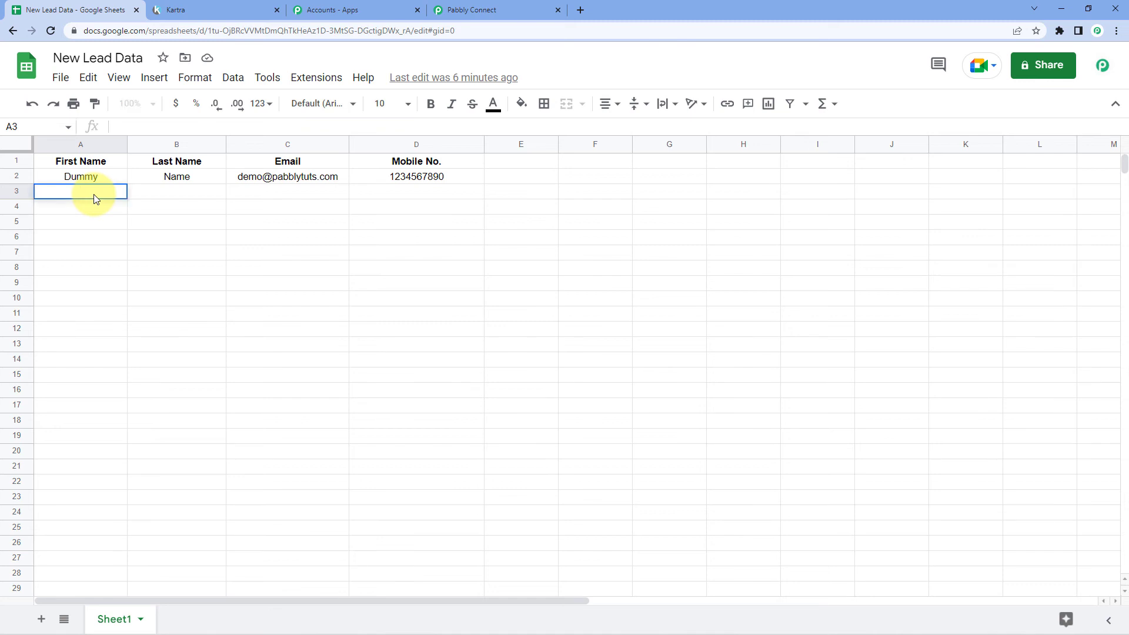
text(Test)
key(Tab)
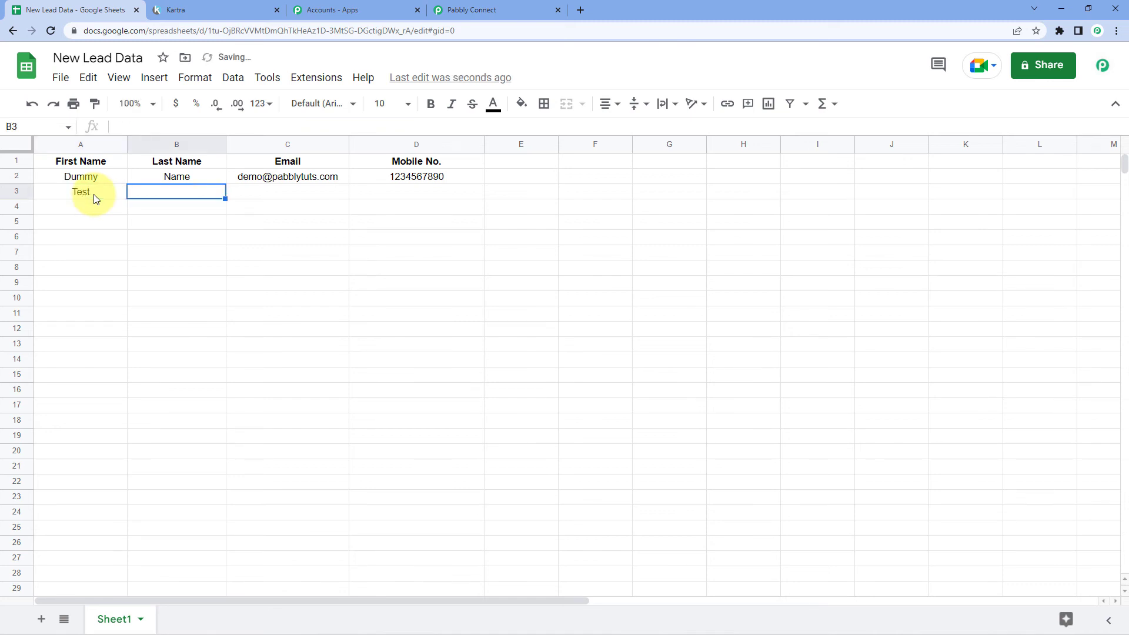
text(Name)
key(Tab)
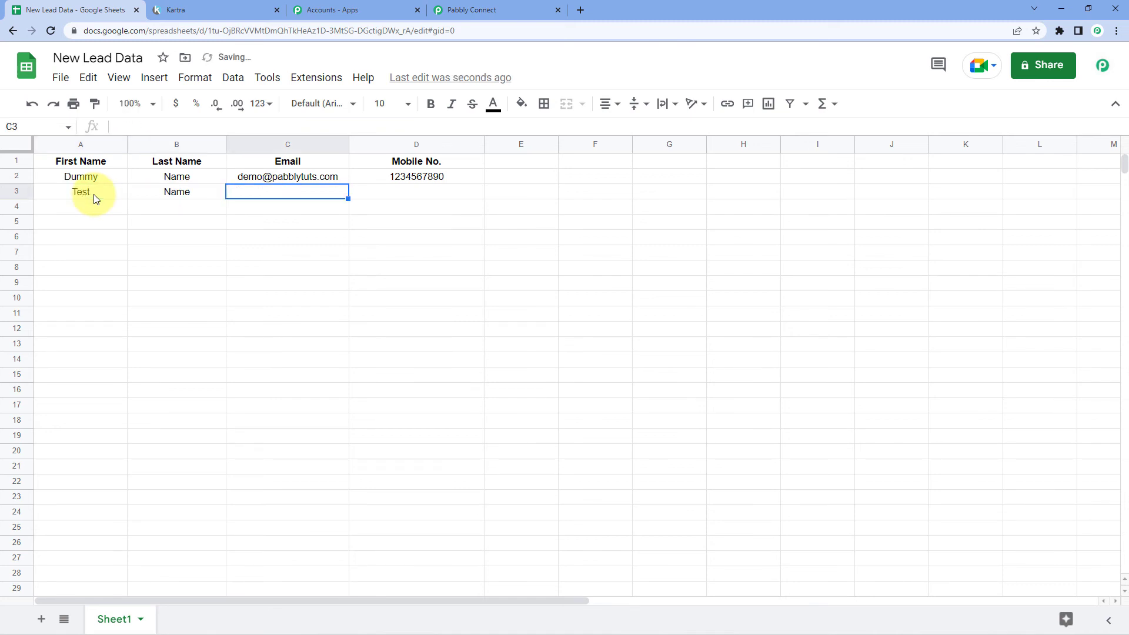
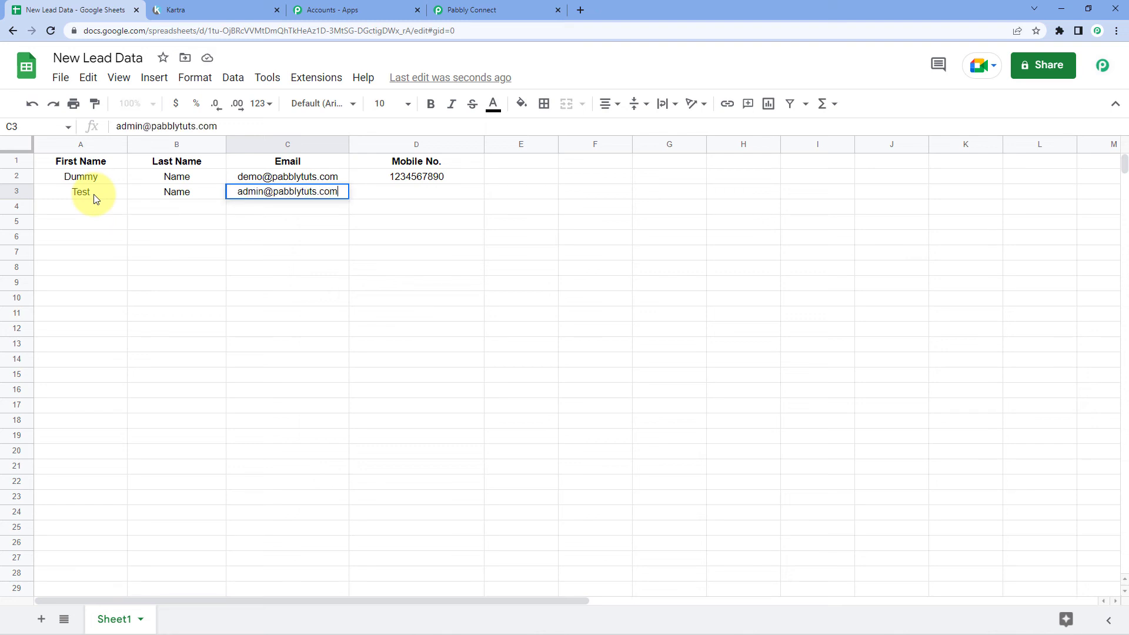
key(Tab)
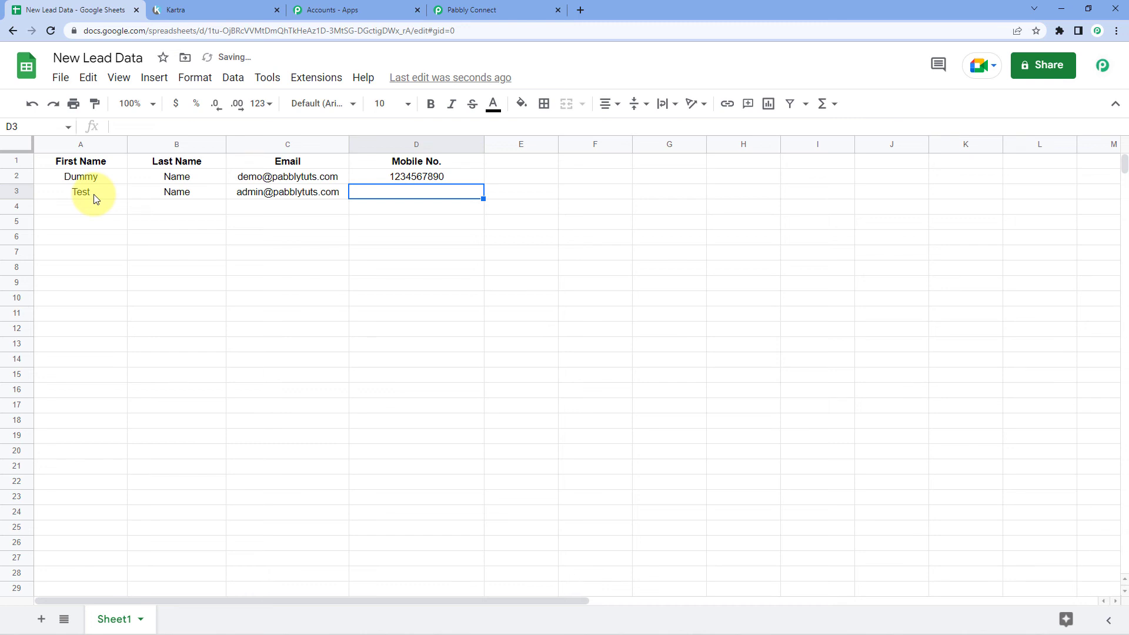
text(1234569870)
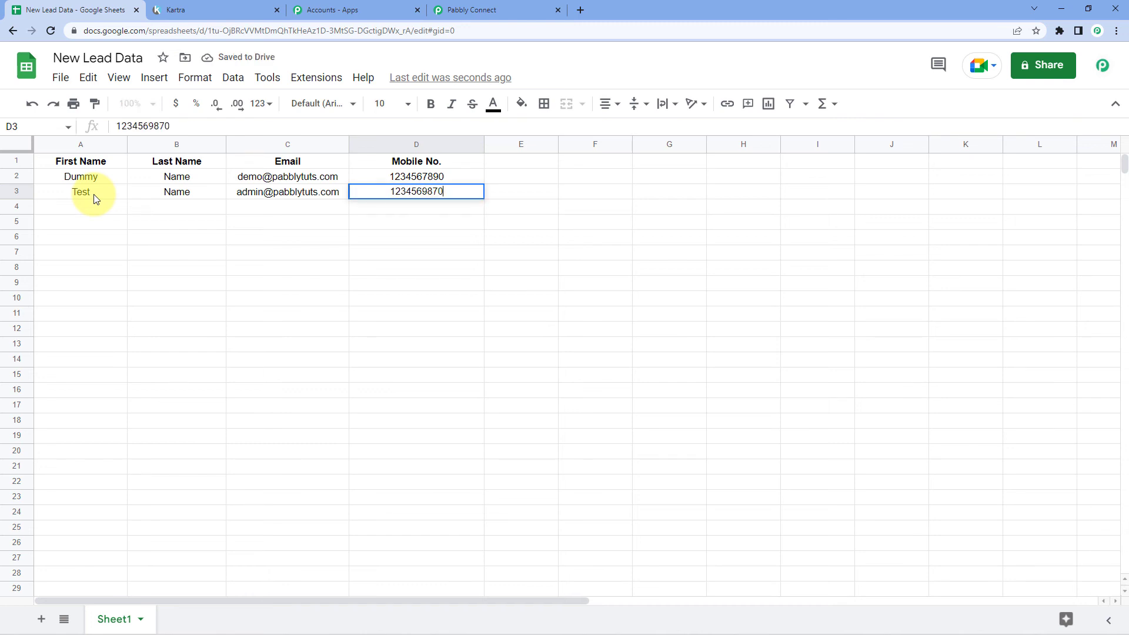
click(194, 223)
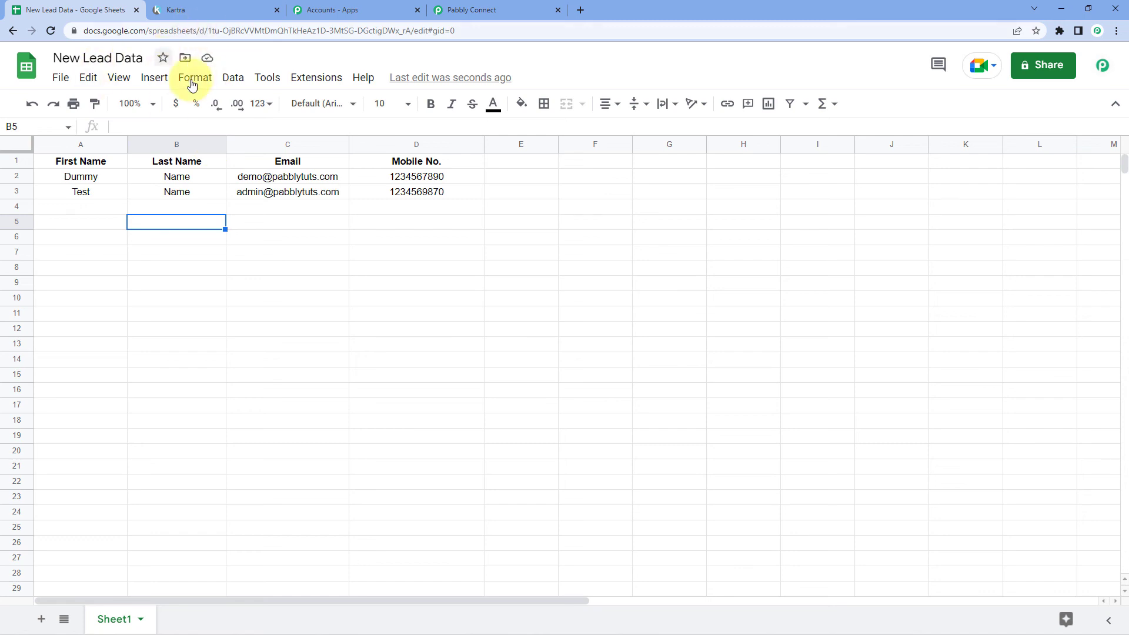
click(213, 7)
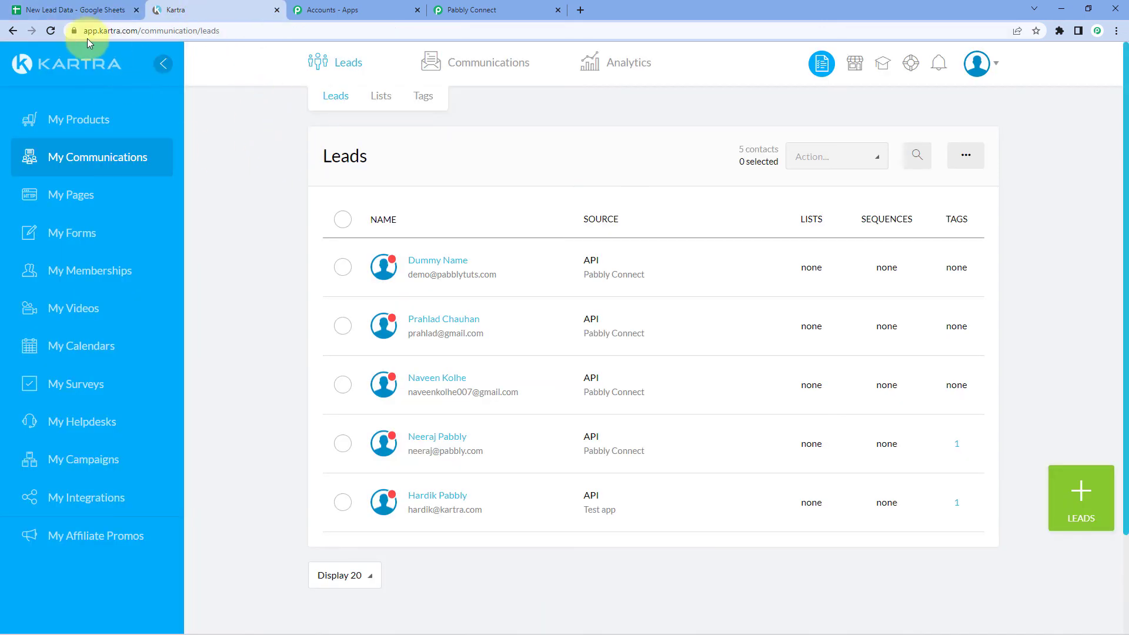
Reload Kartra's Leads list, confirm the Test Name lead against the sheet, and return to Pabbly
click(52, 31)
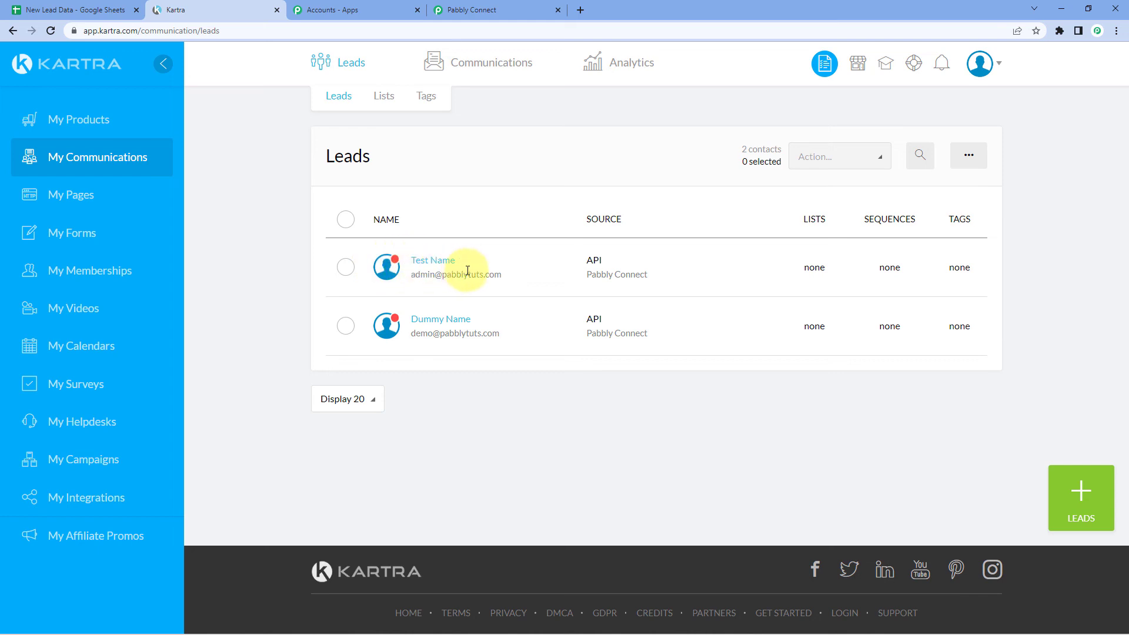
drag(476, 265, 412, 264)
click(507, 270)
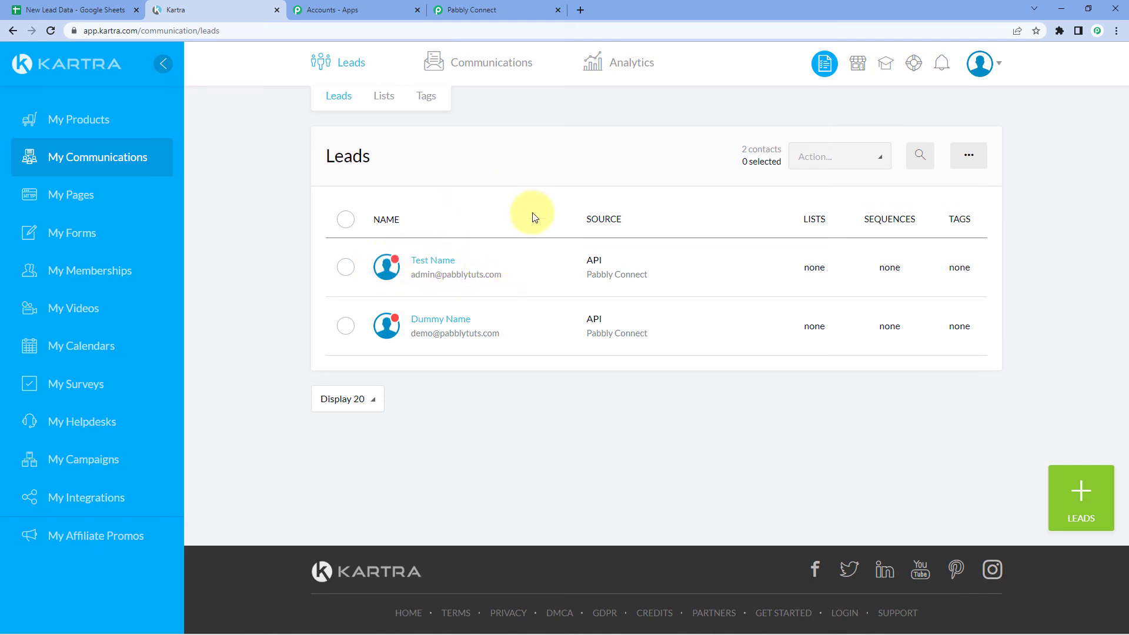
click(88, 10)
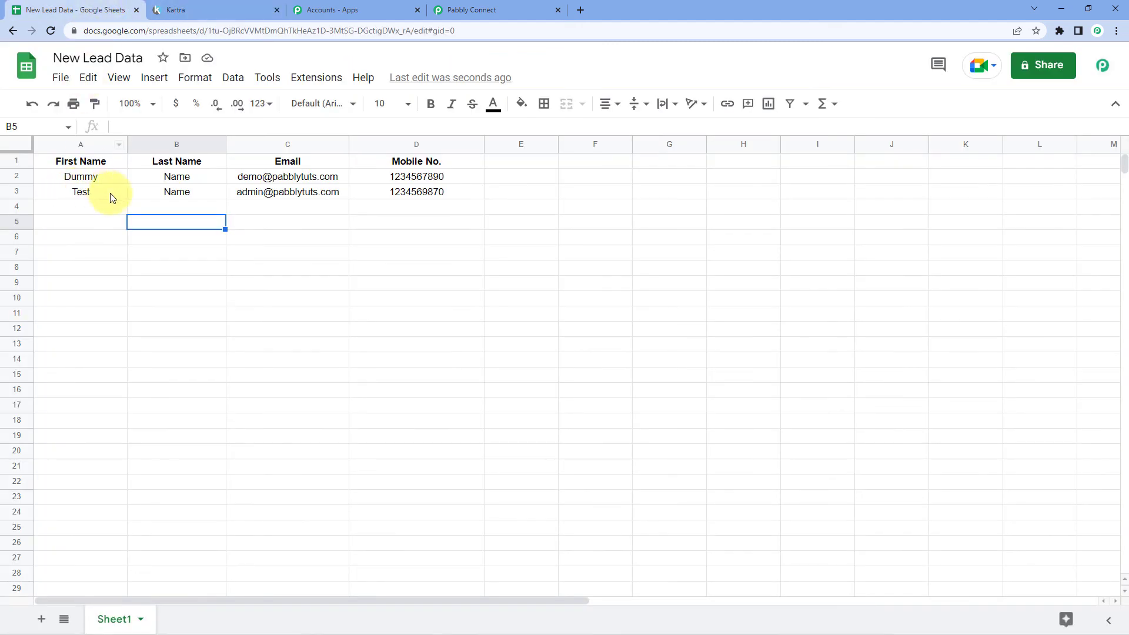
click(208, 10)
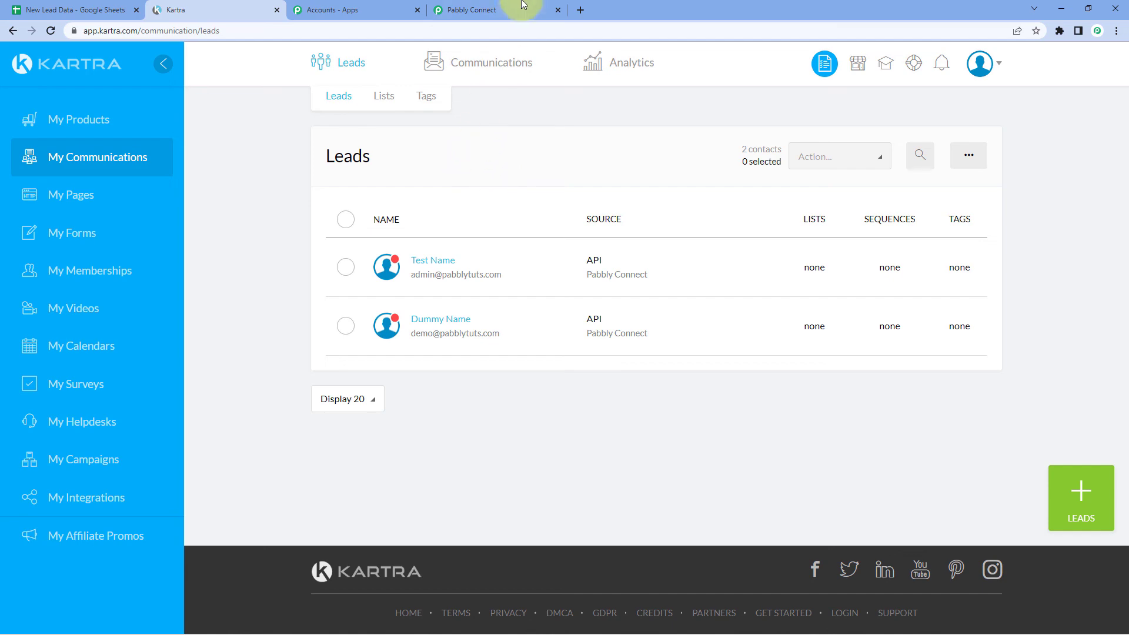
click(503, 10)
scroll(569, 293, up, 15)
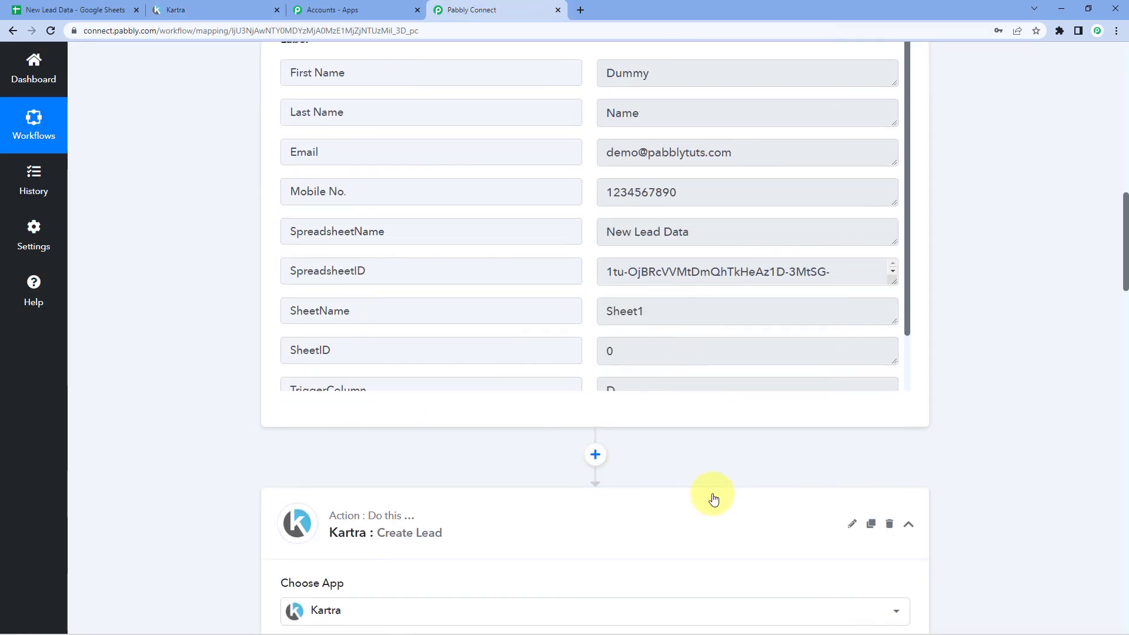
Collapse the Google Sheets trigger and Kartra Create Lead steps to show the workflow overview with its ON toggle
scroll(711, 493, up, 12)
click(701, 271)
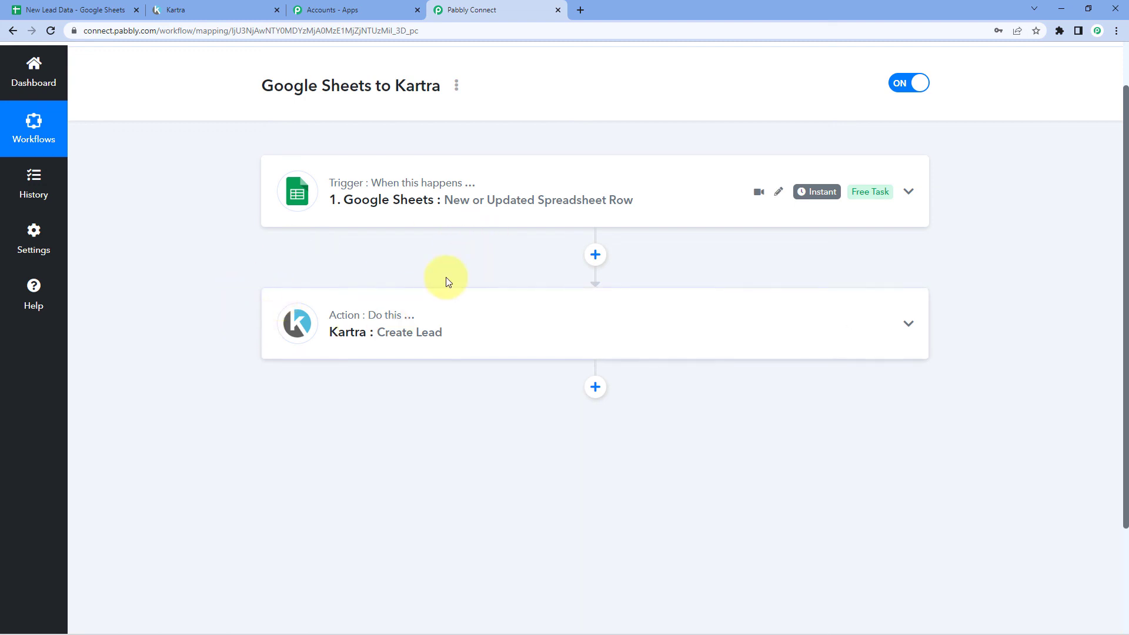
scroll(511, 262, up, 1)
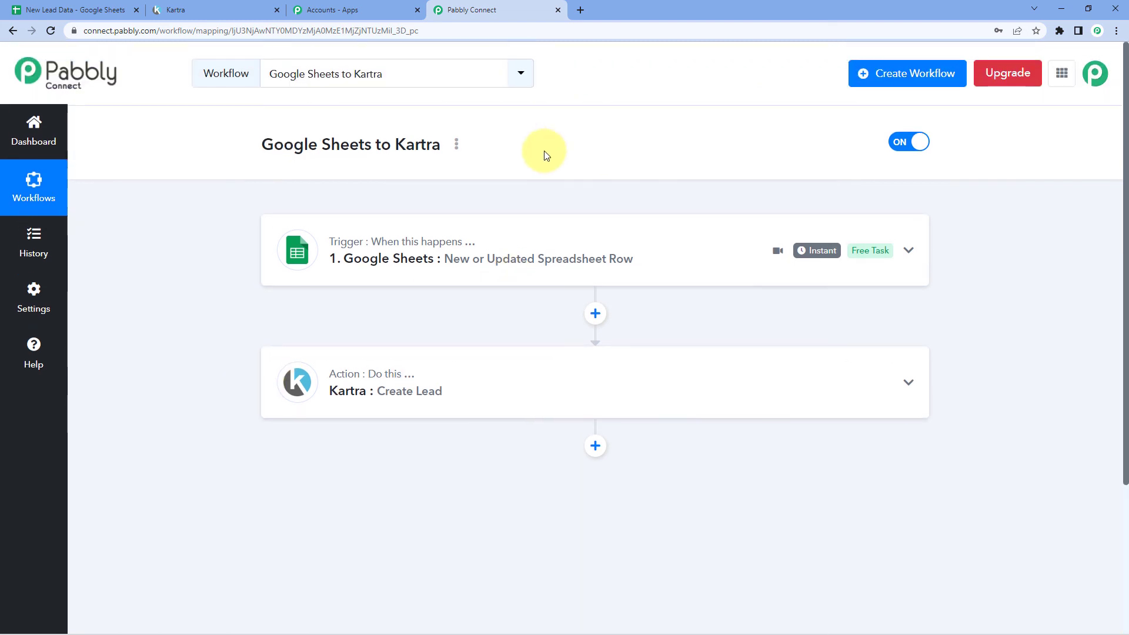